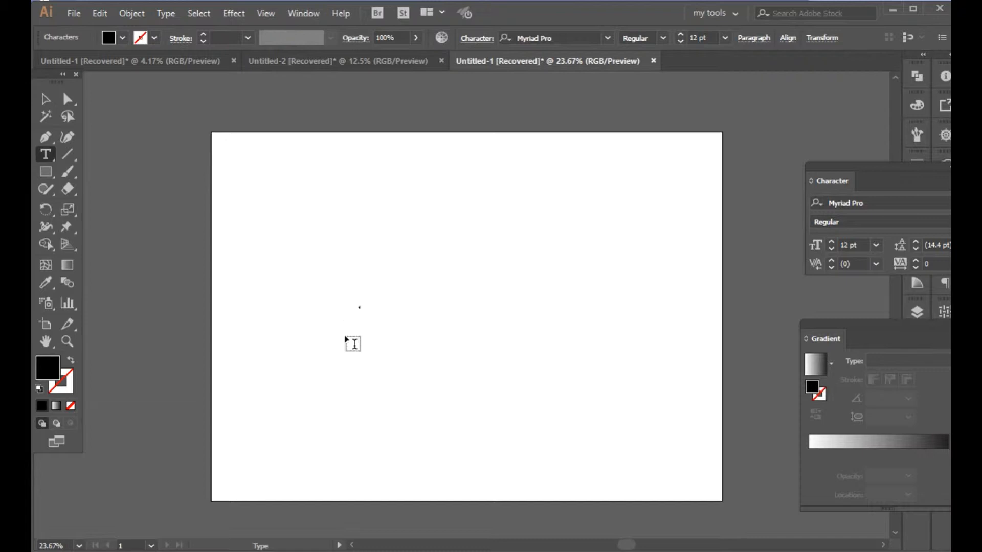
# - Set the font size of the letter S to 700 pt
pyautogui.click(45, 99)
pyautogui.rightClick(348, 295)
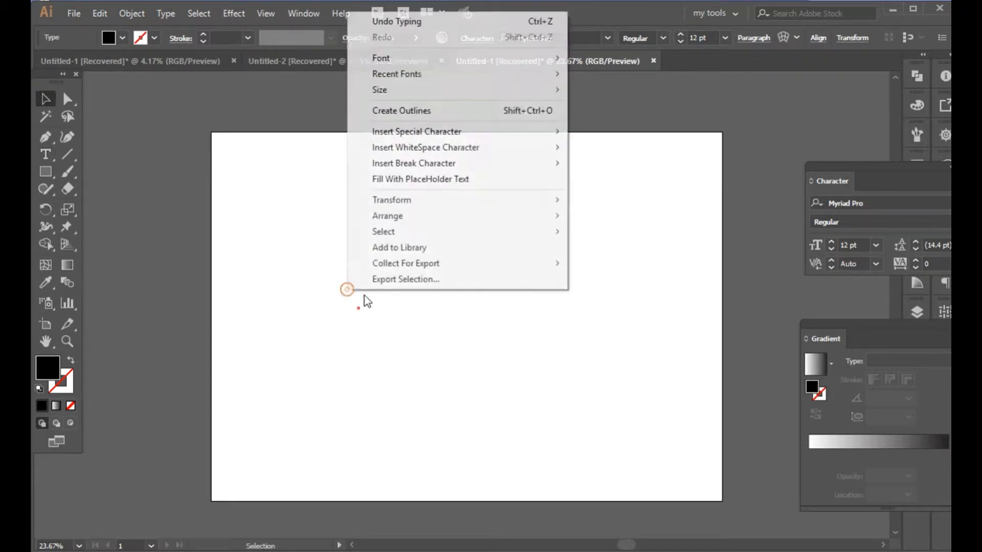
pyautogui.click(863, 245)
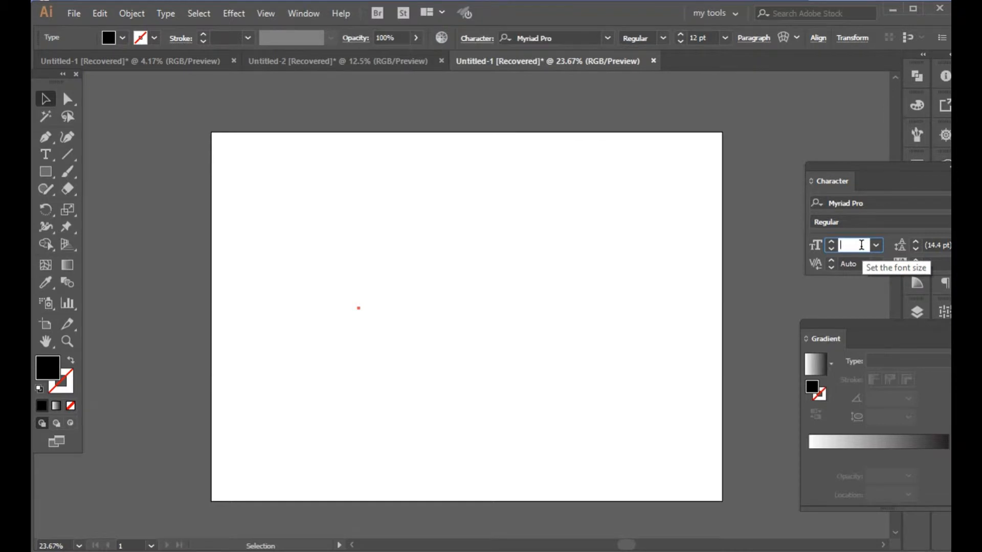
pyautogui.press('Return')
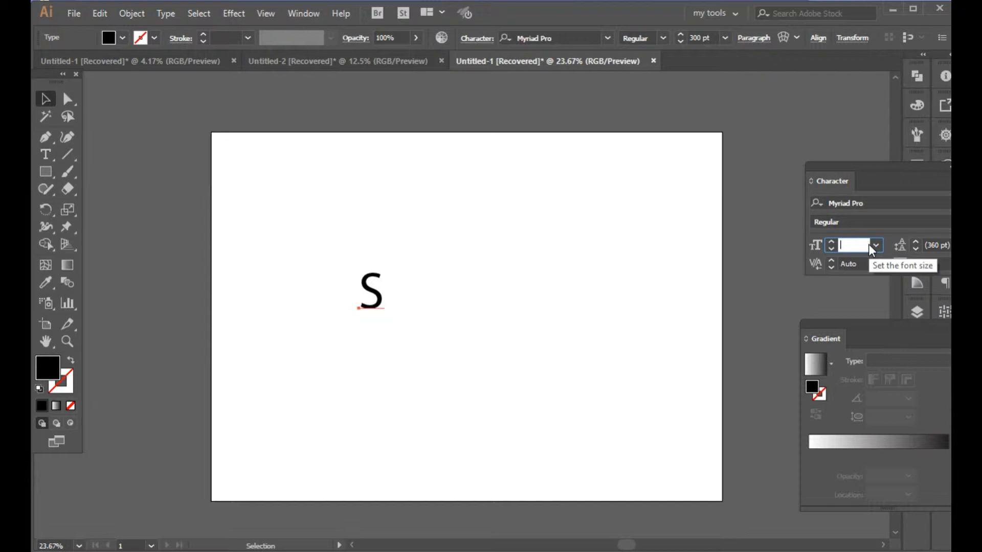
pyautogui.write('450')
pyautogui.press('Return')
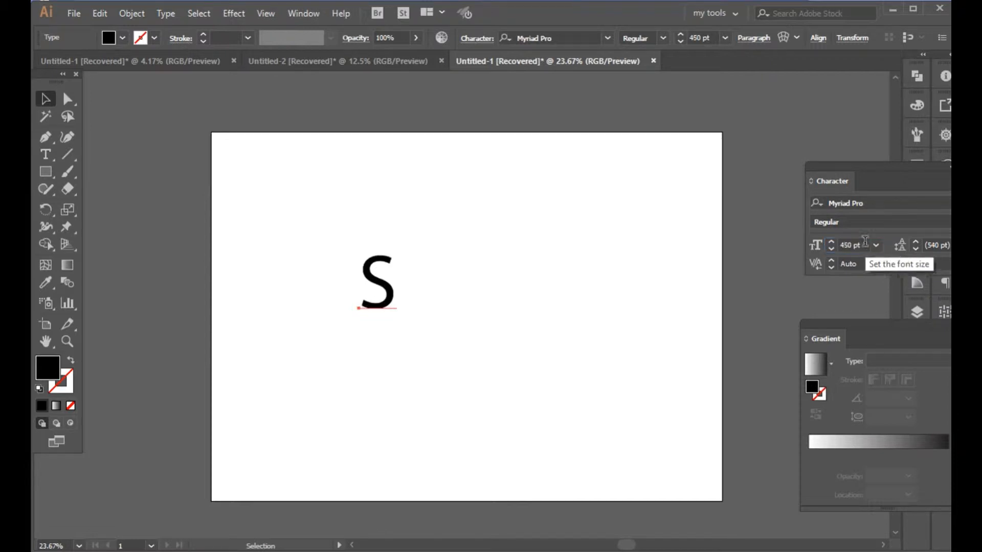
pyautogui.click(861, 245)
pyautogui.scroll(20, 862, 244)
pyautogui.scroll(20, 862, 243)
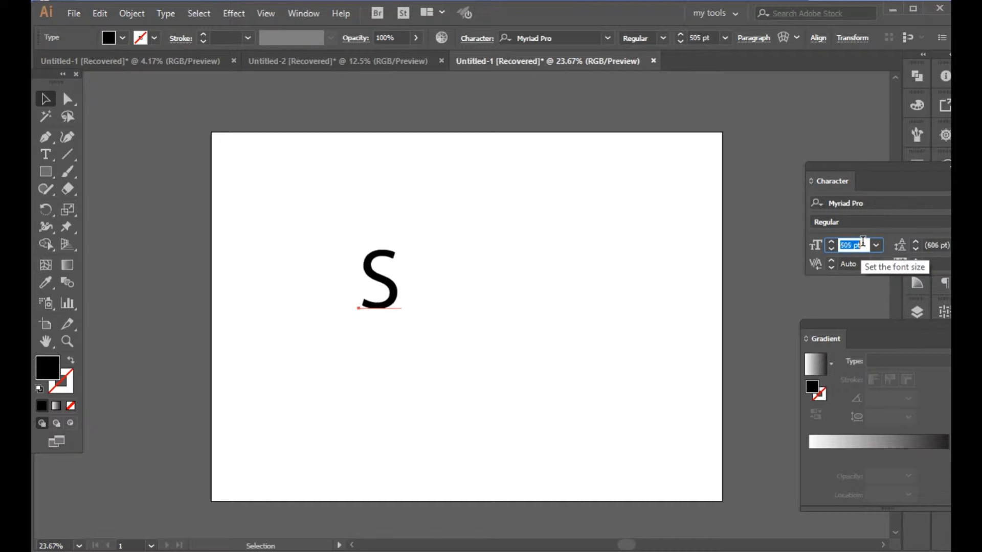
pyautogui.press('BackSpace')
pyautogui.write('700')
pyautogui.press('Return')
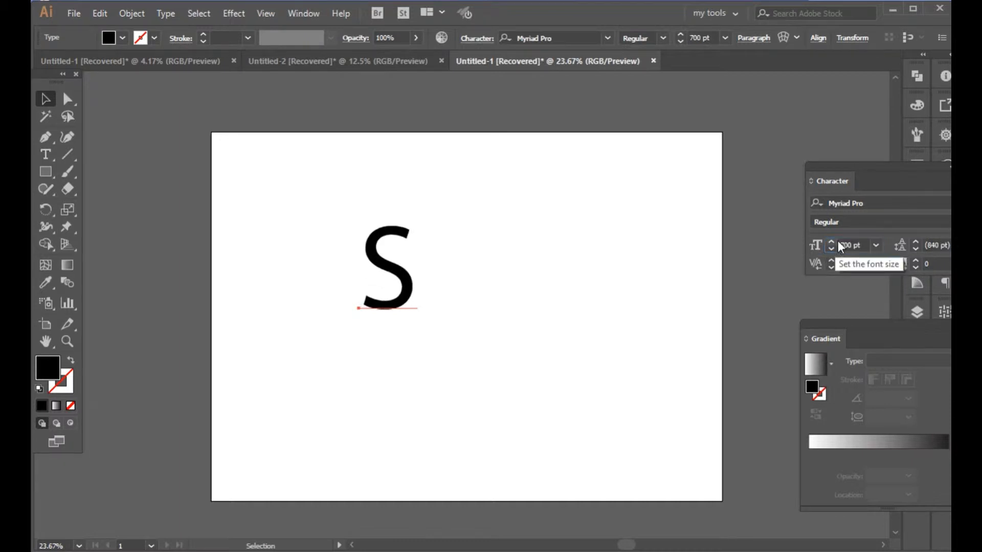
# - Convert the S to outlines and start a 3D Extrude & Bevel effect on it with the preview on
pyautogui.rightClick(382, 260)
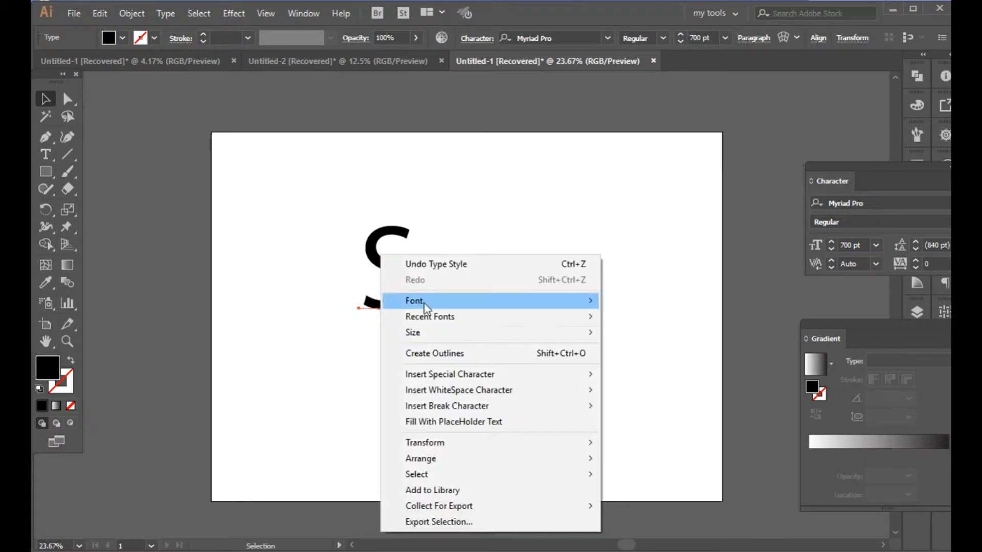
pyautogui.click(449, 354)
pyautogui.click(234, 14)
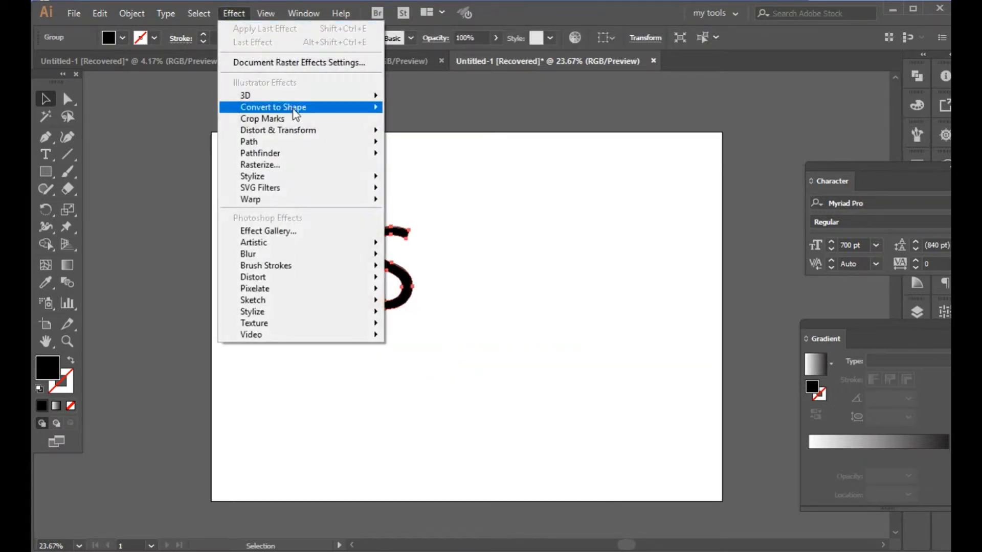
pyautogui.moveTo(307, 96)
pyautogui.click(440, 97)
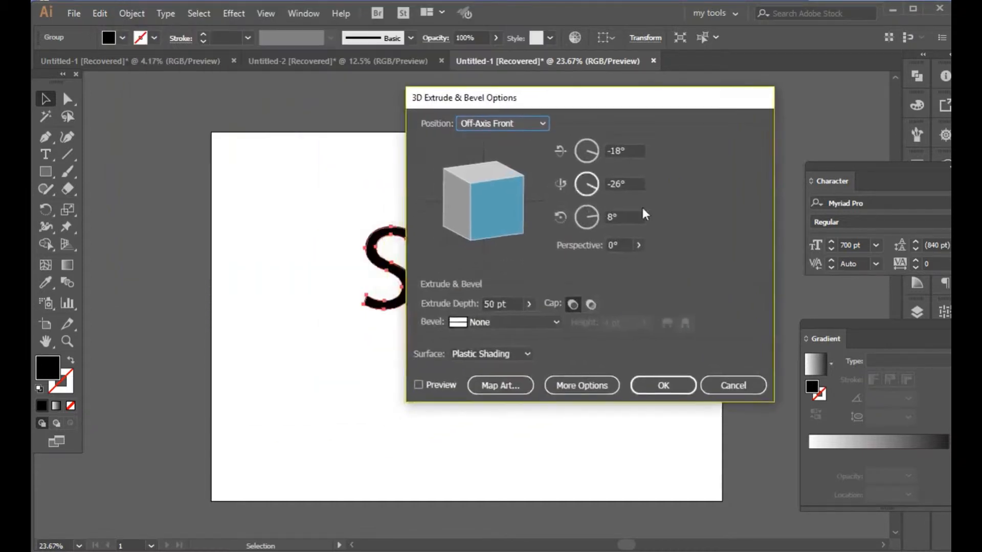
pyautogui.moveTo(617, 104); pyautogui.dragTo(739, 129)
pyautogui.click(537, 408)
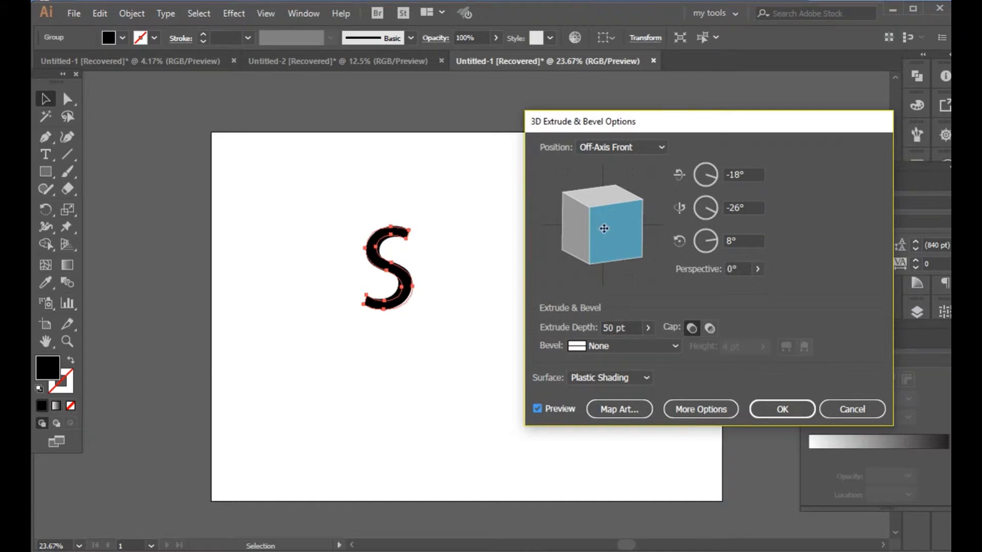
# - Apply the extrusion to the yellow S with a 90 pt depth and a custom rotation of -10°, -25° and 7°
pyautogui.click(648, 327)
pyautogui.moveTo(592, 346)
pyautogui.mouseDown()
pyautogui.moveTo(624, 346)
pyautogui.moveTo(600, 350)
pyautogui.mouseUp()
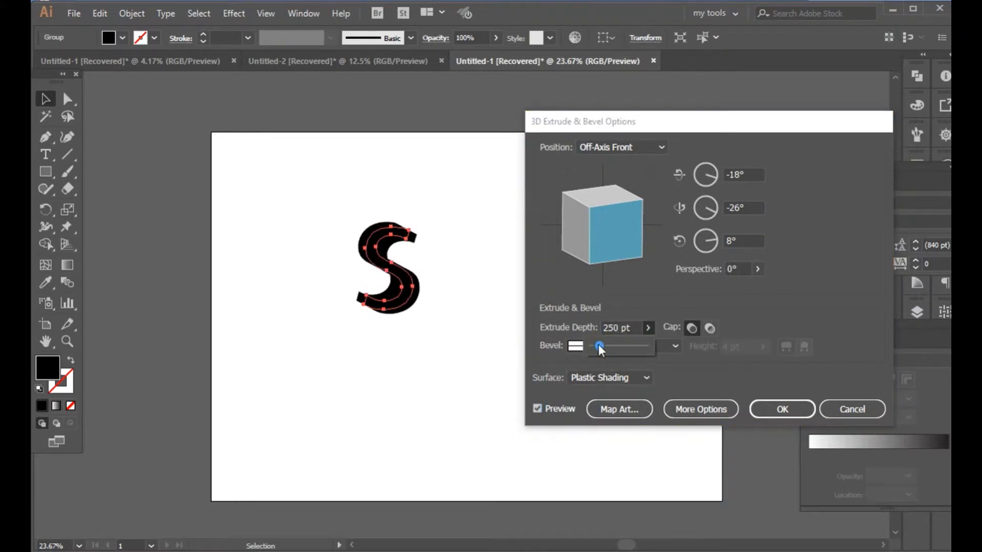
pyautogui.click(623, 324)
pyautogui.scroll(-20, 624, 326)
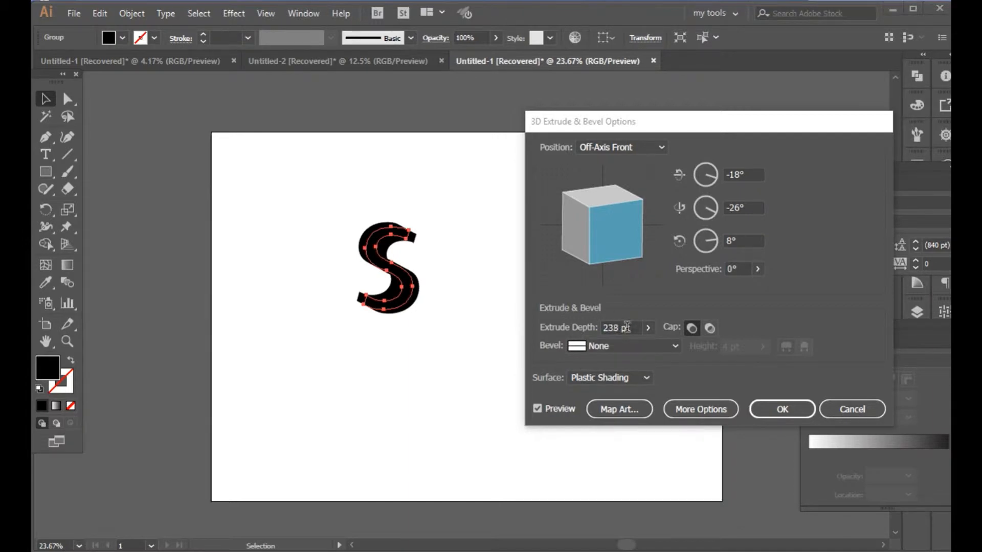
pyautogui.scroll(-2, 621, 330)
pyautogui.click(648, 328)
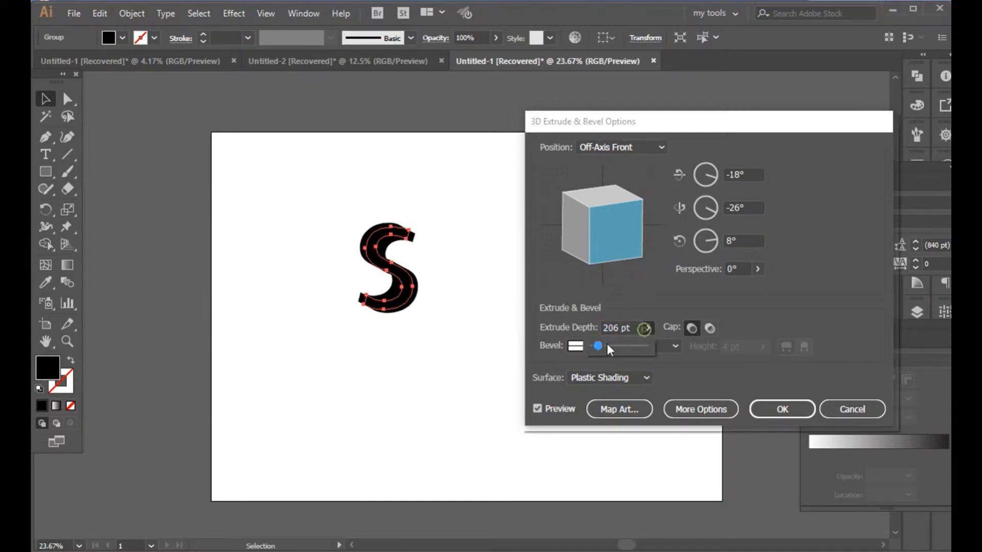
pyautogui.moveTo(595, 346)
pyautogui.mouseDown()
pyautogui.moveTo(581, 353)
pyautogui.moveTo(597, 357)
pyautogui.mouseUp()
pyautogui.click(588, 333)
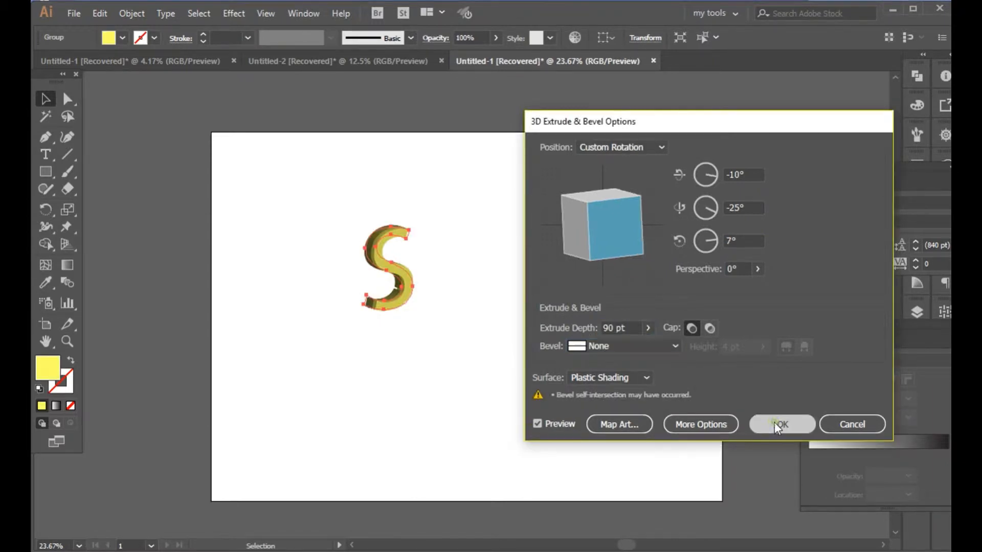
pyautogui.click(778, 426)
# - Create a copy of the 3D S reflected across the horizontal axis and place it directly below the original
pyautogui.click(478, 260)
pyautogui.click(384, 265)
pyautogui.rightClick(385, 265)
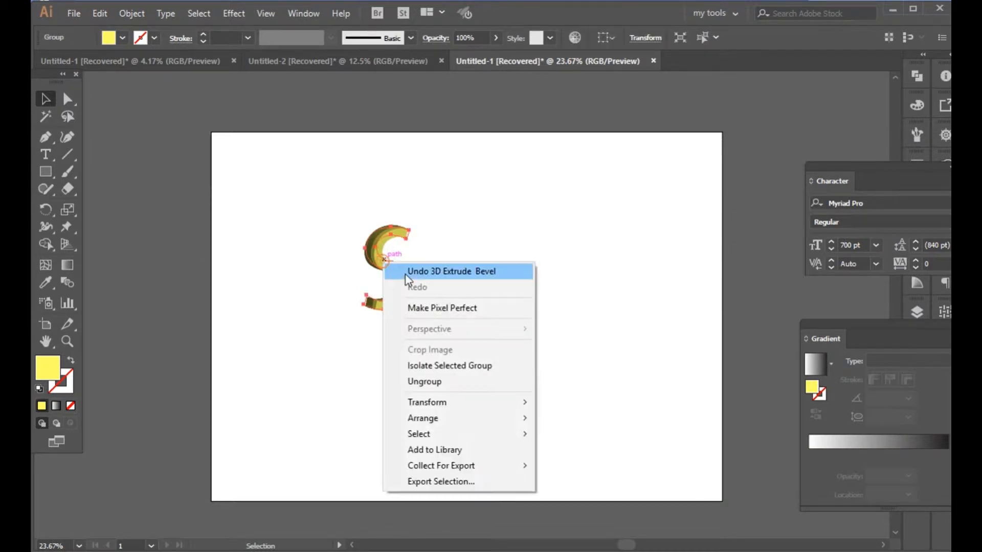
pyautogui.moveTo(471, 404)
pyautogui.click(609, 458)
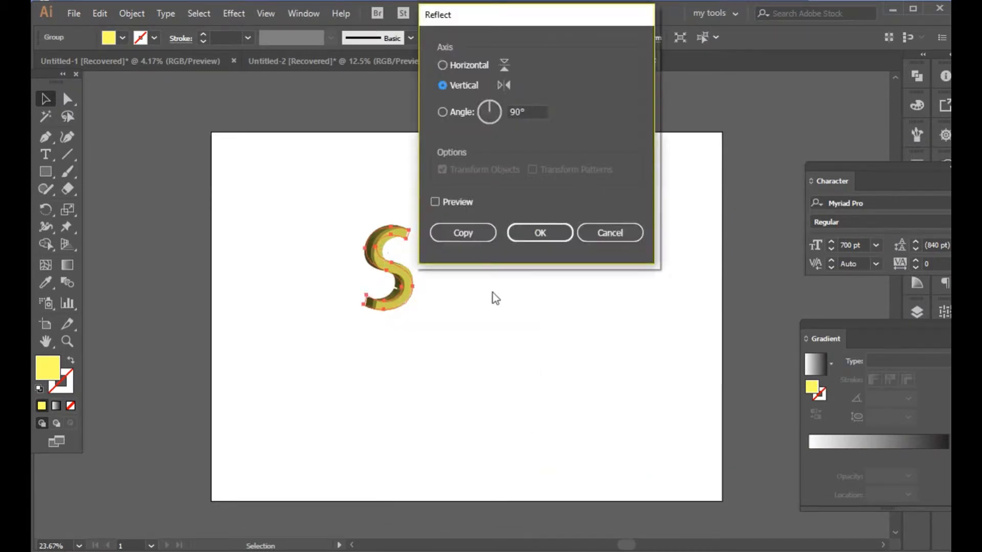
pyautogui.click(474, 64)
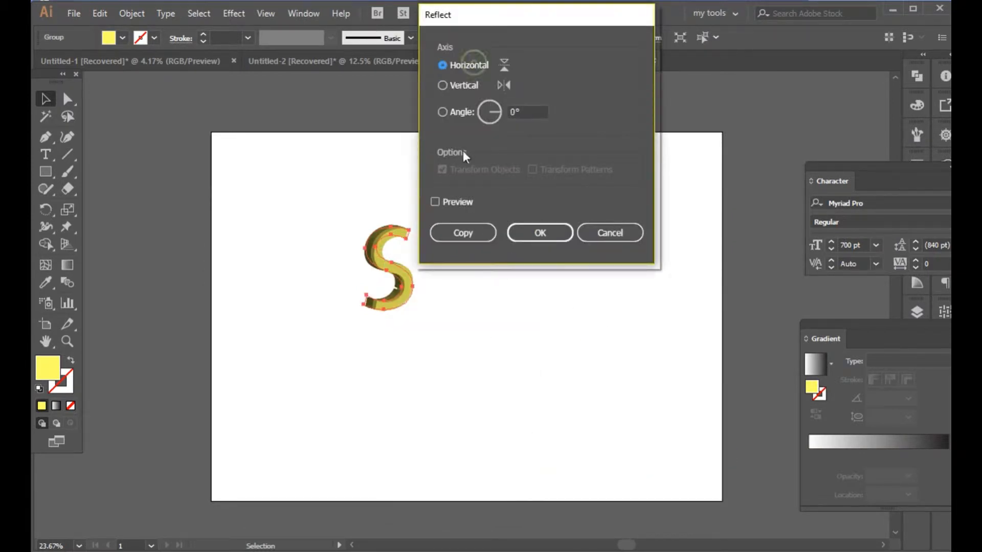
pyautogui.click(464, 233)
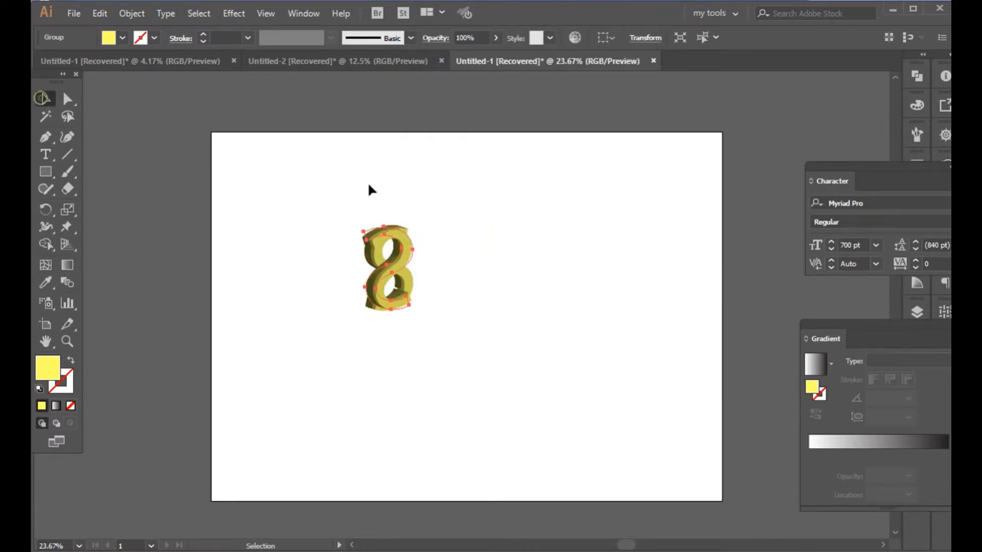
pyautogui.moveTo(397, 307); pyautogui.dragTo(397, 399)
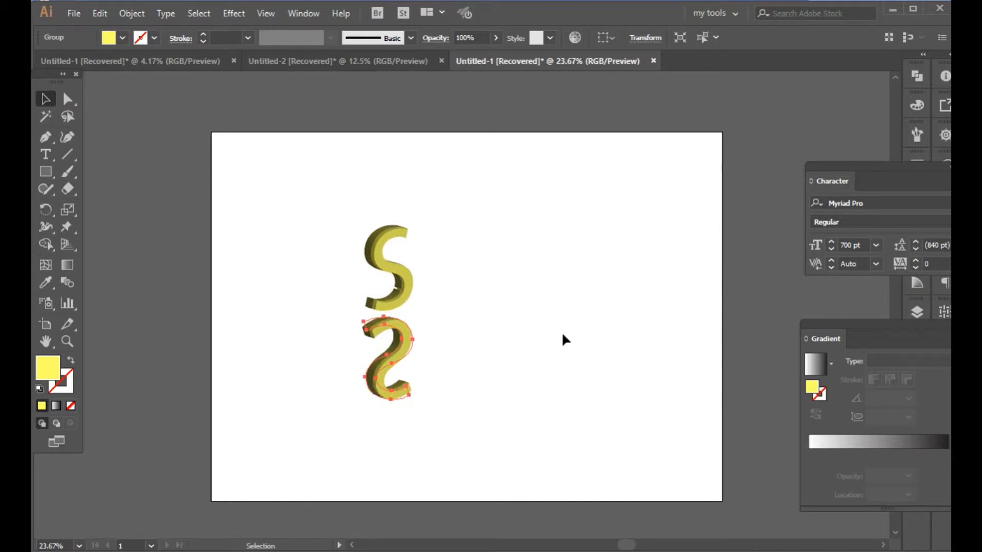
# - Apply a Feather effect with a 40 px radius to the reflected S
pyautogui.moveTo(913, 174); pyautogui.dragTo(851, 230)
pyautogui.click(909, 229)
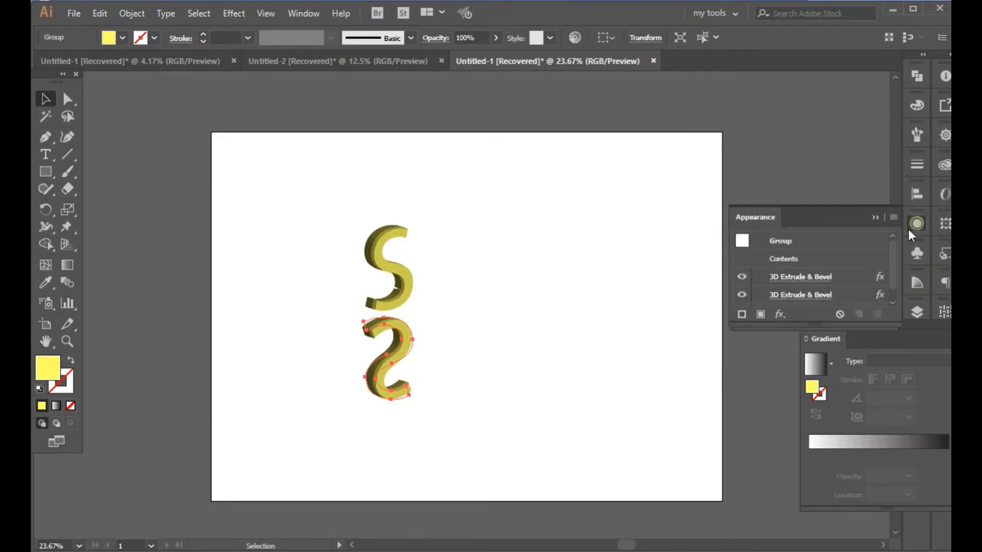
pyautogui.click(783, 314)
pyautogui.moveTo(818, 86)
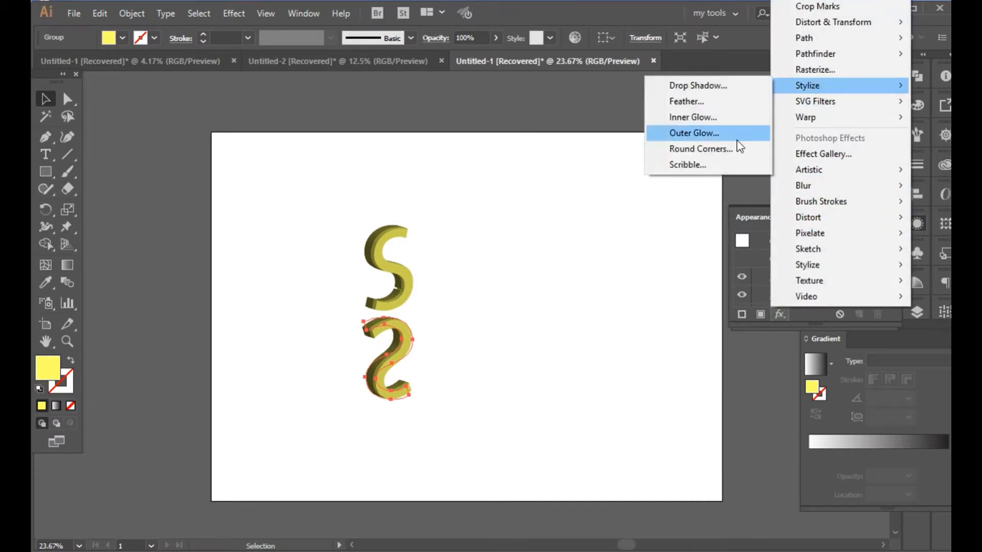
pyautogui.click(699, 103)
pyautogui.click(704, 290)
pyautogui.write('40')
pyautogui.press('Return')
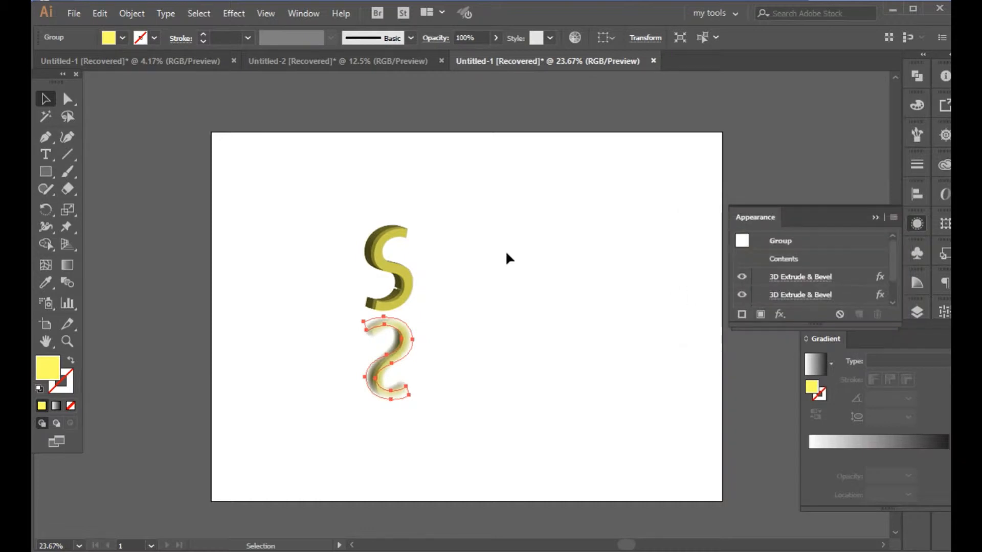
pyautogui.click(505, 250)
pyautogui.moveTo(239, 222); pyautogui.dragTo(522, 404)
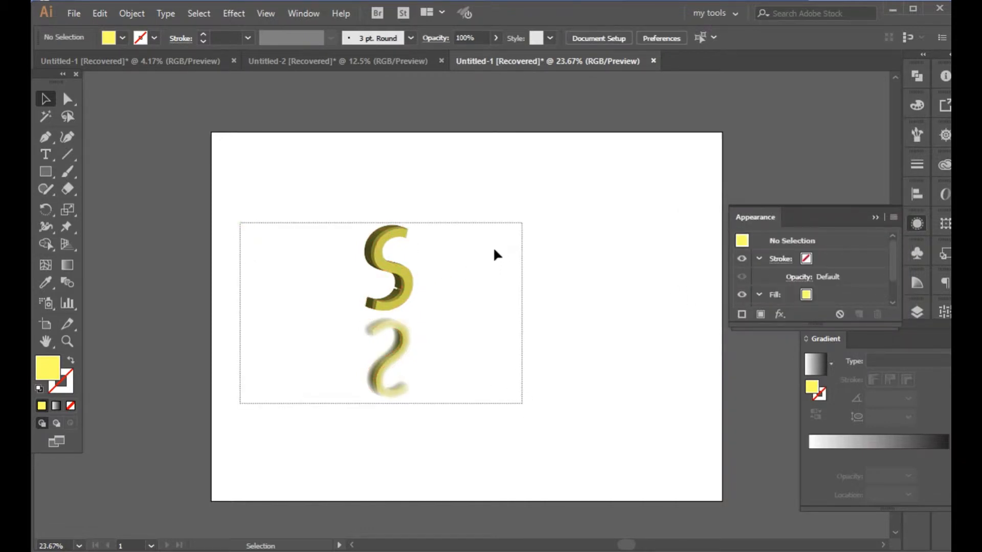
pyautogui.moveTo(509, 243); pyautogui.dragTo(509, 243)
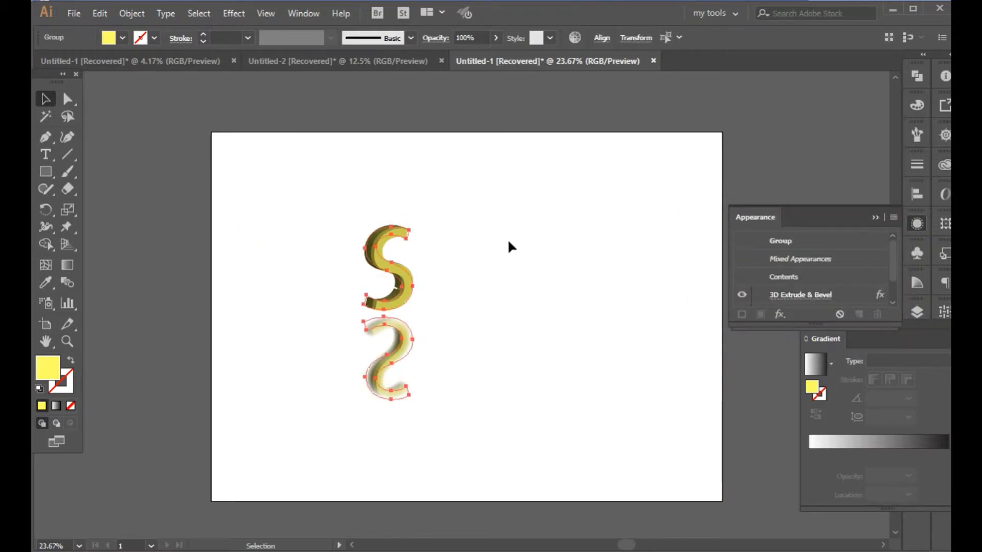
pyautogui.click(197, 259)
# - Draw a wide, flat ellipse between the S and its reflection and fill it with the dark grey sampled from the workspace background
pyautogui.moveTo(46, 172); pyautogui.dragTo(136, 204)
pyautogui.moveTo(366, 317); pyautogui.dragTo(453, 339)
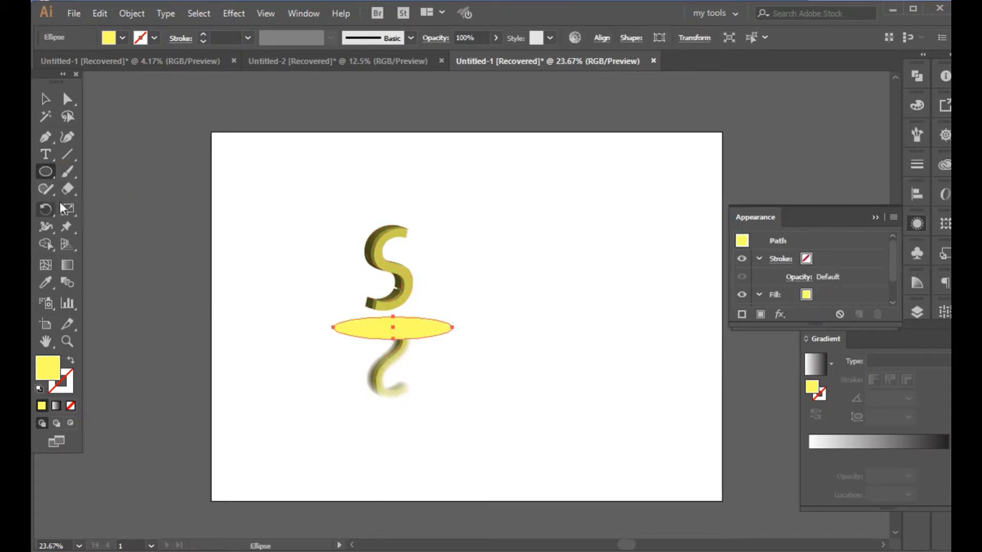
pyautogui.press('i')
pyautogui.click(158, 246)
# - Apply a Feather effect with a 58 px radius to the grey ellipse, keeping its grey fill
pyautogui.click(780, 314)
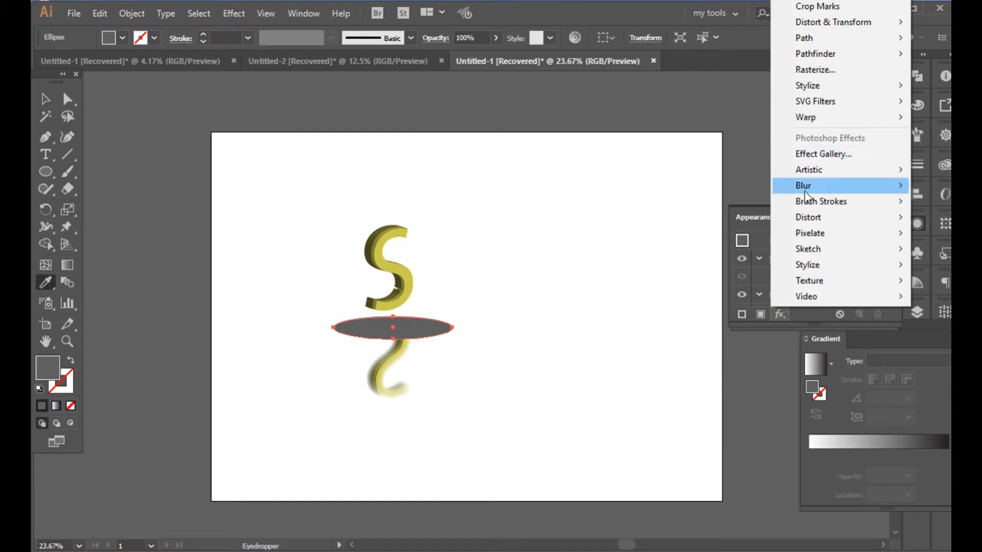
pyautogui.moveTo(808, 85)
pyautogui.click(686, 101)
pyautogui.click(705, 293)
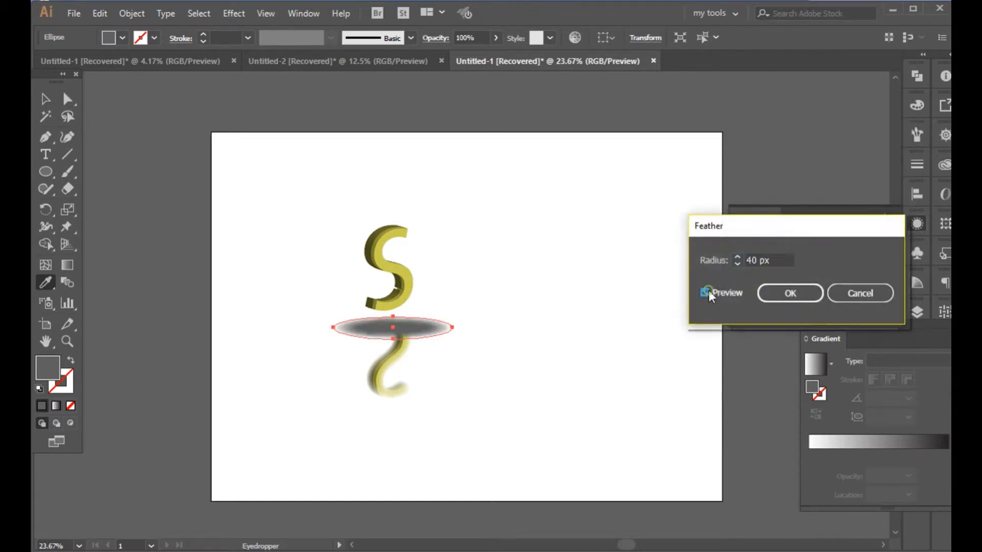
pyautogui.scroll(18, 779, 259)
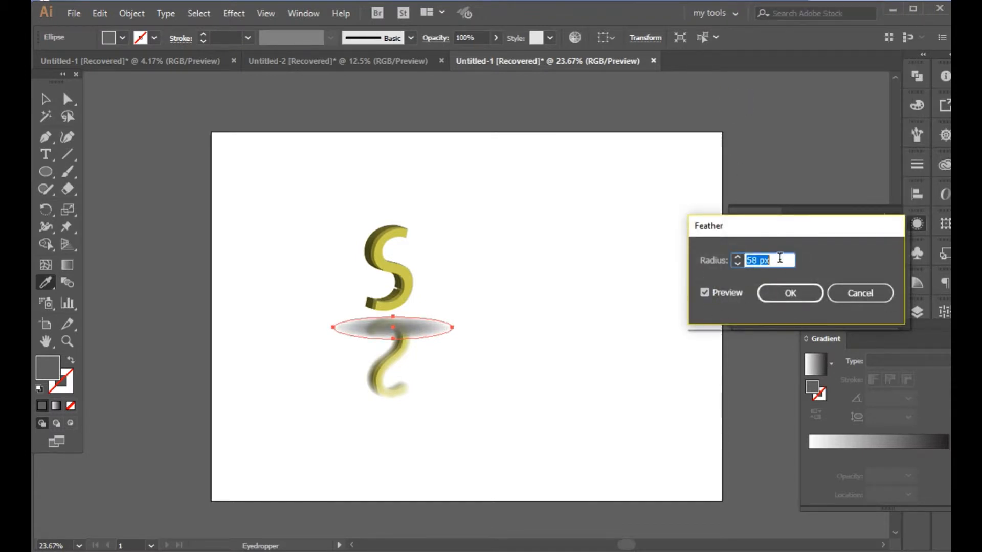
pyautogui.click(790, 294)
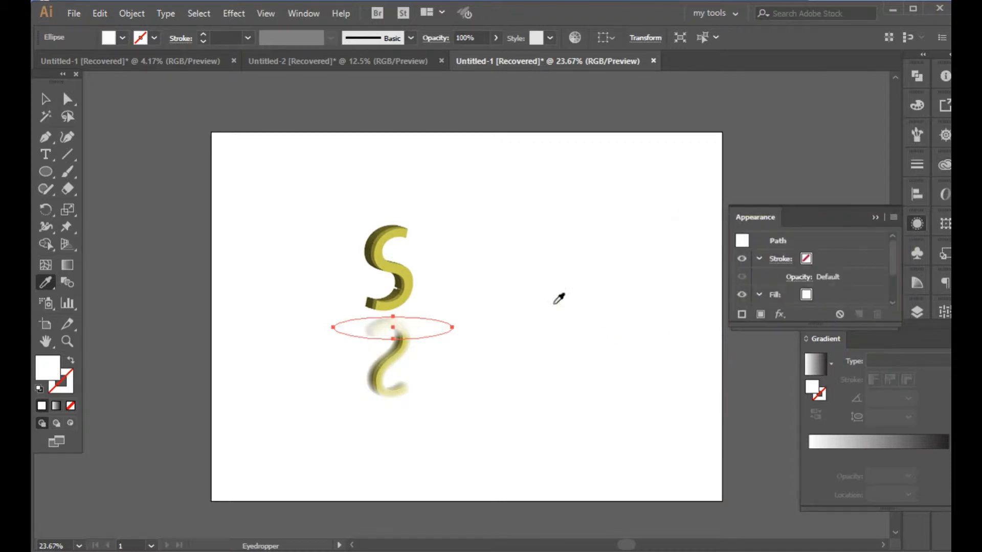
pyautogui.hotkey('ctrl', 'z')
# - Move the reflection slightly down and stand the original S on the ellipse shadow, arranged in front of it
pyautogui.click(46, 99)
pyautogui.moveTo(392, 299); pyautogui.dragTo(403, 369)
pyautogui.rightClick(393, 306)
pyautogui.moveTo(511, 461)
pyautogui.click(631, 466)
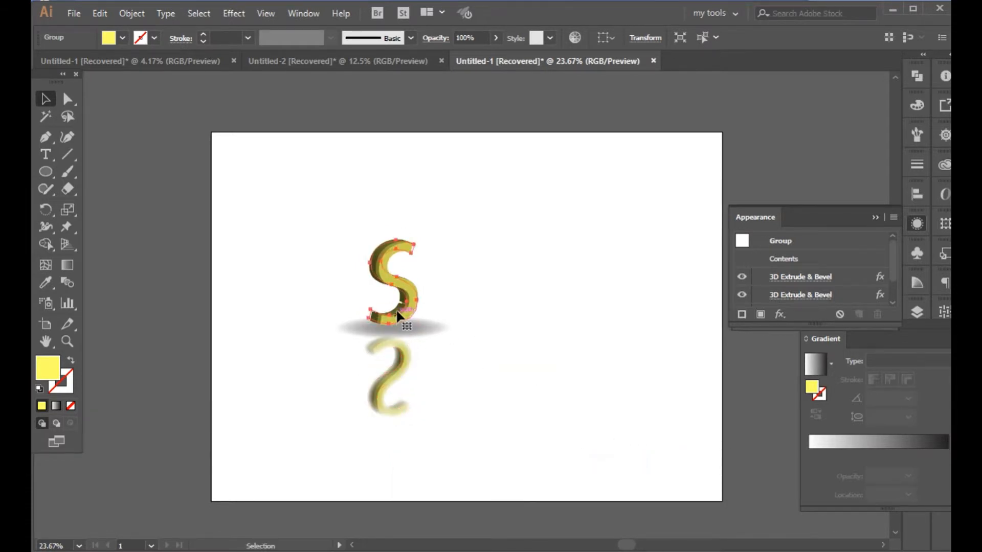
# - Align the S, the ellipse shadow and the reflection to their horizontal centres
pyautogui.click(225, 239)
pyautogui.moveTo(224, 233); pyautogui.dragTo(517, 460)
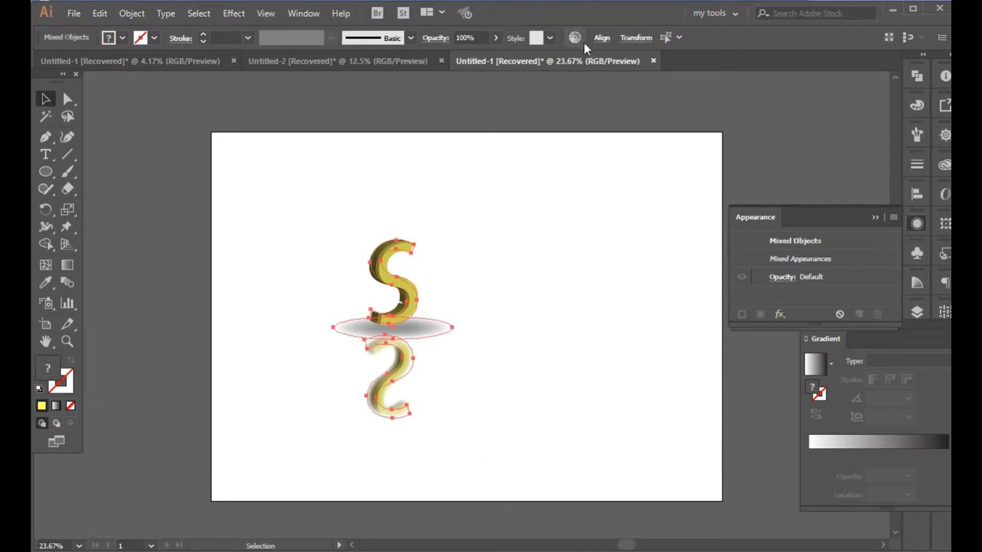
pyautogui.click(602, 38)
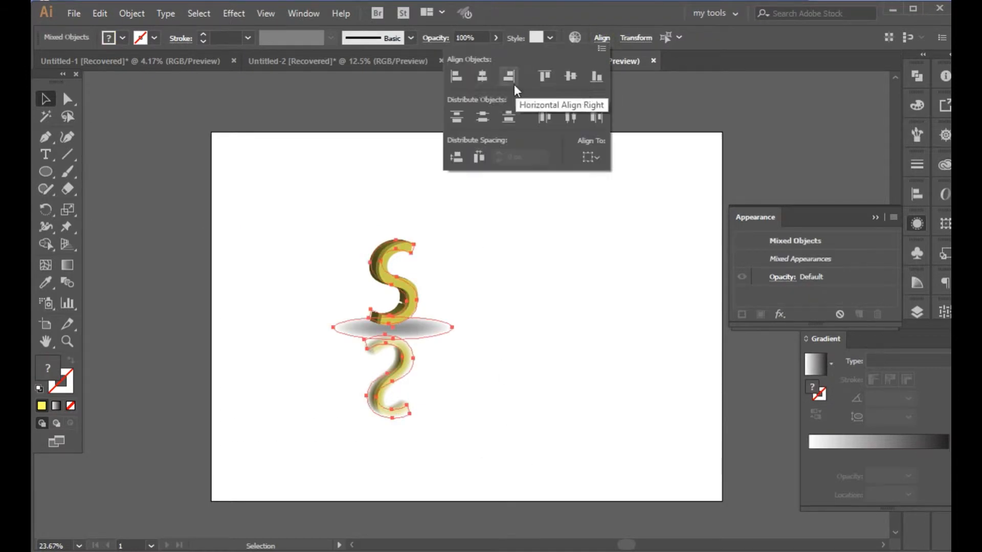
pyautogui.click(483, 78)
# - Group the S, shadow and reflection and move the group to the artboard's left edge
pyautogui.rightClick(477, 233)
pyautogui.click(517, 323)
pyautogui.moveTo(361, 325); pyautogui.dragTo(249, 299)
pyautogui.click(404, 281)
# - Draw a small circle to the right of the S near the artboard's upper edge and fill it with the white-to-black linear gradient
pyautogui.press('d')
pyautogui.press('l')
pyautogui.moveTo(351, 185); pyautogui.dragTo(379, 206)
pyautogui.click(56, 406)
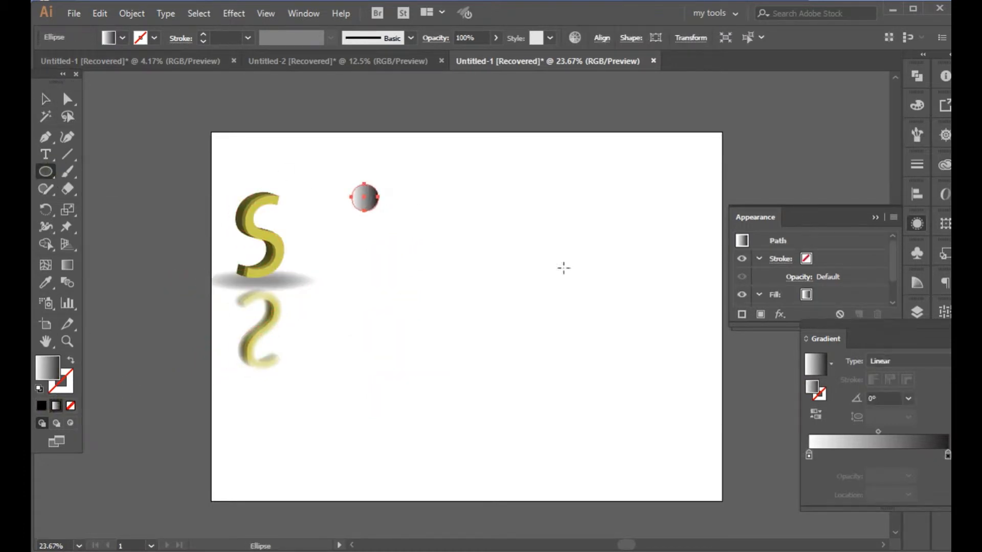
# - Add a magenta colour stop from the swatches to the circle's gradient at about 64.72%
pyautogui.moveTo(900, 339); pyautogui.dragTo(751, 340)
pyautogui.click(944, 341)
pyautogui.moveTo(863, 330); pyautogui.dragTo(778, 147)
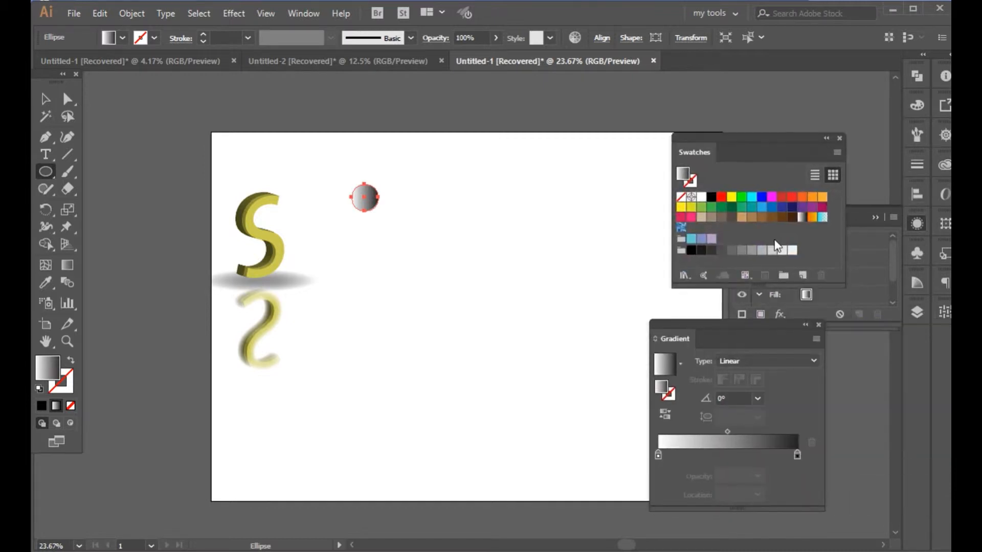
pyautogui.moveTo(775, 201); pyautogui.dragTo(748, 444)
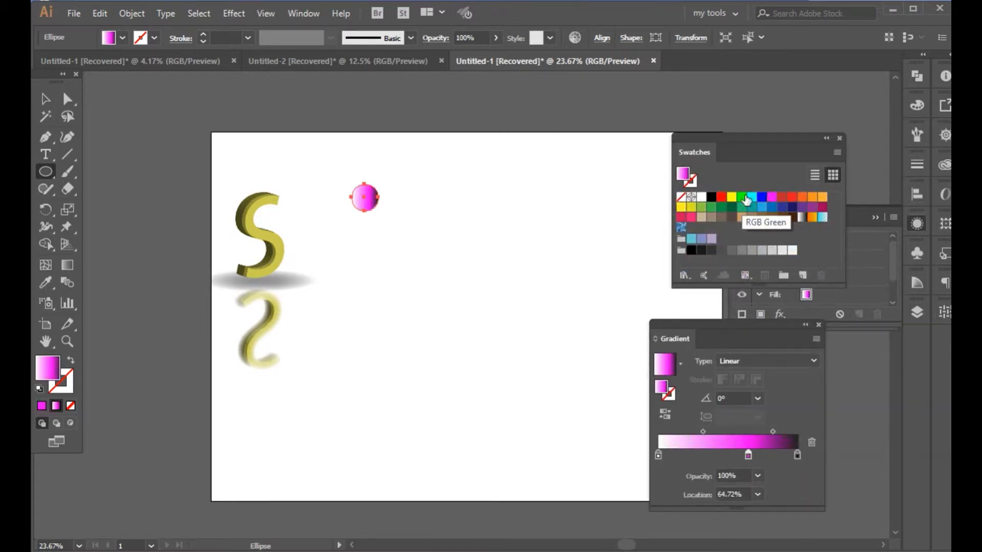
# - Add a cyan stop at 51.02% to the circle's gradient, add a white stop at 37.82%, and remove the black end stop
pyautogui.moveTo(752, 198); pyautogui.dragTo(729, 453)
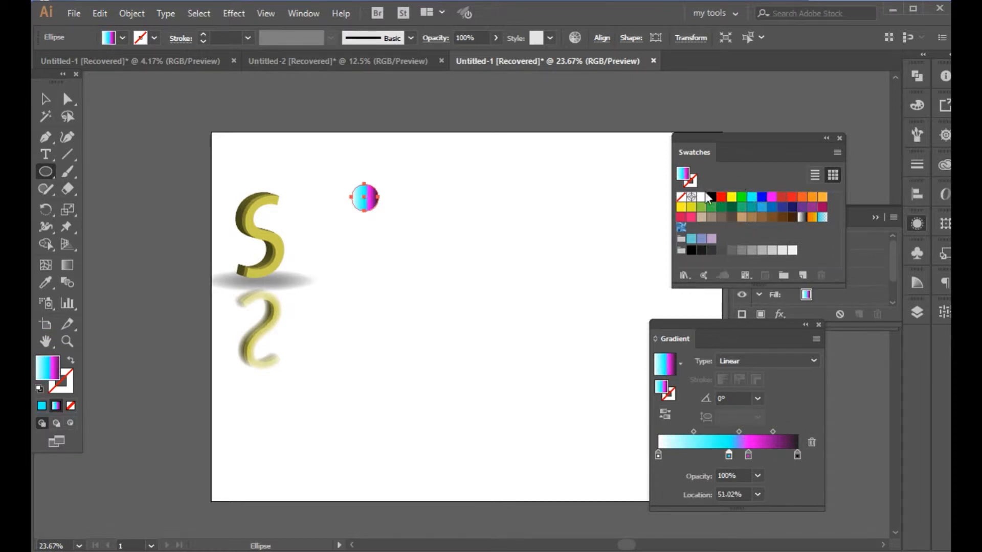
pyautogui.moveTo(659, 455); pyautogui.dragTo(710, 455)
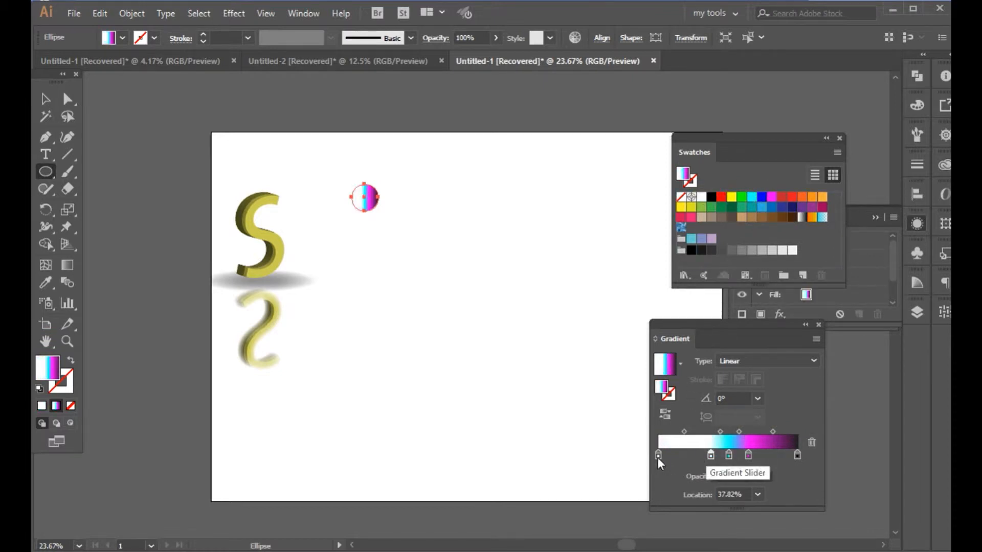
pyautogui.click(798, 456)
pyautogui.click(811, 443)
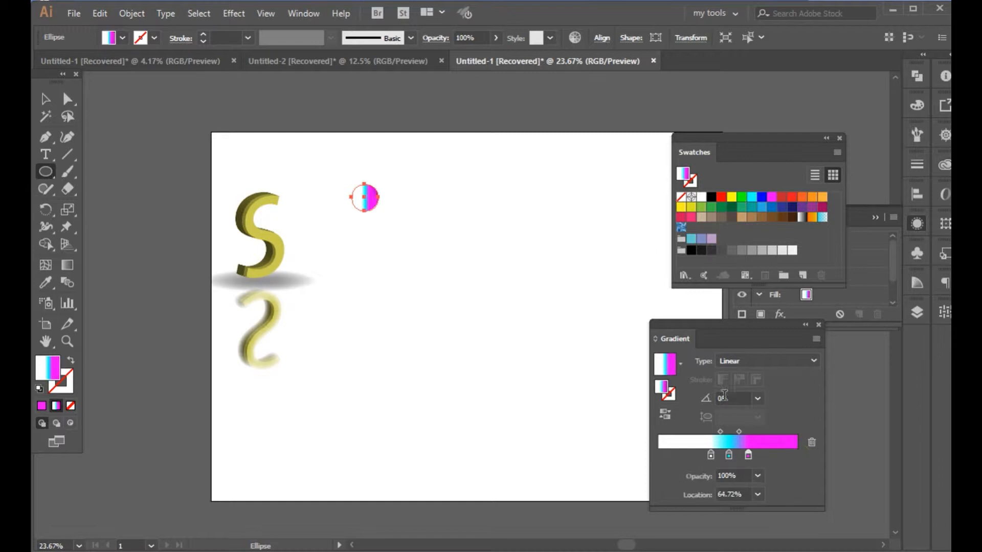
# - Reverse the circle's gradient, place the magenta stop at 8.88% and the white stop at 100%, and set the angle to 90°
pyautogui.click(665, 413)
pyautogui.moveTo(744, 454); pyautogui.dragTo(671, 455)
pyautogui.click(758, 398)
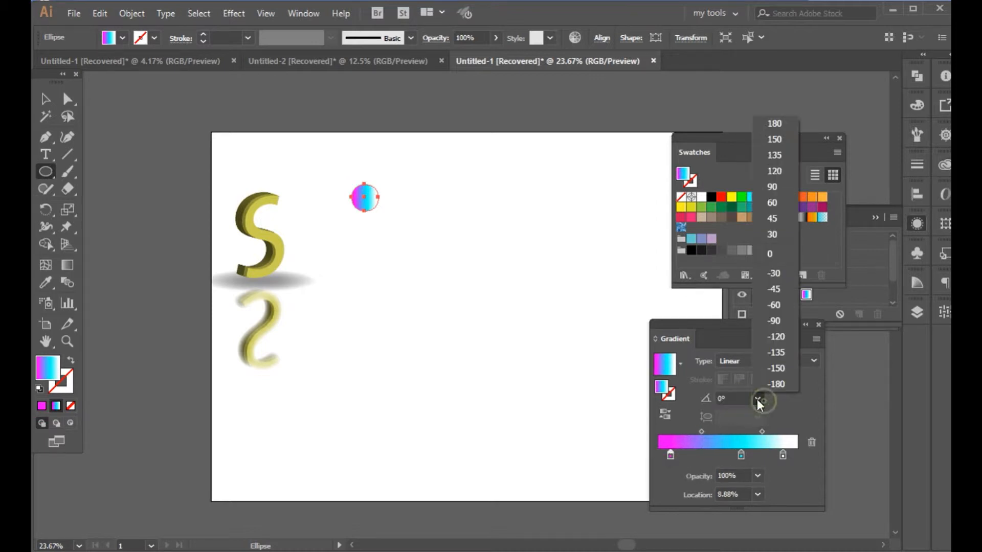
pyautogui.click(771, 194)
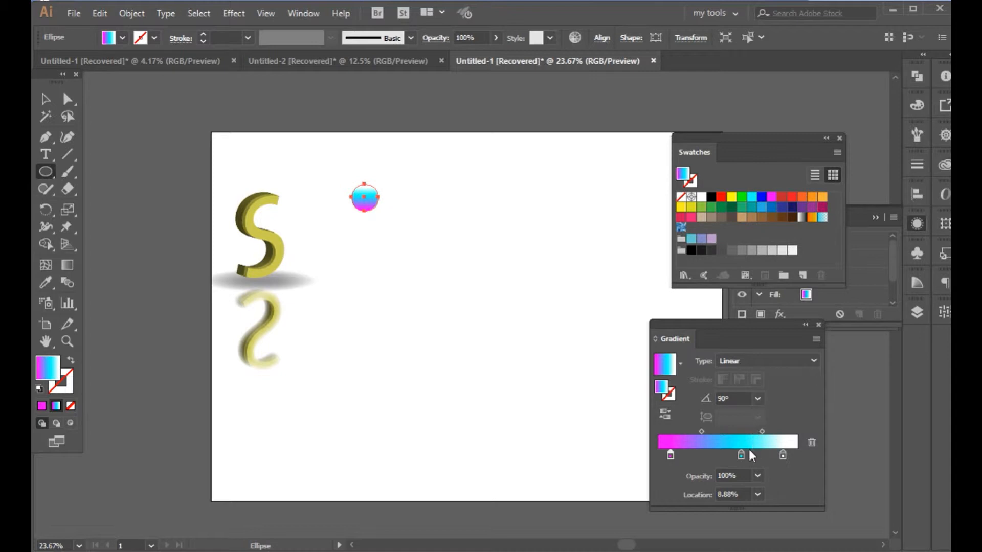
pyautogui.moveTo(783, 455); pyautogui.dragTo(798, 455)
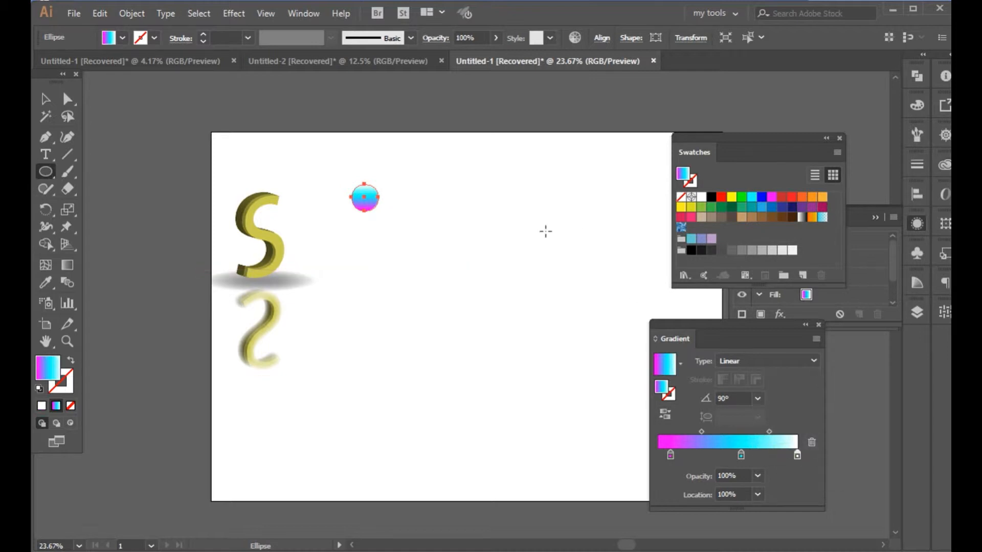
# - Duplicate the gradient circle horizontally to its right and blend the two circles together
pyautogui.press('v')
pyautogui.moveTo(365, 199); pyautogui.dragTo(523, 211)
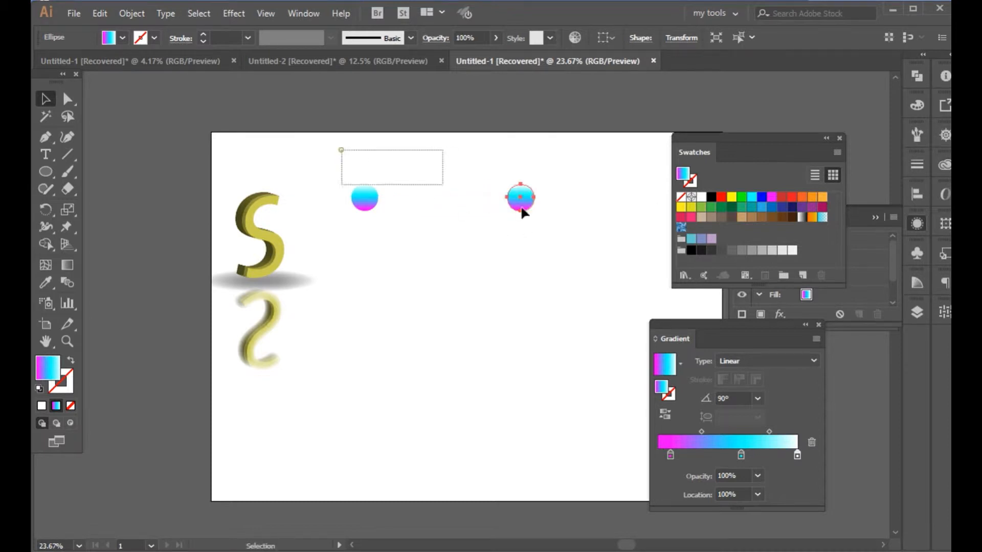
pyautogui.keyDown('shift'); pyautogui.click(365, 197); pyautogui.keyUp('shift')
pyautogui.click(67, 282)
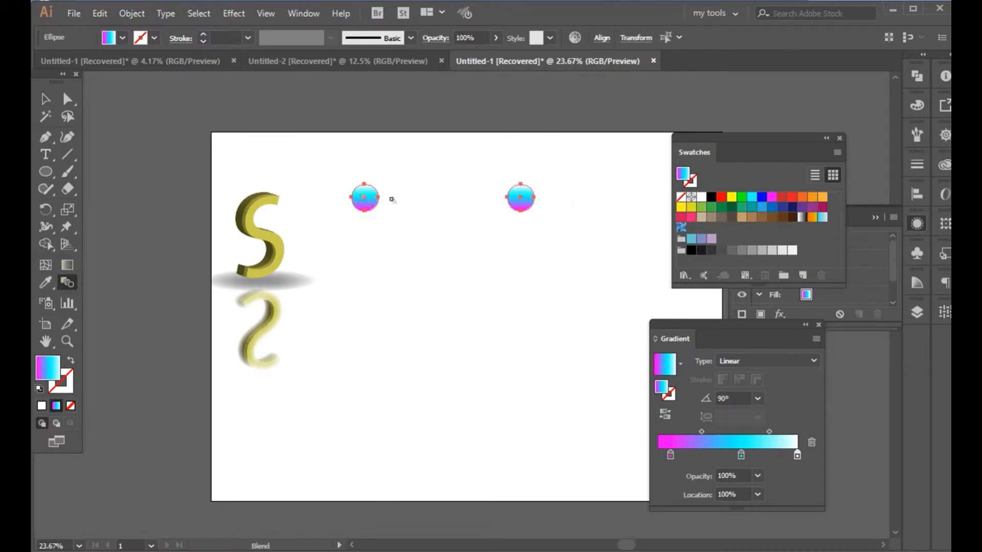
pyautogui.click(521, 199)
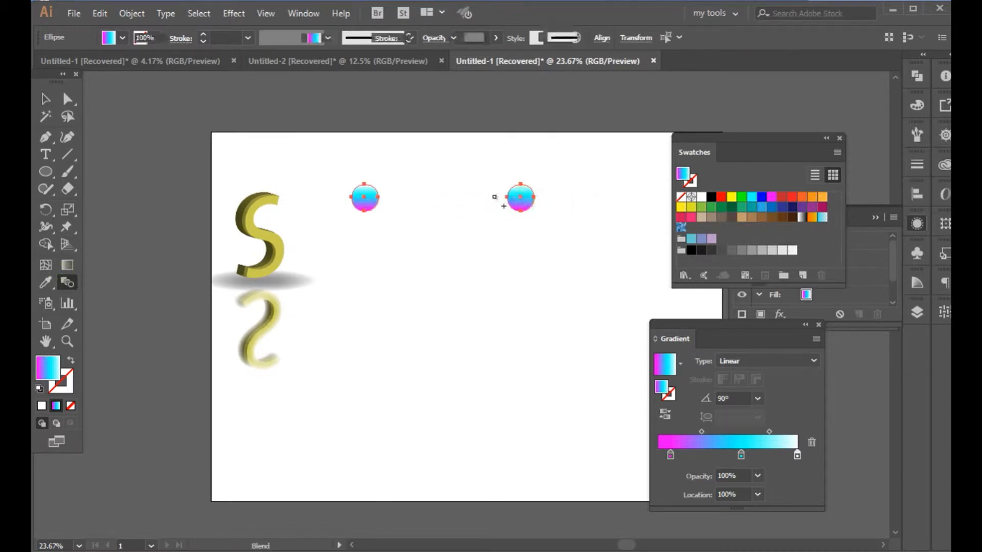
# - Set the blend spacing to Specified Steps and raise the number of steps until the circles merge into a smooth bar
pyautogui.doubleClick(69, 280)
pyautogui.click(209, 252)
pyautogui.click(189, 281)
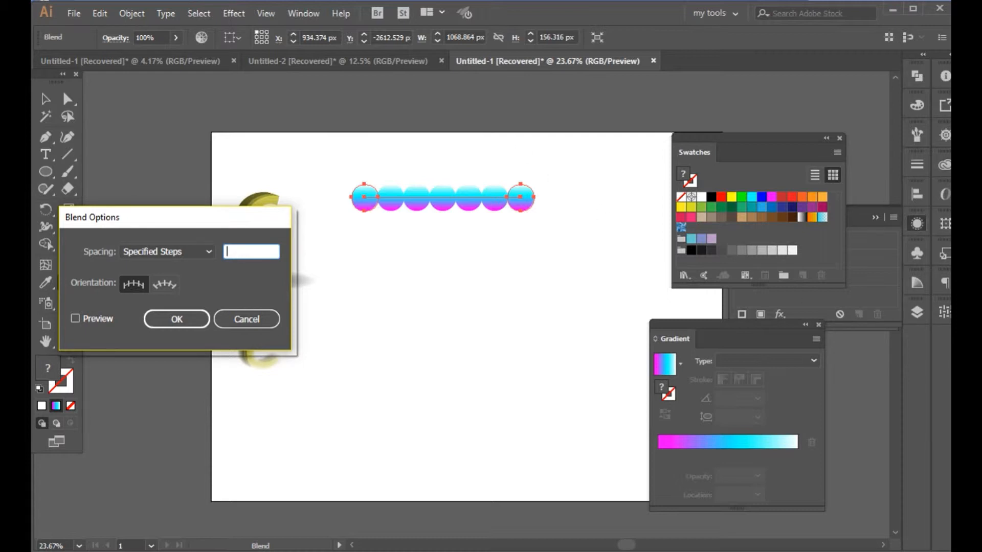
pyautogui.scroll(13, 251, 251)
pyautogui.press('Return')
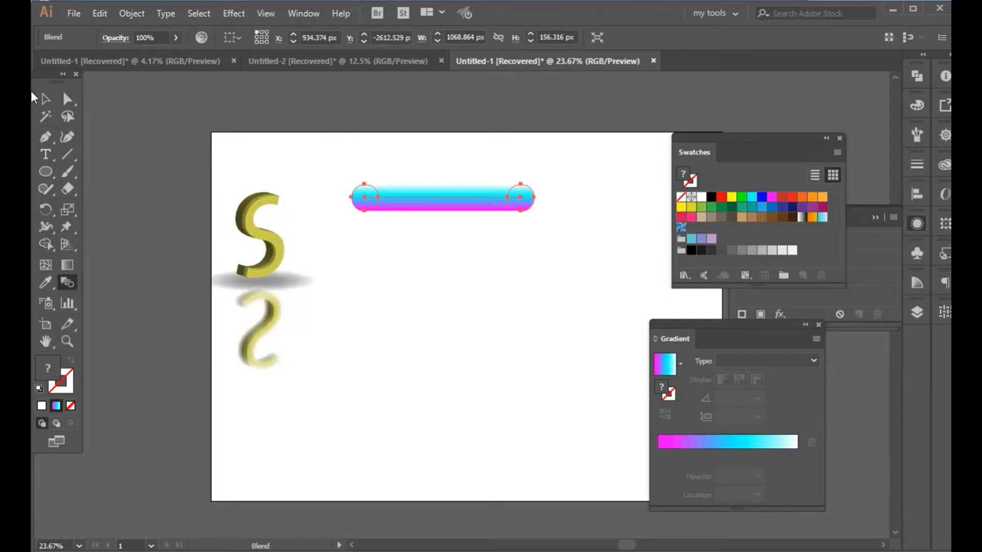
# - Draw an open S-shaped path of six points with the Curvature tool below the blended bar
pyautogui.click(67, 136)
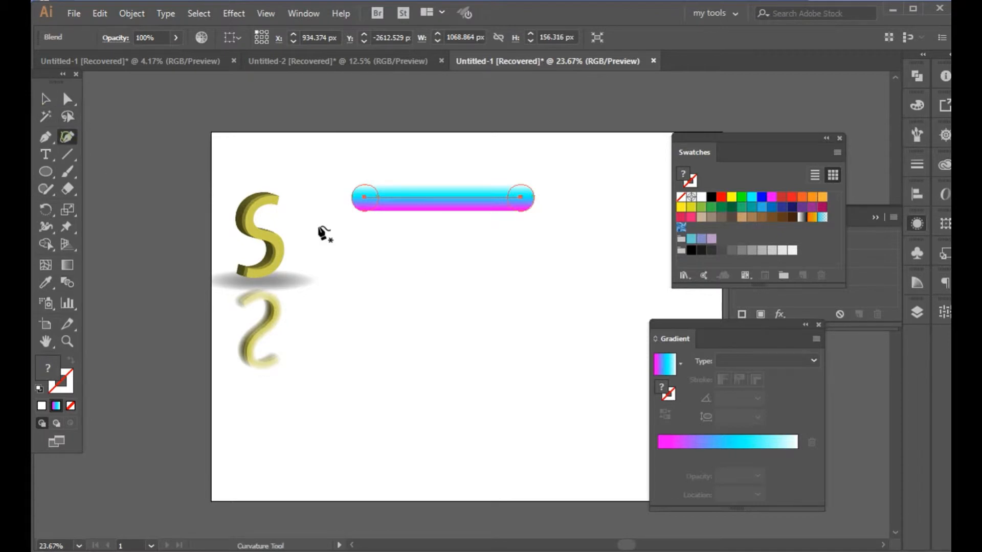
pyautogui.click(463, 269)
pyautogui.click(417, 271)
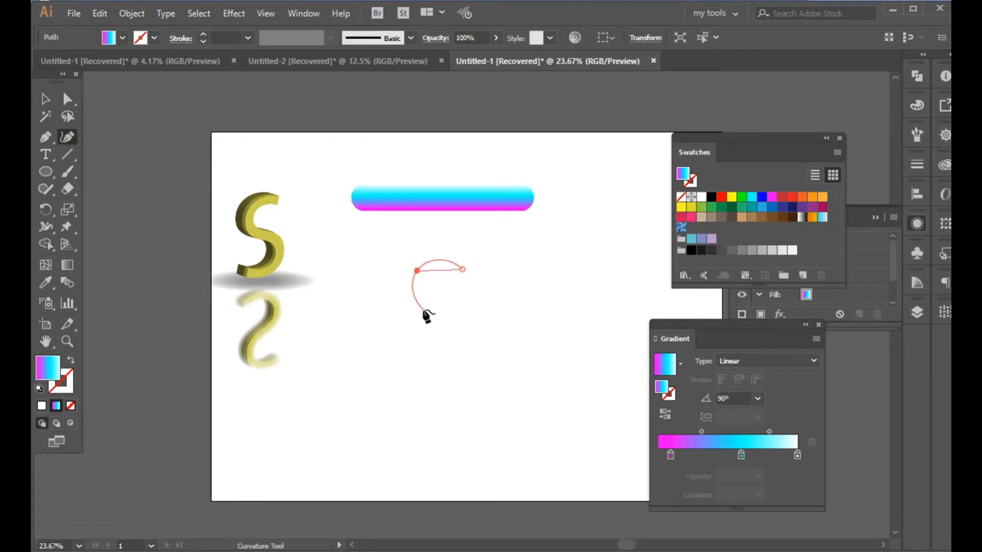
pyautogui.click(419, 311)
pyautogui.click(463, 311)
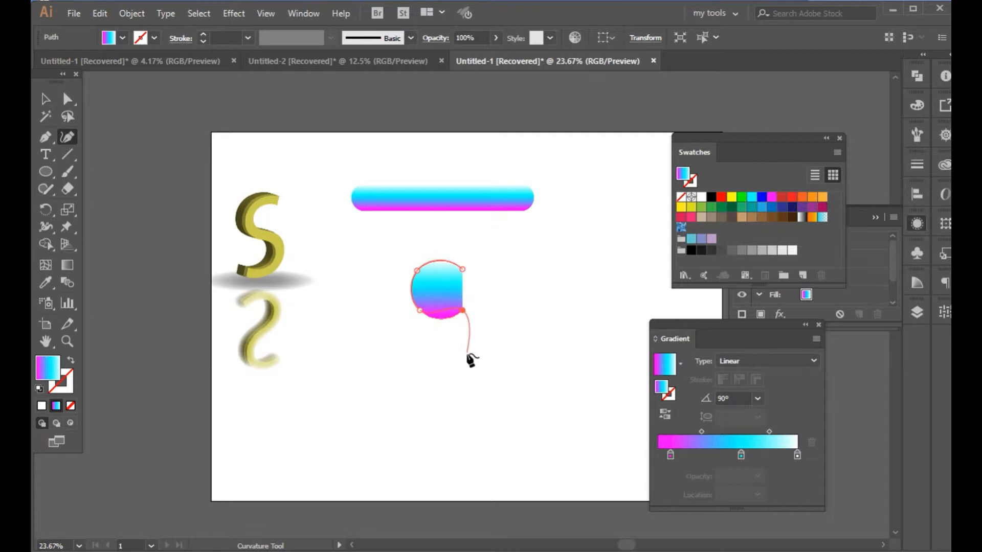
pyautogui.click(465, 354)
pyautogui.click(417, 352)
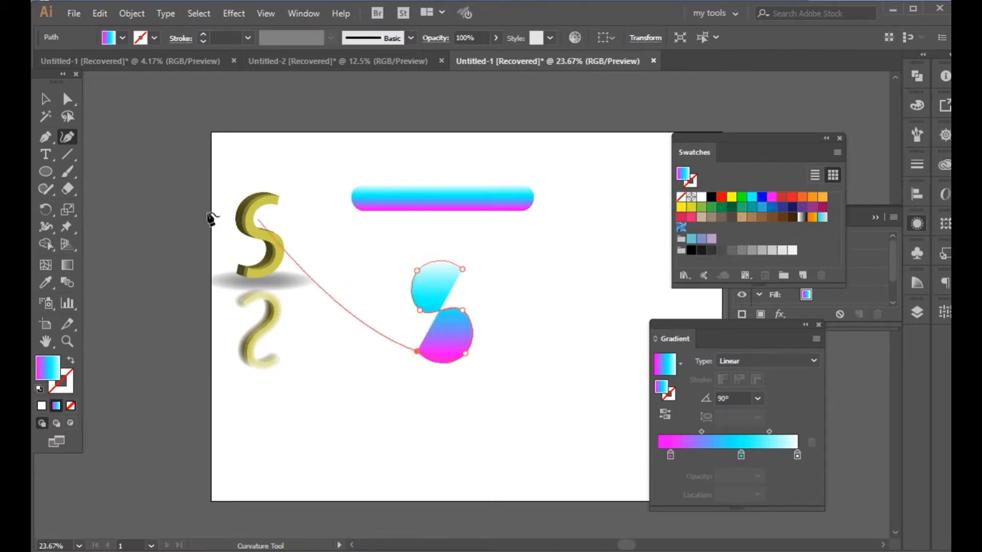
# - Remove the gradient fill from the S-shaped path
pyautogui.click(45, 99)
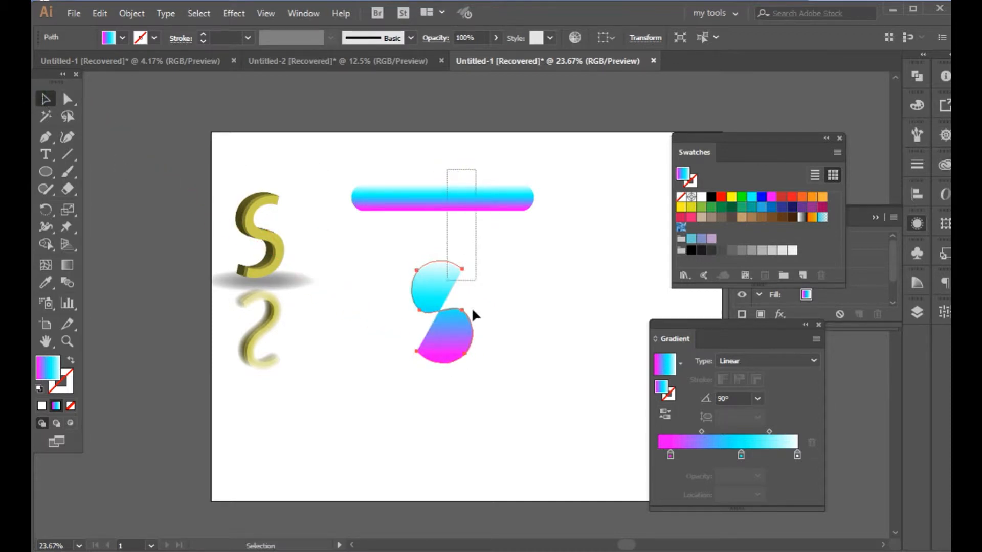
pyautogui.moveTo(475, 270); pyautogui.dragTo(475, 339)
pyautogui.click(448, 322)
pyautogui.click(537, 290)
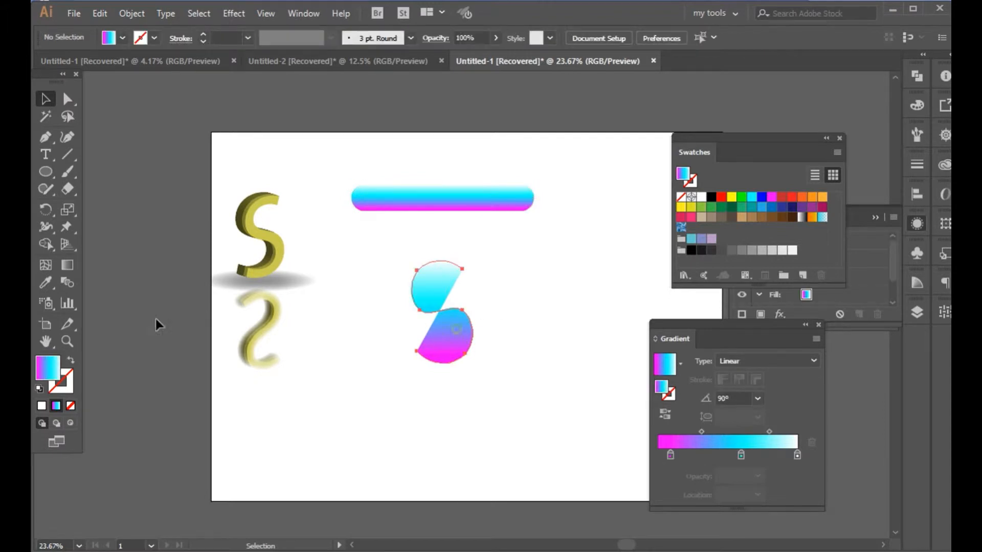
pyautogui.click(71, 406)
# - Select the blended bar together with the S path and replace the blend's spine with that path
pyautogui.moveTo(412, 176); pyautogui.dragTo(435, 286)
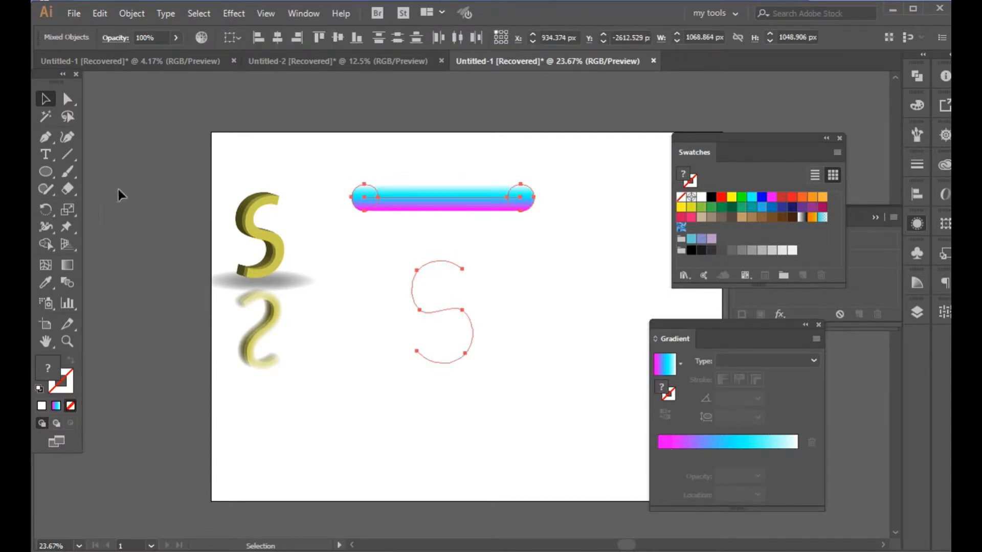
pyautogui.click(101, 13)
pyautogui.click(100, 13)
pyautogui.click(132, 13)
pyautogui.moveTo(236, 376)
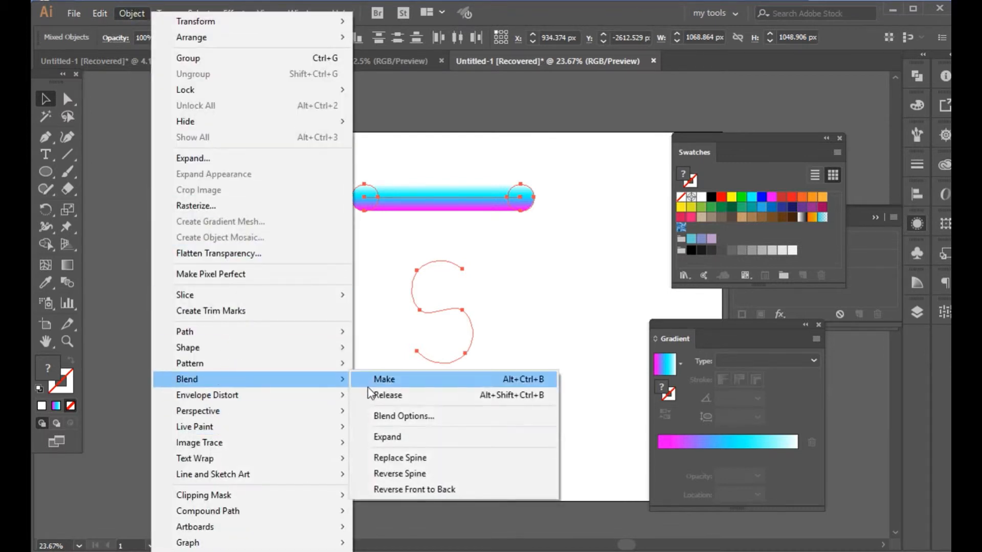
pyautogui.click(410, 456)
pyautogui.click(530, 282)
pyautogui.click(474, 321)
# - Move the gradient settings aside, bring up the layer list and expand Layer 2
pyautogui.moveTo(743, 346); pyautogui.dragTo(677, 329)
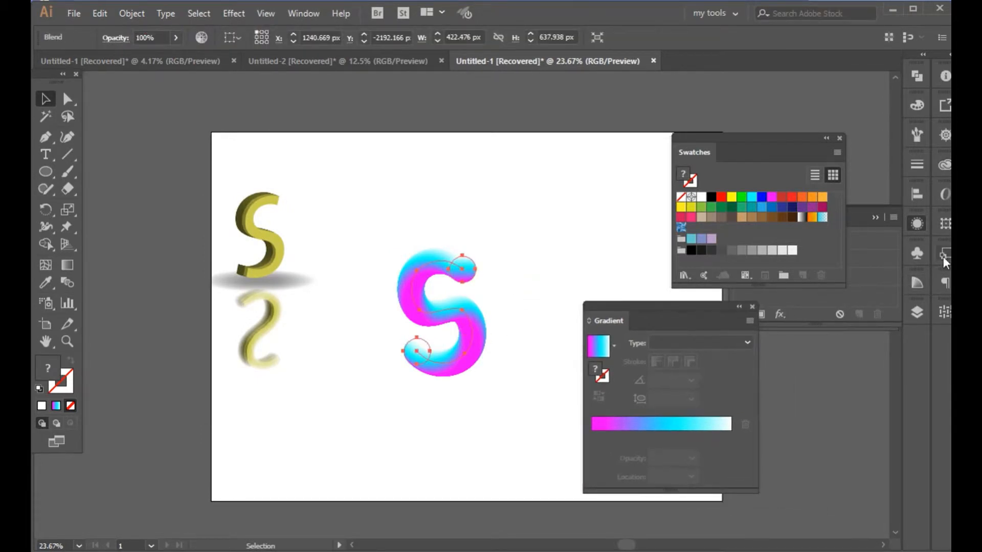
pyautogui.moveTo(916, 306); pyautogui.dragTo(912, 306)
pyautogui.moveTo(855, 224); pyautogui.dragTo(784, 182)
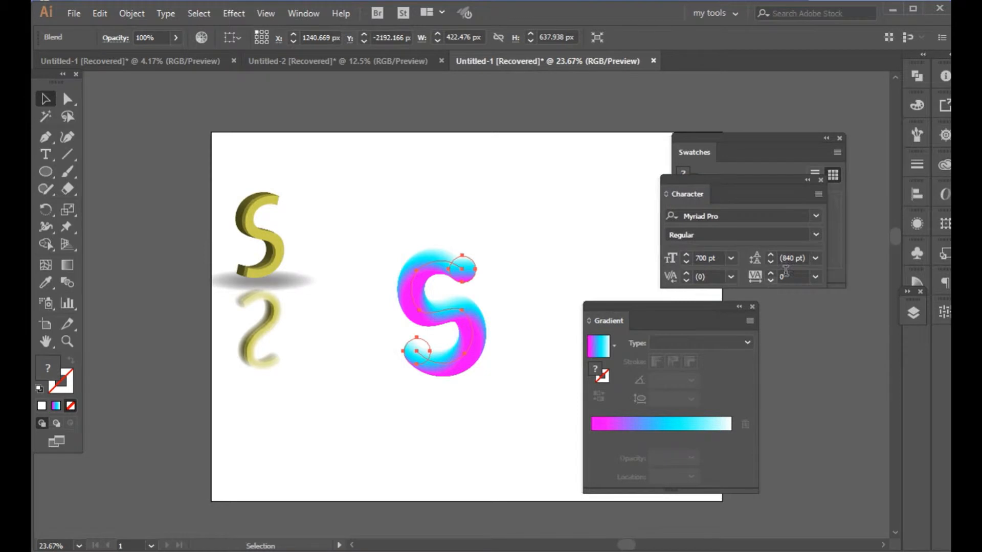
pyautogui.click(915, 313)
pyautogui.moveTo(808, 314); pyautogui.dragTo(770, 227)
pyautogui.click(733, 249)
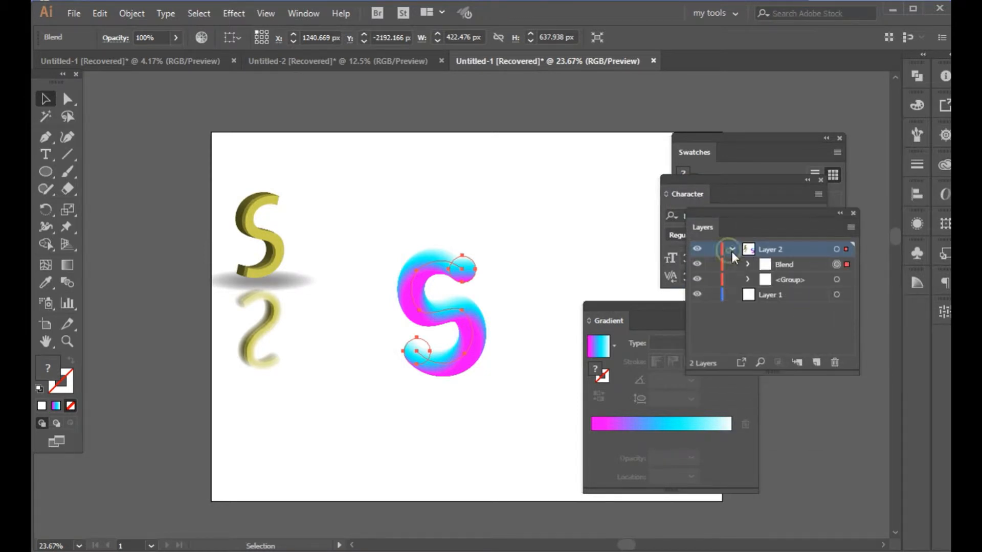
# - Deselect the artwork and hide and reshow the Blend object to identify it
pyautogui.hotkey('ctrl', 'shift', 'a')
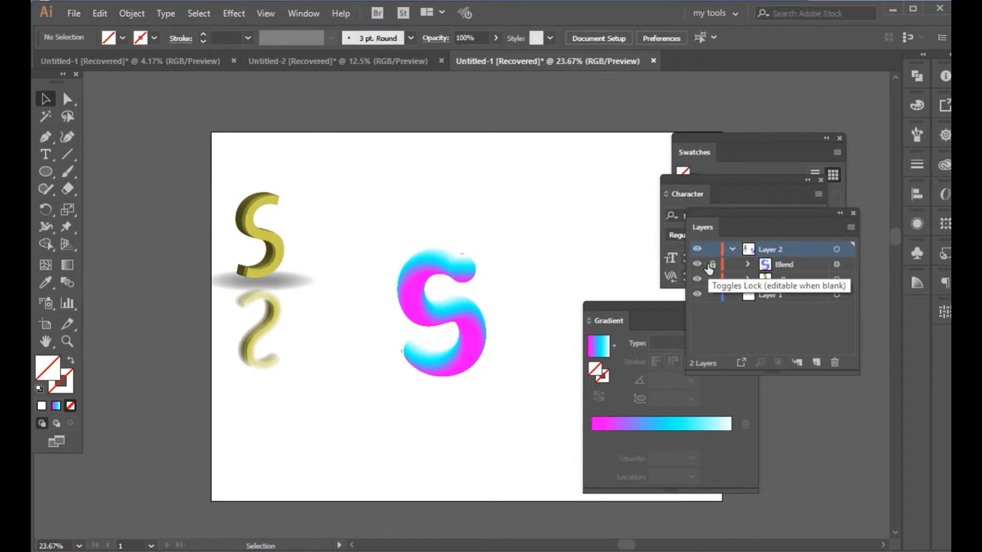
pyautogui.click(697, 264)
pyautogui.click(698, 264)
pyautogui.click(713, 264)
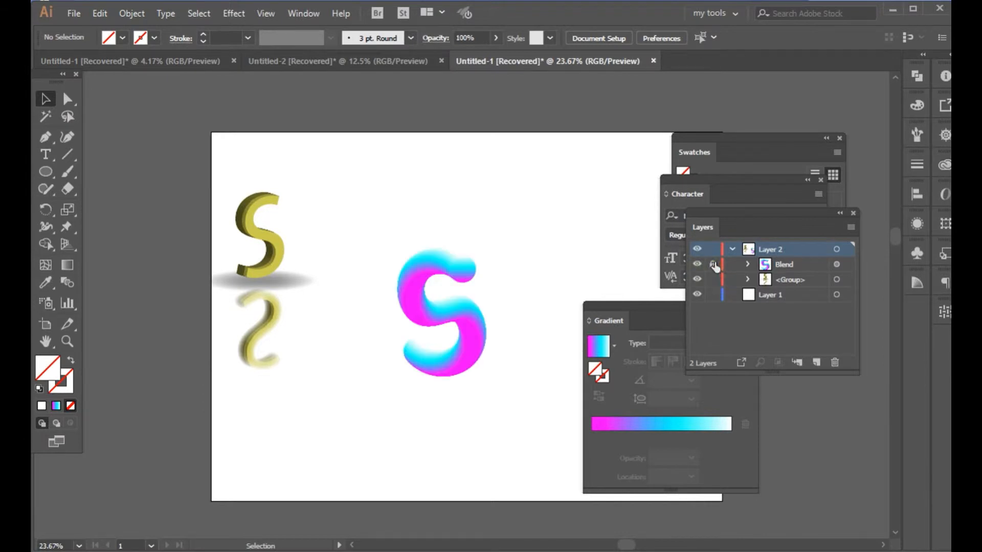
# - Expand the Blend object, select only the circle at the S's lower end, and clear the floating palettes off the swatches
pyautogui.click(836, 264)
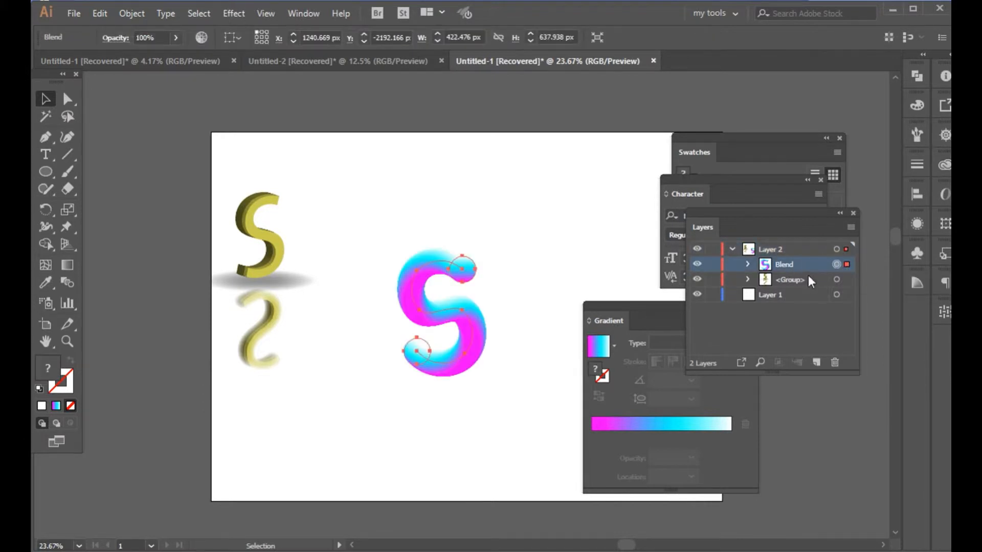
pyautogui.click(747, 265)
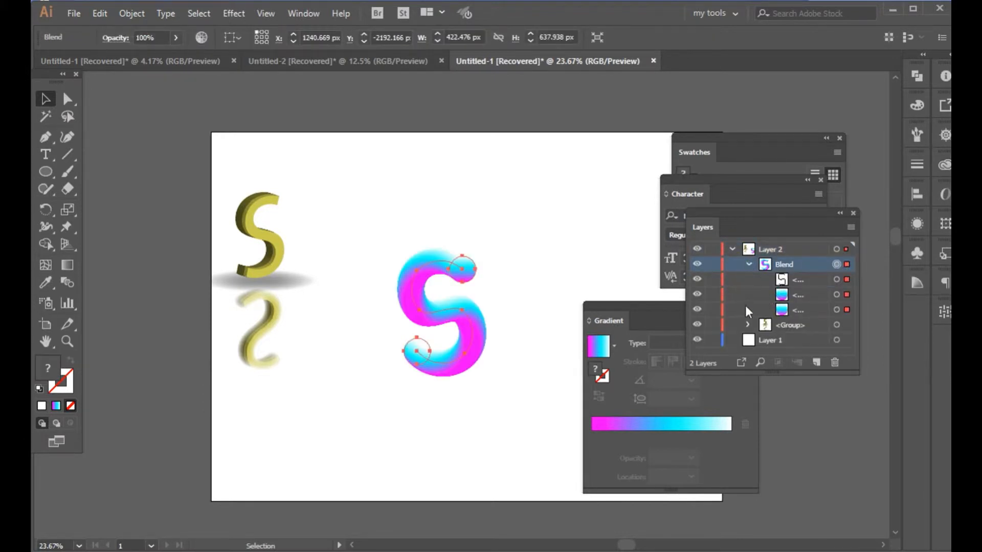
pyautogui.click(836, 310)
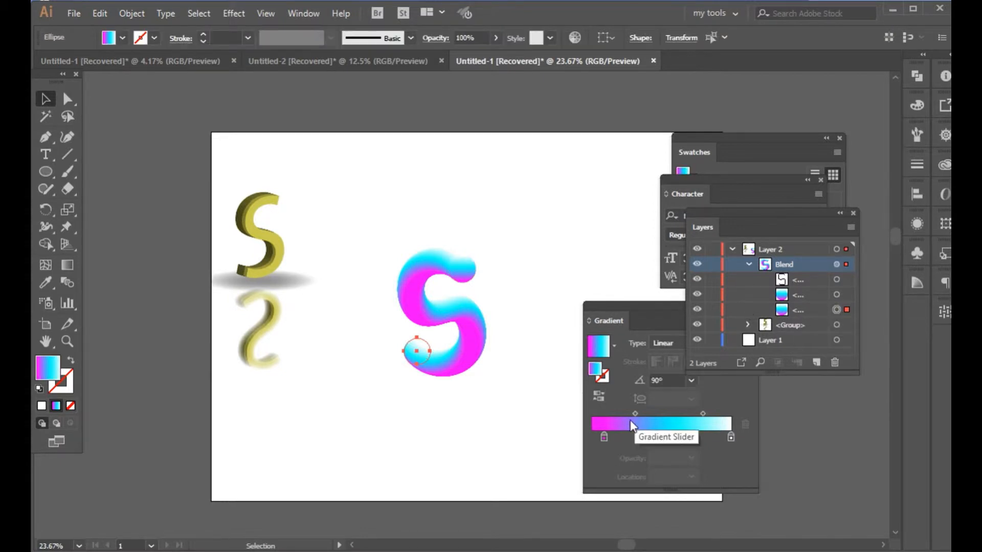
pyautogui.moveTo(753, 214); pyautogui.dragTo(846, 265)
pyautogui.moveTo(685, 194); pyautogui.dragTo(492, 105)
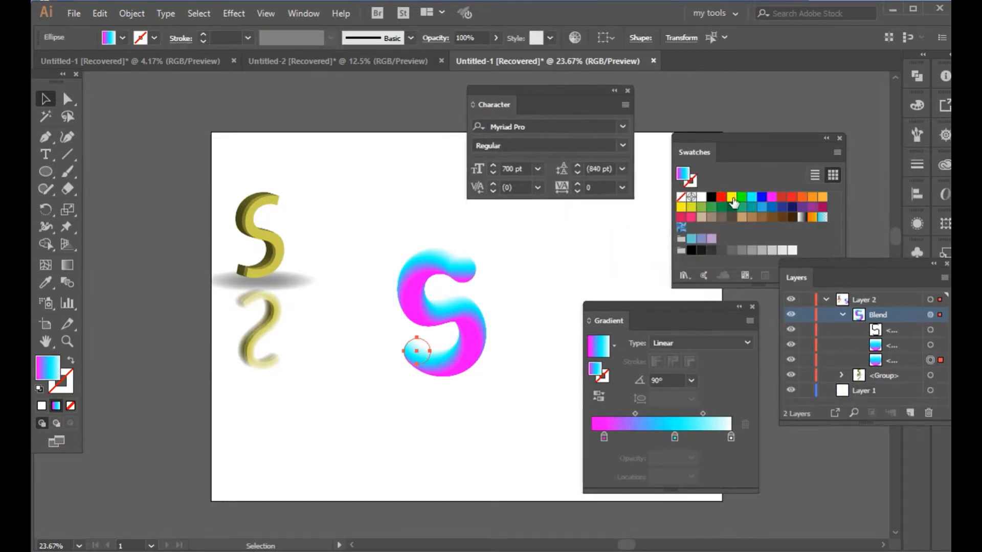
# - Add gradient stops to the lower-end circle: red at 72.84%, green between magenta and cyan, yellow at 79.95%, and pink at 45.43%
pyautogui.click(695, 429)
pyautogui.click(721, 197)
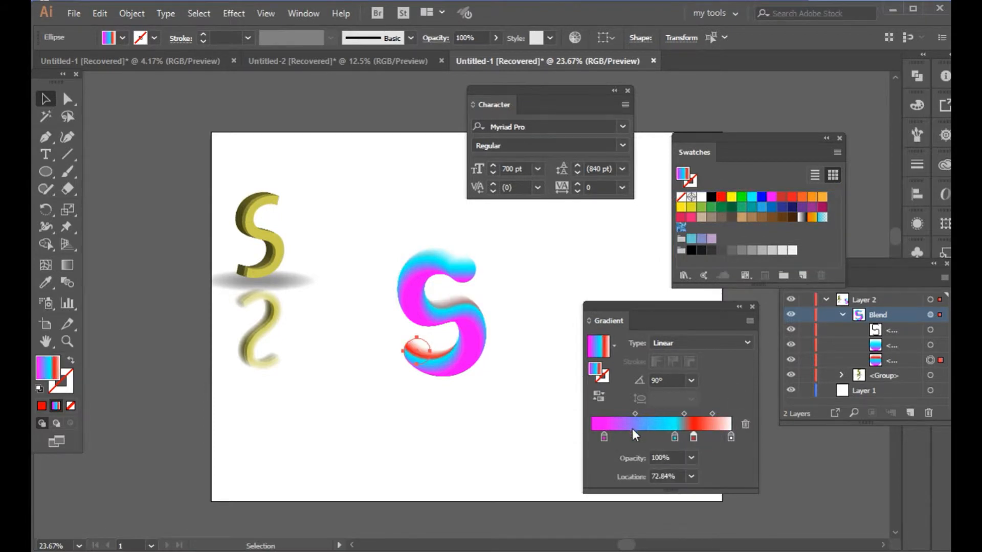
pyautogui.moveTo(741, 198); pyautogui.dragTo(636, 431)
pyautogui.moveTo(732, 198); pyautogui.dragTo(716, 431)
pyautogui.moveTo(732, 198); pyautogui.dragTo(705, 432)
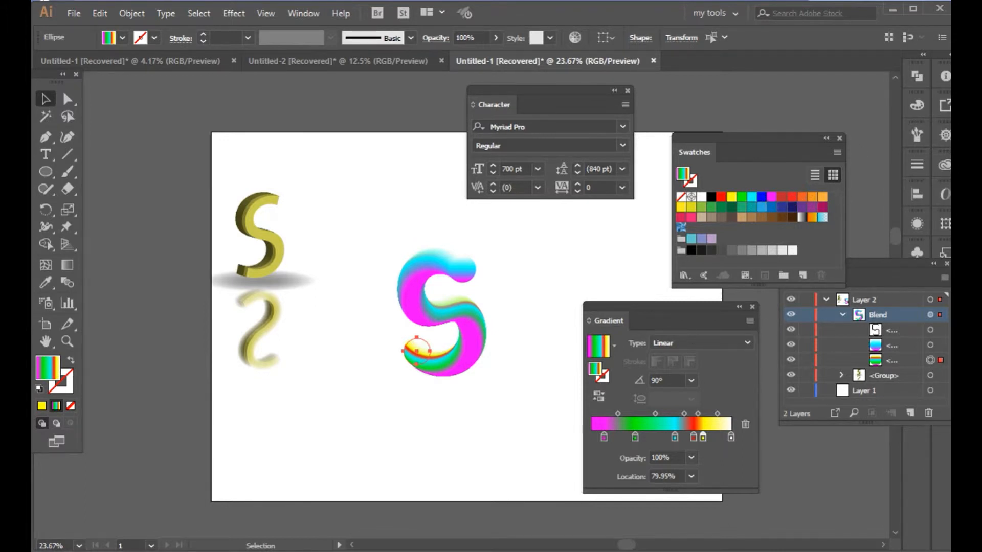
pyautogui.moveTo(692, 217); pyautogui.dragTo(656, 433)
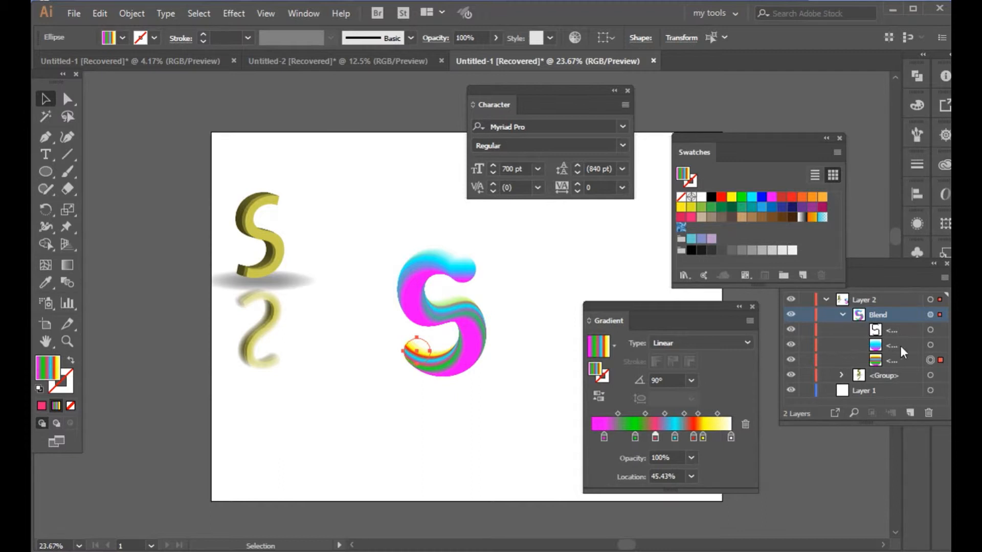
# - Add stops to the upper-end circle's gradient: green at 75.89%, yellow after the first magenta, red at 40.86%, and magenta at 100%
pyautogui.click(930, 345)
pyautogui.moveTo(742, 203); pyautogui.dragTo(697, 432)
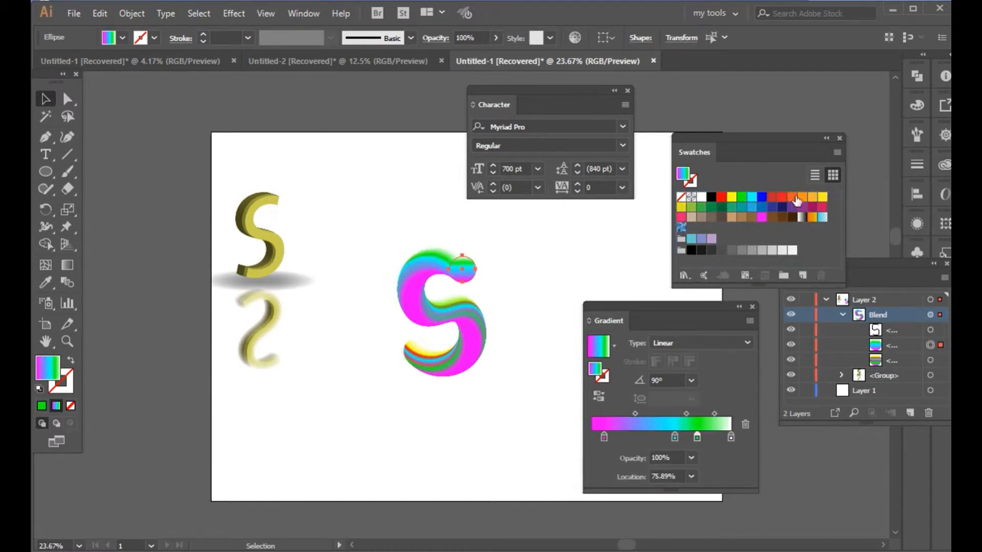
pyautogui.moveTo(822, 208); pyautogui.dragTo(633, 421)
pyautogui.moveTo(720, 199); pyautogui.dragTo(648, 428)
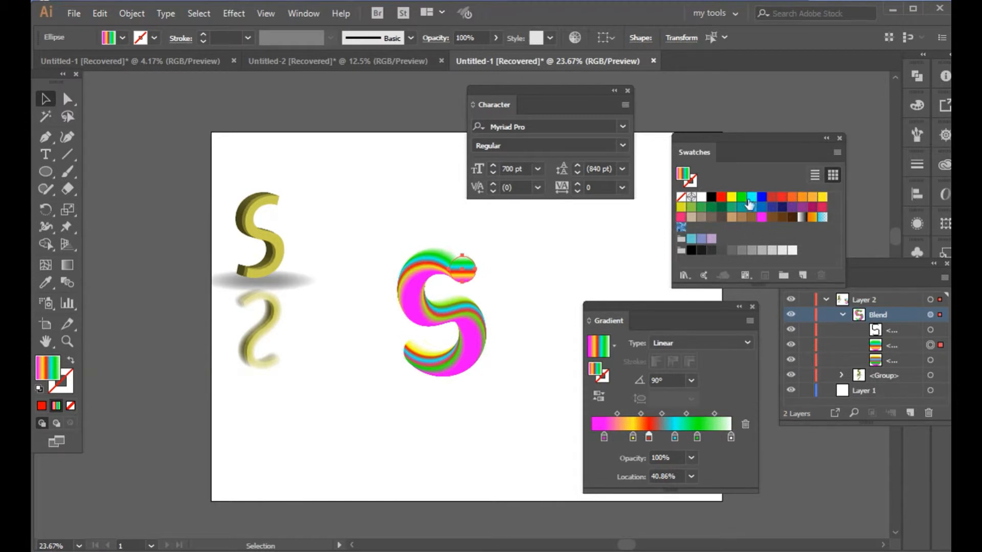
pyautogui.moveTo(763, 217); pyautogui.dragTo(740, 437)
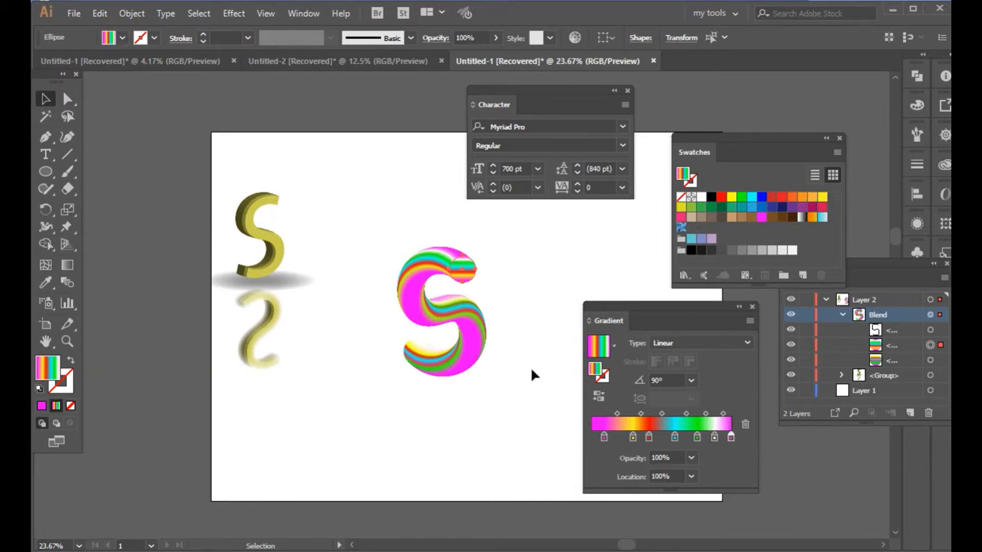
pyautogui.click(536, 321)
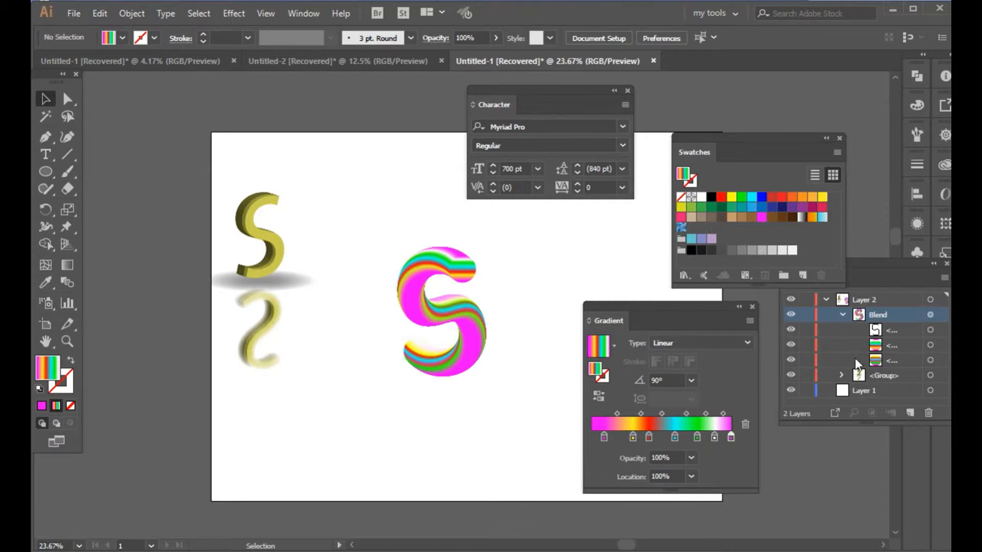
# - In the lower-end circle's gradient, add an extra magenta stop, shift magenta to the start, and move green to 25.63% and yellow to 87.56%
pyautogui.click(930, 360)
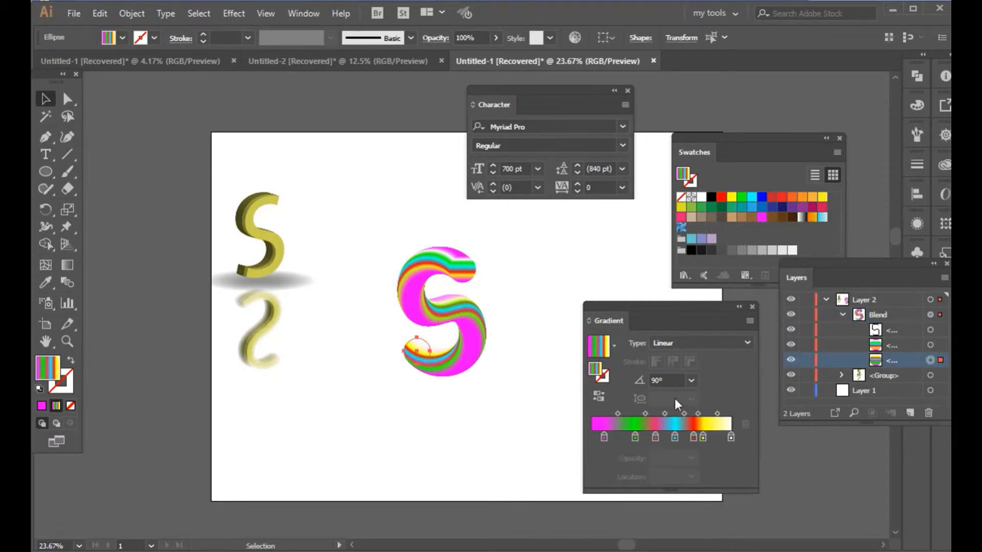
pyautogui.click(607, 438)
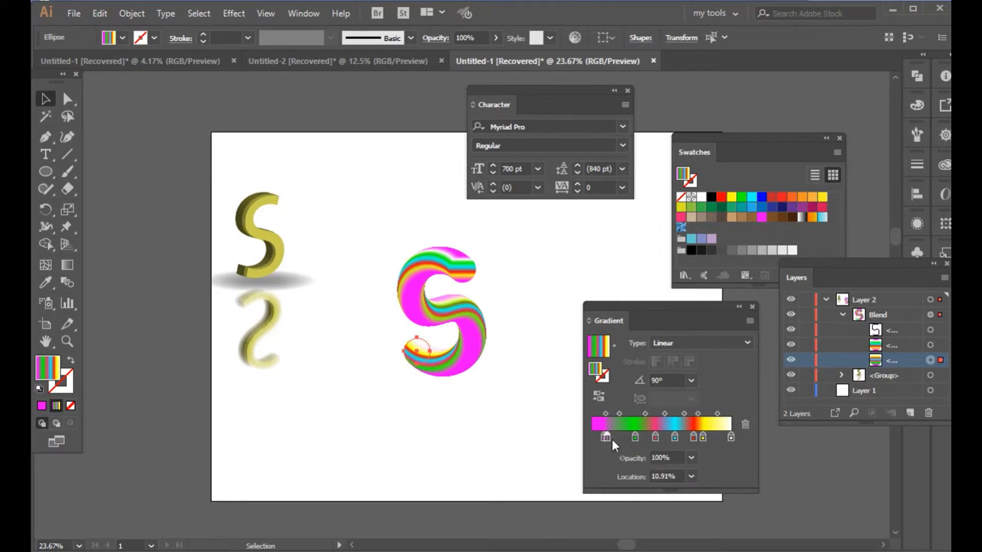
pyautogui.moveTo(604, 433); pyautogui.dragTo(627, 435)
pyautogui.click(611, 436)
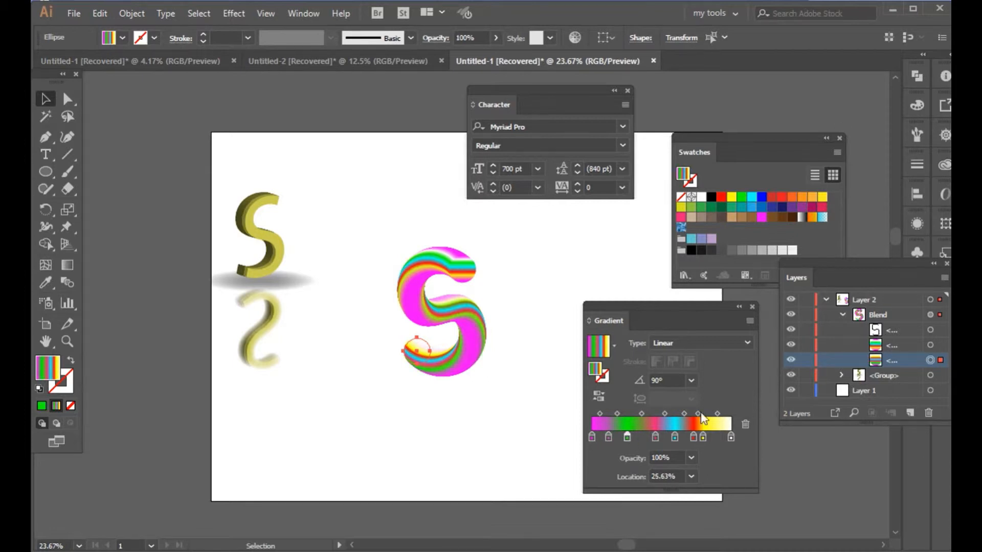
pyautogui.moveTo(704, 436)
pyautogui.mouseDown()
pyautogui.moveTo(722, 434)
pyautogui.moveTo(715, 438)
pyautogui.mouseUp()
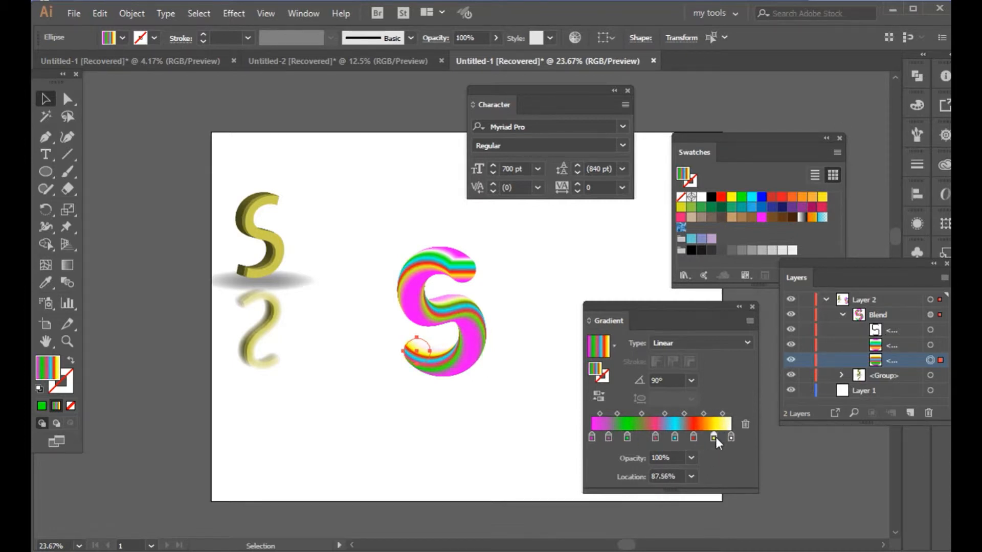
# - Shift the upper-end circle's gradient stops towards the start, with the first magenta at the beginning and white at 79.7%
pyautogui.click(929, 345)
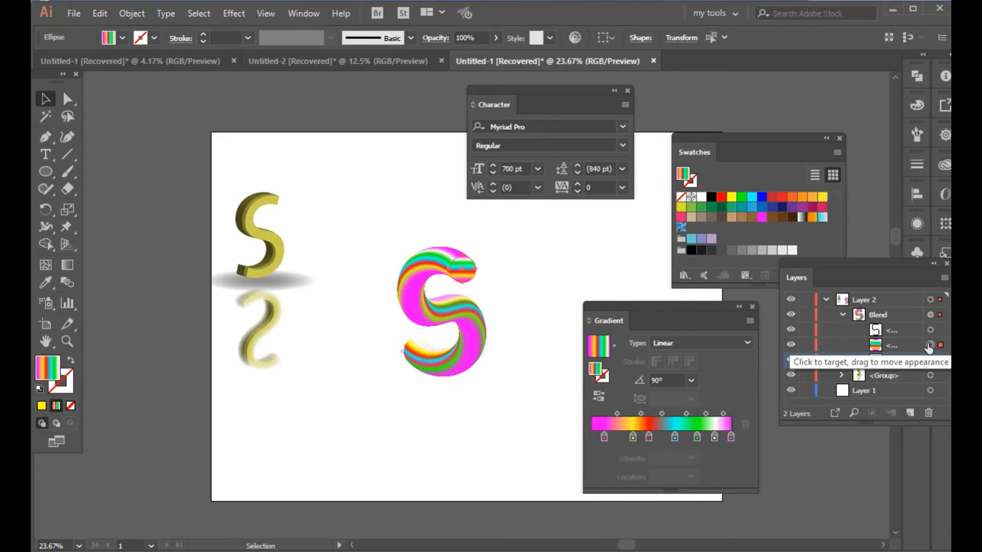
pyautogui.moveTo(603, 437); pyautogui.dragTo(700, 438)
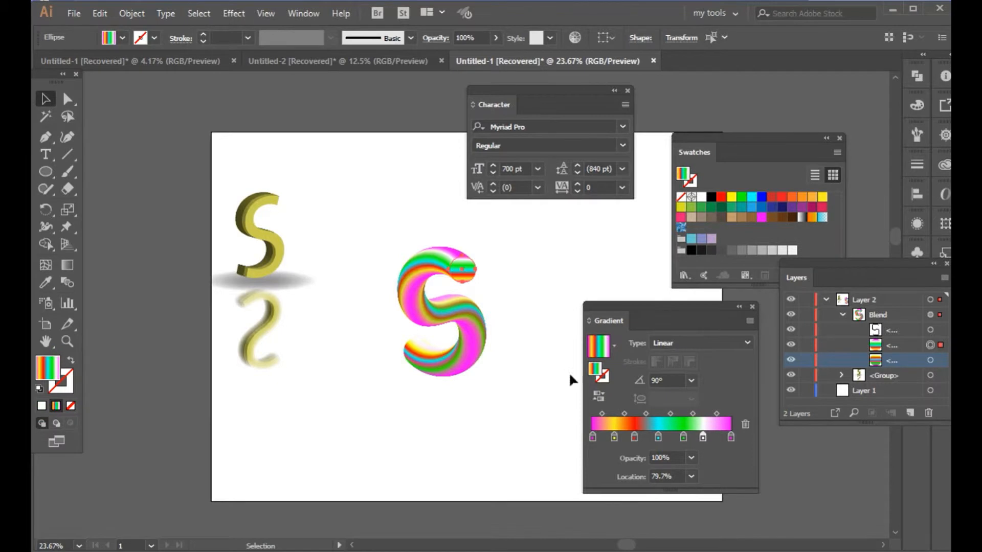
pyautogui.click(519, 327)
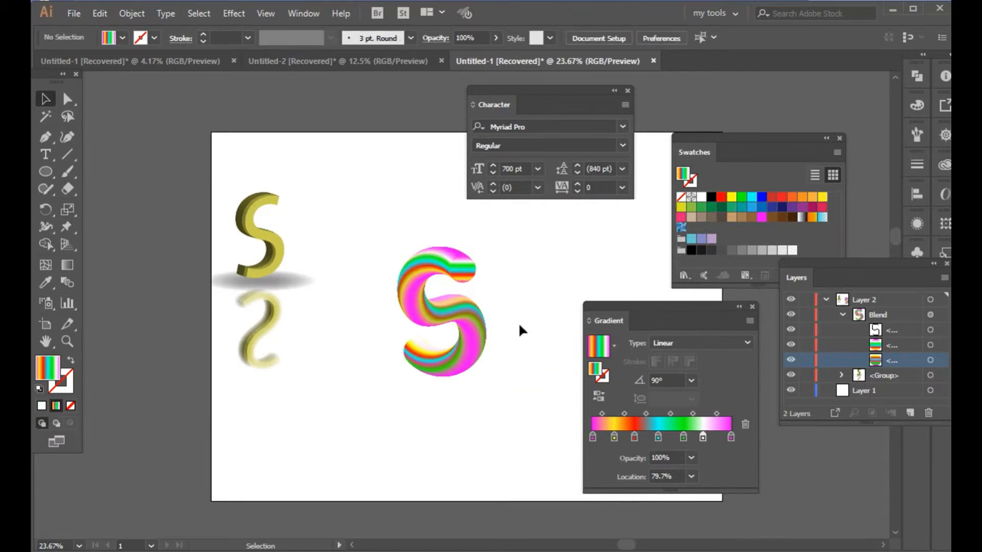
# - Create a copy of the multicoloured S reflected across the horizontal axis and place it directly below the original
pyautogui.rightClick(445, 318)
pyautogui.moveTo(552, 439)
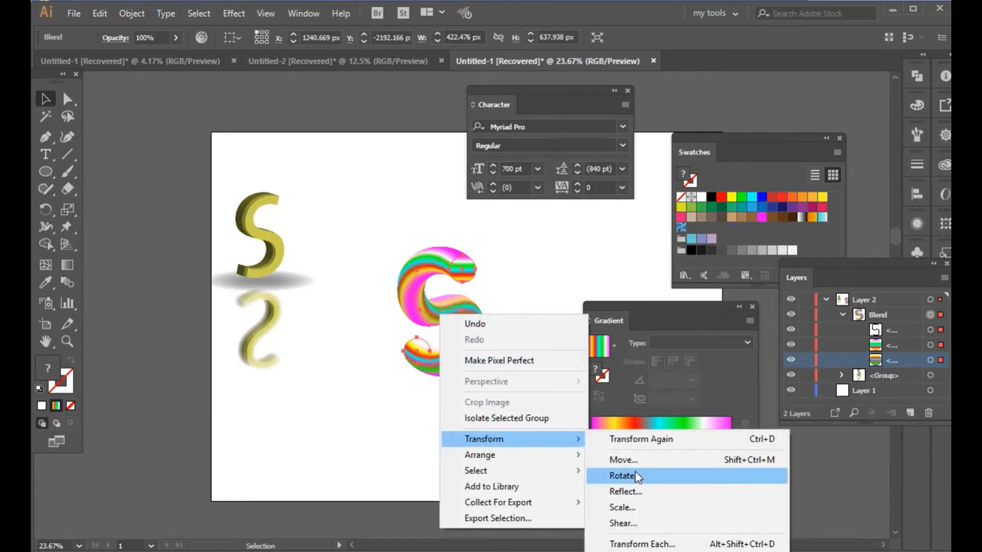
pyautogui.click(634, 492)
pyautogui.click(463, 233)
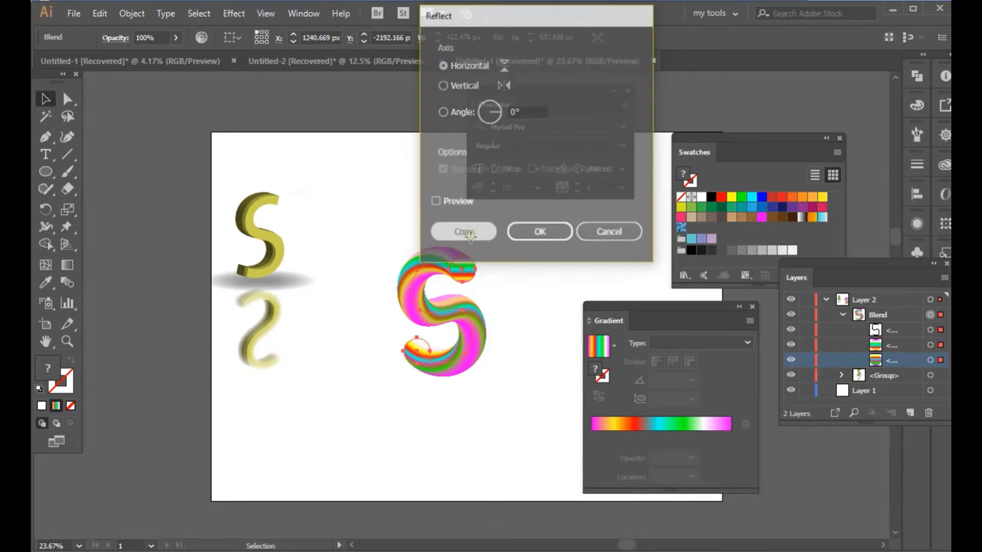
pyautogui.moveTo(460, 290); pyautogui.dragTo(486, 441)
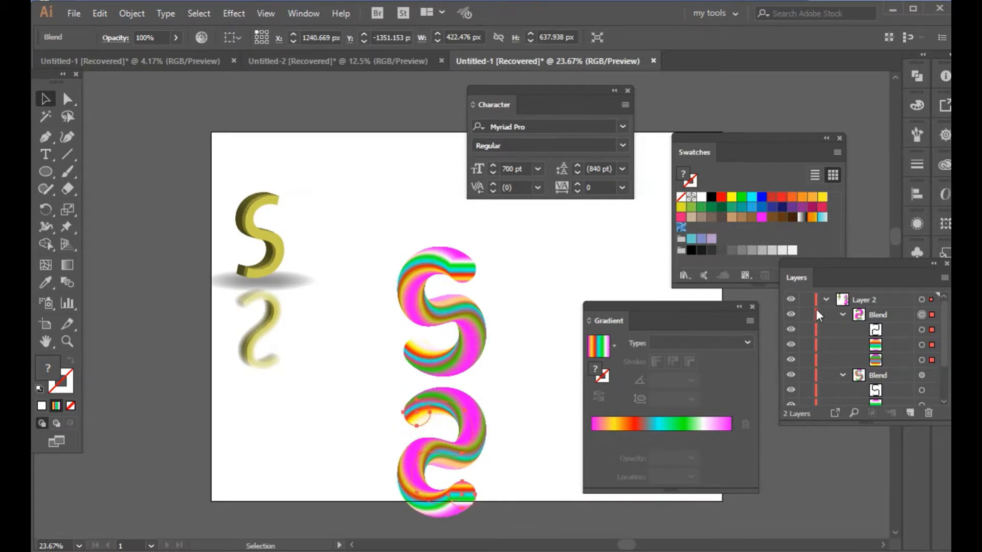
pyautogui.click(47, 173)
pyautogui.moveTo(372, 376); pyautogui.dragTo(449, 452)
pyautogui.hotkey('ctrl', 'z')
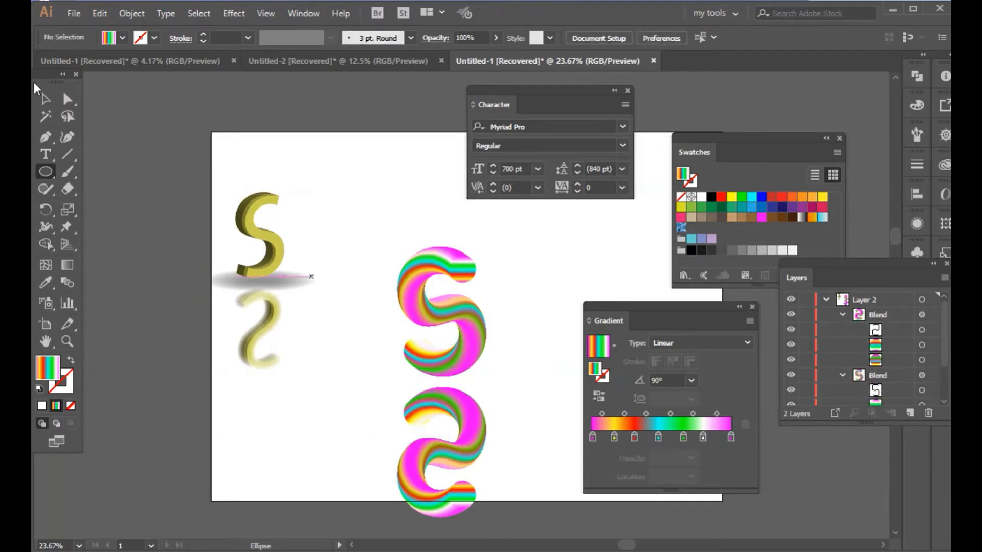
pyautogui.click(45, 99)
# - Add a Feather effect to the reflected multicoloured S with its preview switched on
pyautogui.click(476, 443)
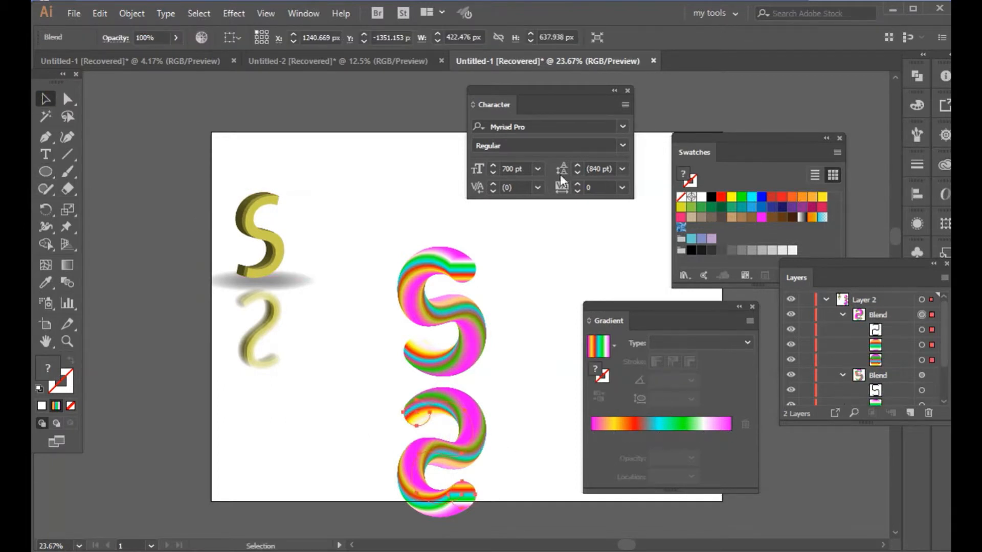
pyautogui.click(917, 223)
pyautogui.click(781, 313)
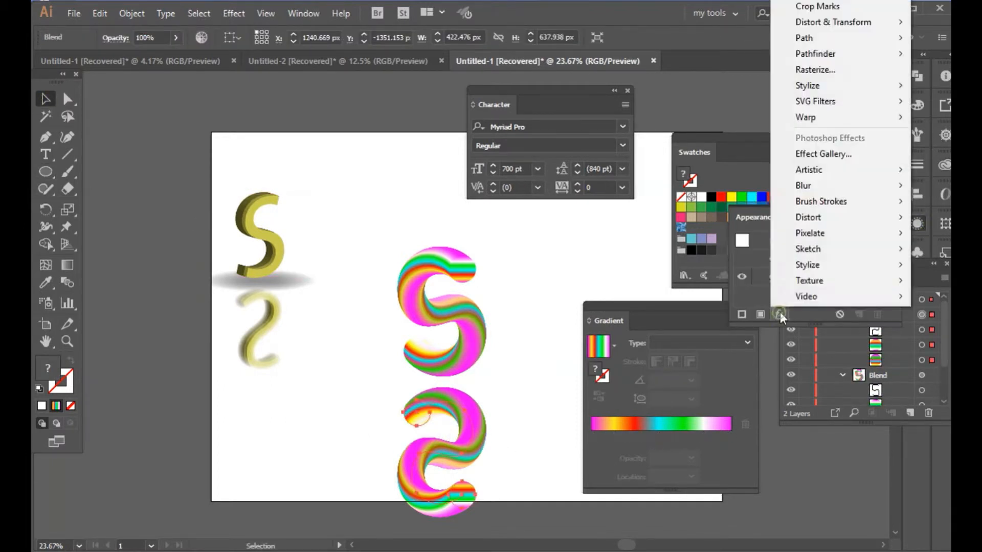
pyautogui.moveTo(821, 265)
pyautogui.moveTo(835, 86)
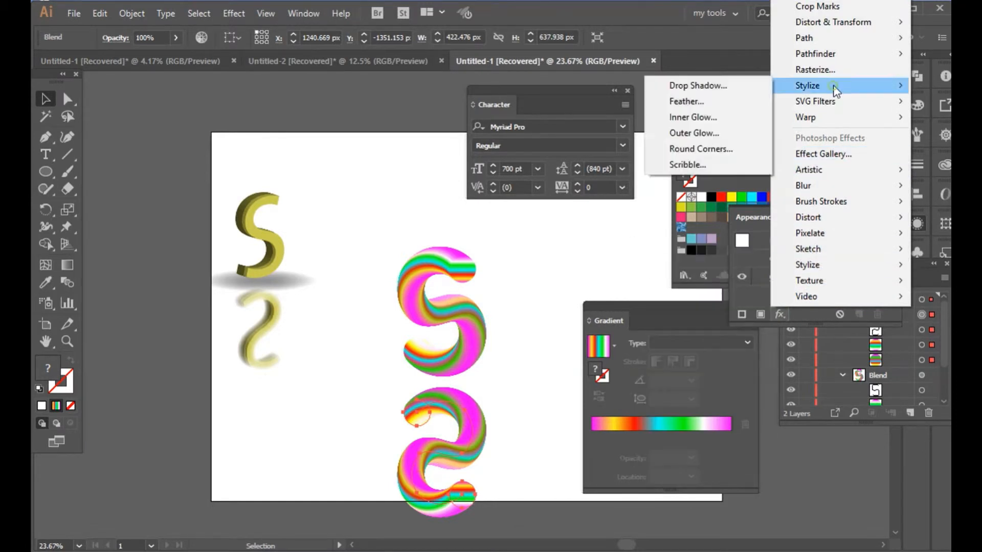
pyautogui.click(688, 98)
pyautogui.click(705, 293)
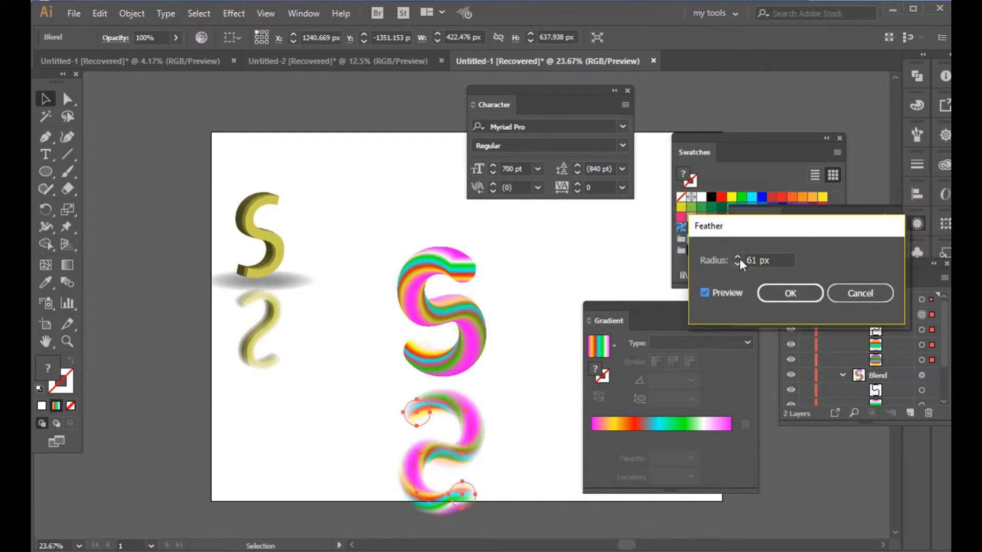
# - Raise the reflected S's Feather radius gradually to 104 px to try a stronger fade
pyautogui.click(774, 261)
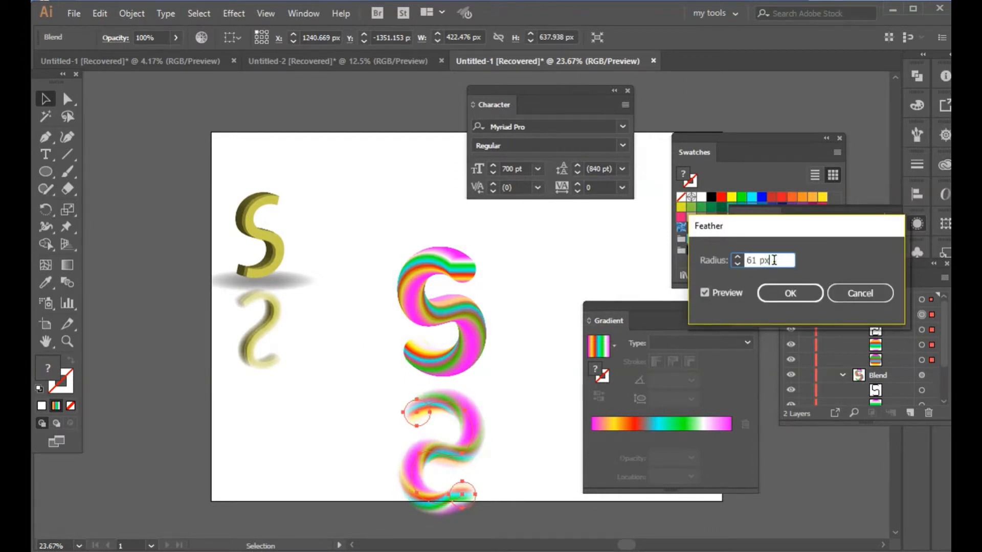
pyautogui.press('Up')
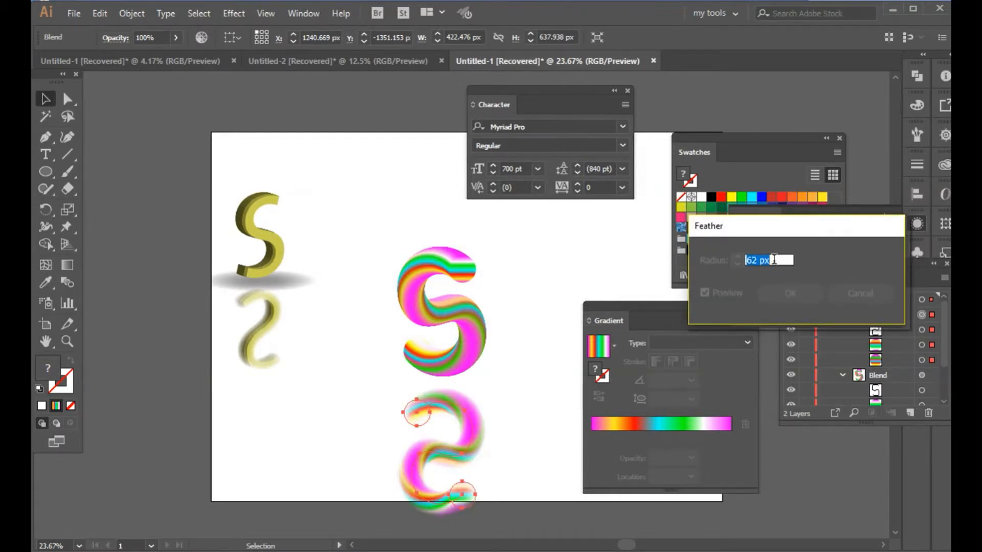
pyautogui.write('79 px')
pyautogui.press('Up')
pyautogui.press('Up')
pyautogui.press('Up')
pyautogui.press('Up')
pyautogui.press('Up')
pyautogui.press('Up')
pyautogui.press('Up')
pyautogui.press('Up')
pyautogui.press('Up')
pyautogui.press('Up')
pyautogui.press('Up')
pyautogui.press('Up')
pyautogui.press('Up')
pyautogui.press('Up')
pyautogui.press('Up')
pyautogui.press('Up')
pyautogui.press('Up')
pyautogui.press('Up')
pyautogui.press('Up')
pyautogui.press('Up')
pyautogui.press('Up')
pyautogui.press('Up')
pyautogui.press('Up')
pyautogui.press('Up')
pyautogui.press('Up')
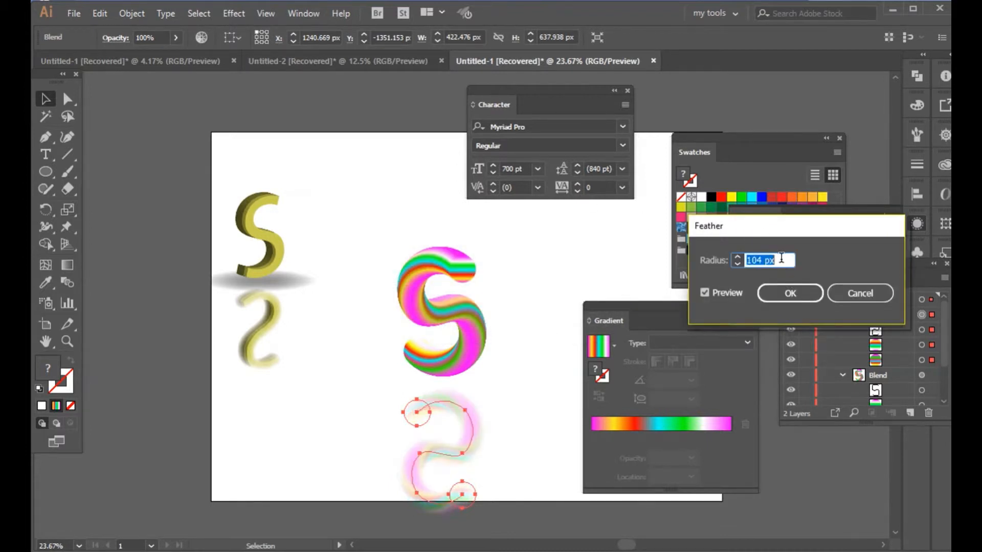
# - Lower the reflected S's Feather radius to 68 px and apply the effect
pyautogui.press('Down')
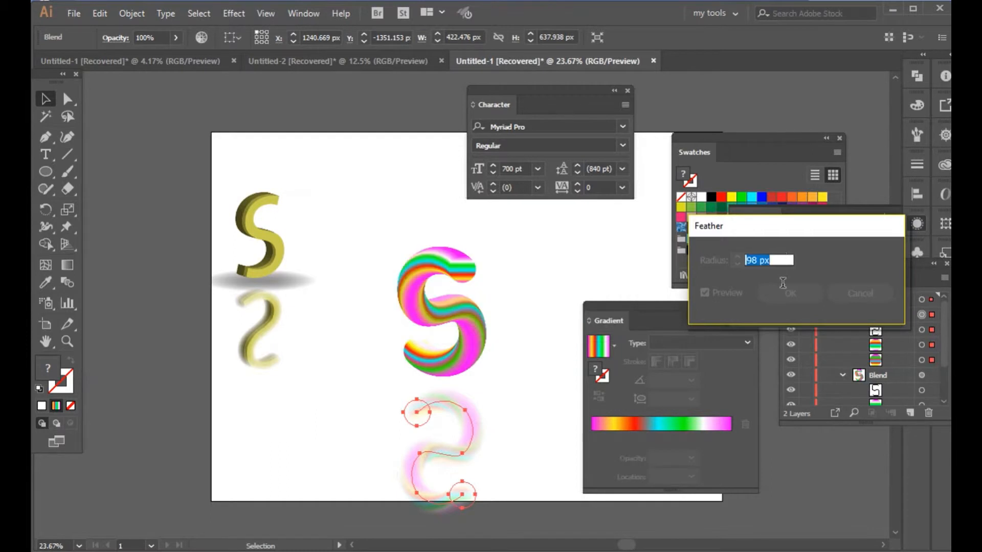
pyautogui.write('88')
pyautogui.press('Tab')
pyautogui.write('85')
pyautogui.press('Tab')
pyautogui.write('82')
pyautogui.press('Tab')
pyautogui.write('68')
pyautogui.press('Tab')
pyautogui.click(791, 293)
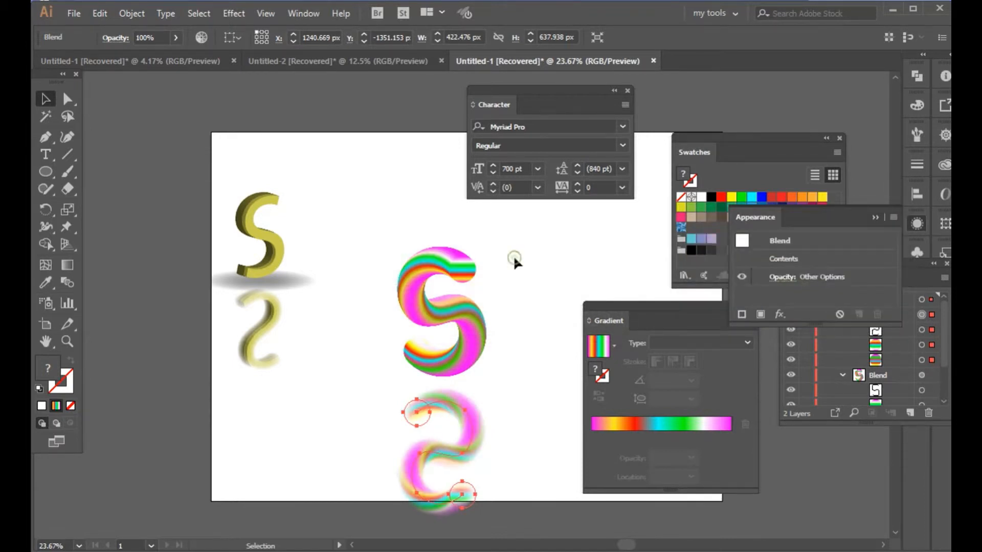
# - Ungroup the golden S artwork and copy its shadow ellipse between the multicoloured S and its reflection
pyautogui.click(509, 282)
pyautogui.moveTo(270, 284); pyautogui.dragTo(470, 397)
pyautogui.rightClick(276, 260)
pyautogui.click(319, 379)
pyautogui.click(297, 267)
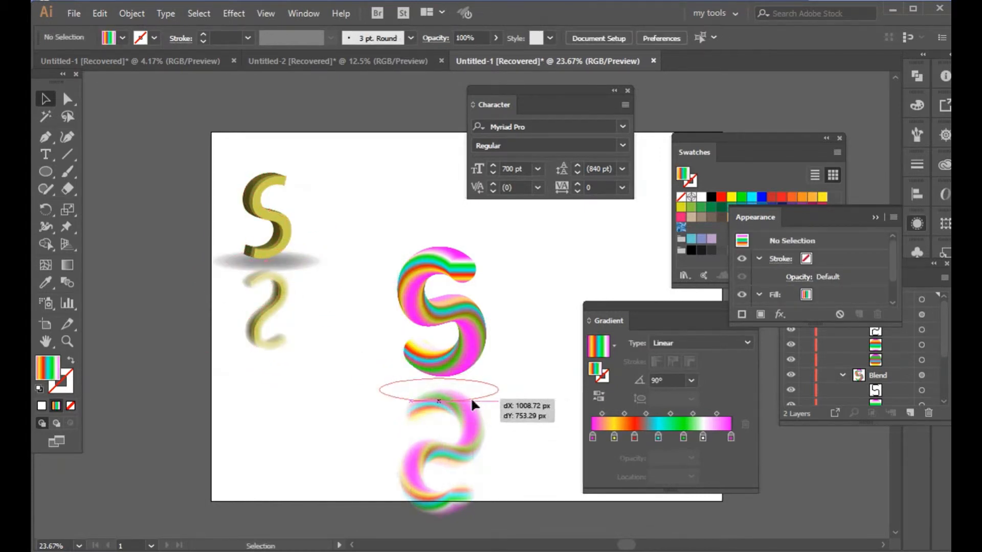
pyautogui.click(535, 297)
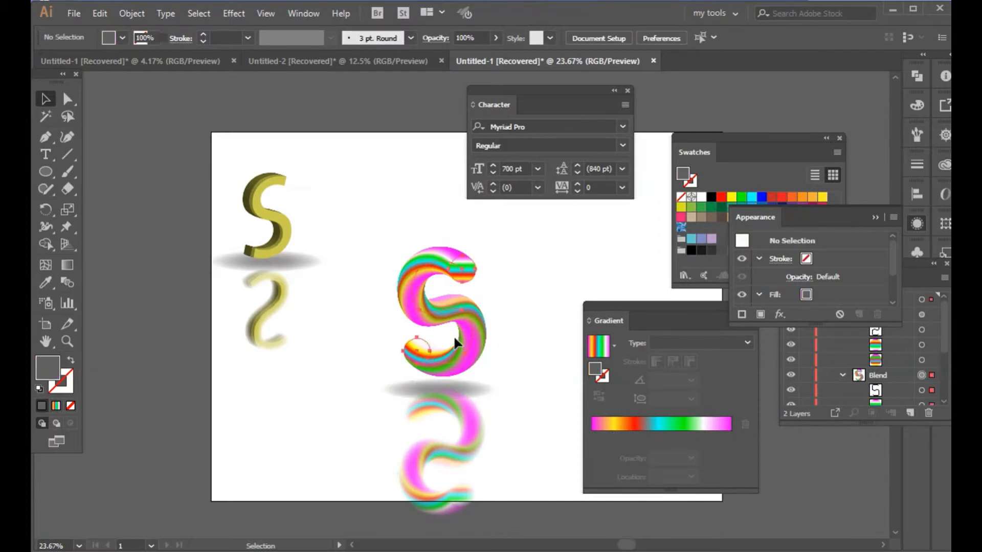
# - Bring the upright multicoloured S to the front, above the shadow ellipse
pyautogui.rightClick(453, 336)
pyautogui.moveTo(521, 485)
pyautogui.click(657, 494)
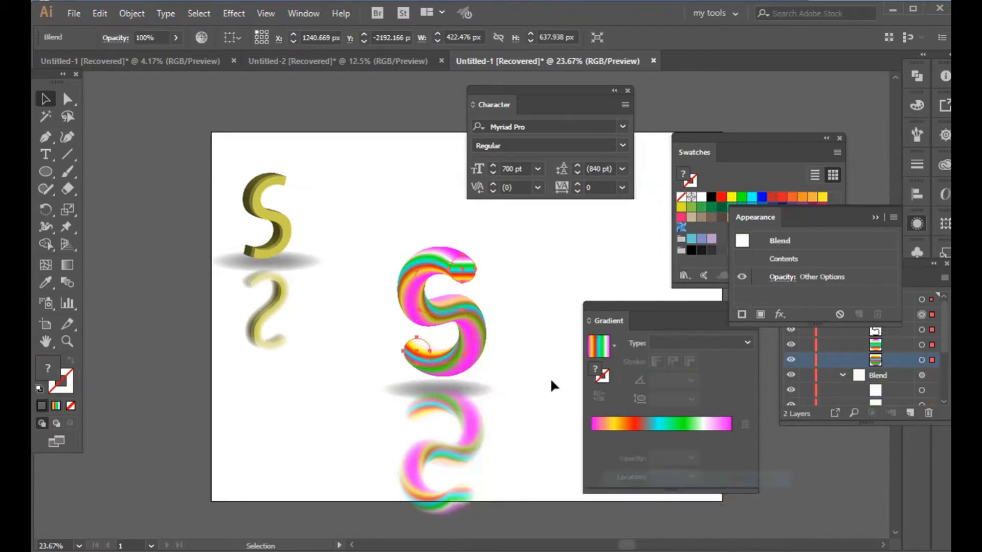
# - Nudge the feathered reflection slightly downward, then centre the multicoloured S, shadow and reflection horizontally on each other
pyautogui.click(483, 378)
pyautogui.moveTo(480, 424)
pyautogui.mouseDown()
pyautogui.moveTo(468, 435)
pyautogui.moveTo(395, 353)
pyautogui.moveTo(456, 428)
pyautogui.moveTo(475, 428)
pyautogui.mouseUp()
pyautogui.moveTo(364, 274); pyautogui.dragTo(494, 429)
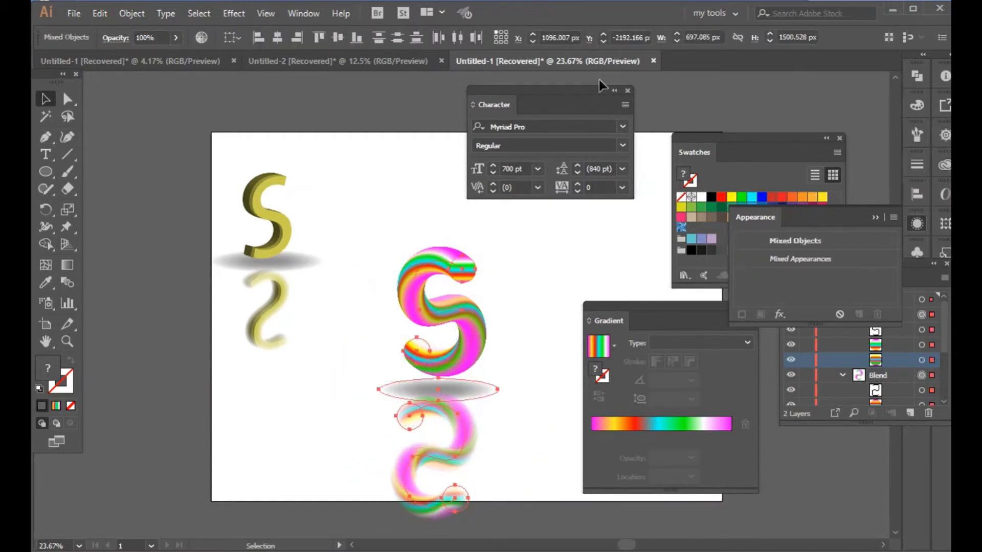
pyautogui.click(277, 38)
# - Group the multicoloured S with its shadow and reflection, move the group up beside the golden S, and clear the floating palettes off the artboard
pyautogui.rightClick(456, 313)
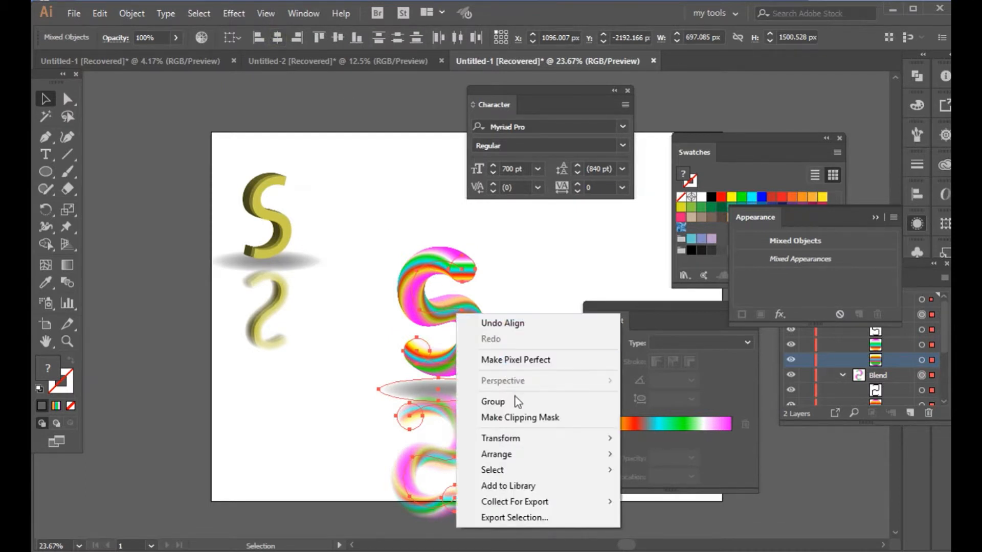
pyautogui.press('Escape')
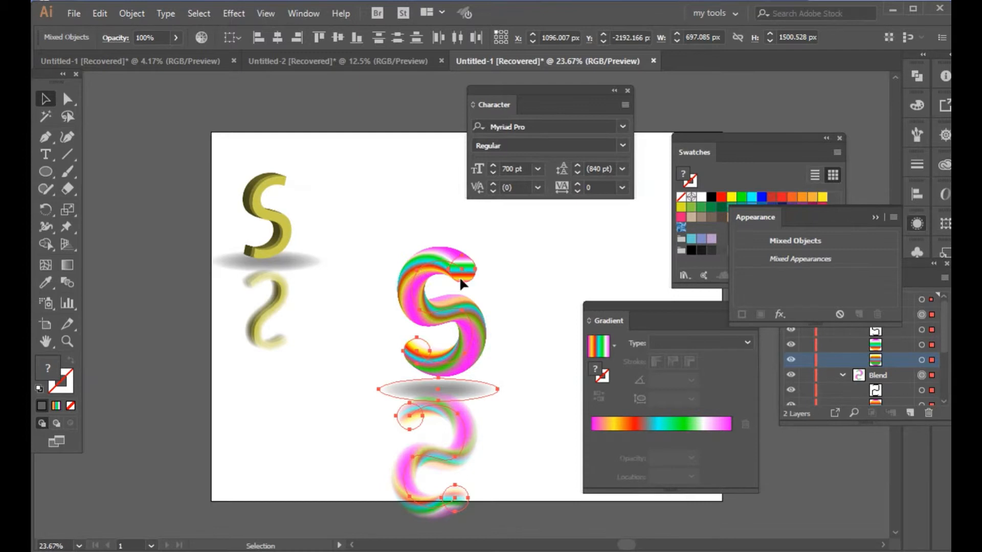
pyautogui.moveTo(452, 344); pyautogui.dragTo(411, 228)
pyautogui.moveTo(608, 105); pyautogui.dragTo(816, 61)
pyautogui.moveTo(687, 322); pyautogui.dragTo(802, 322)
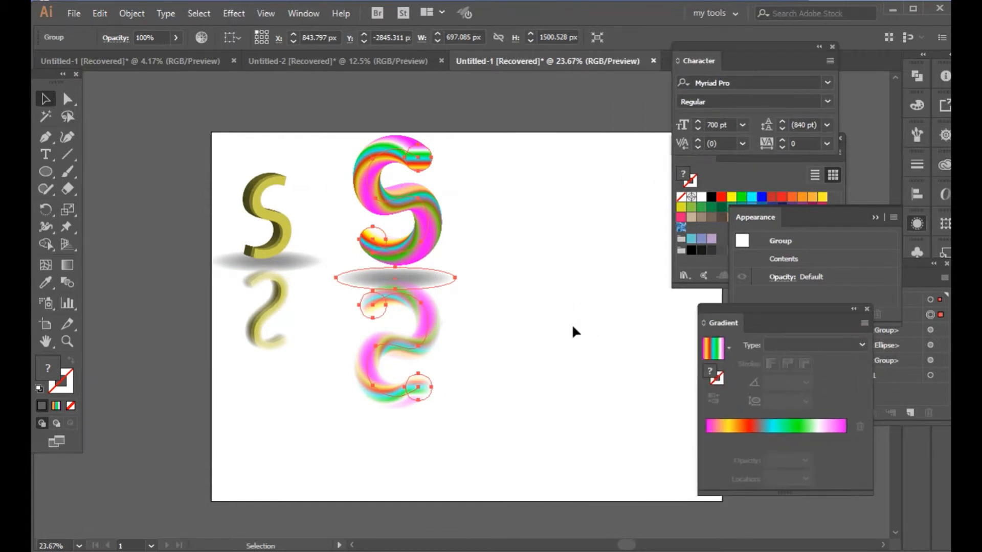
pyautogui.click(571, 324)
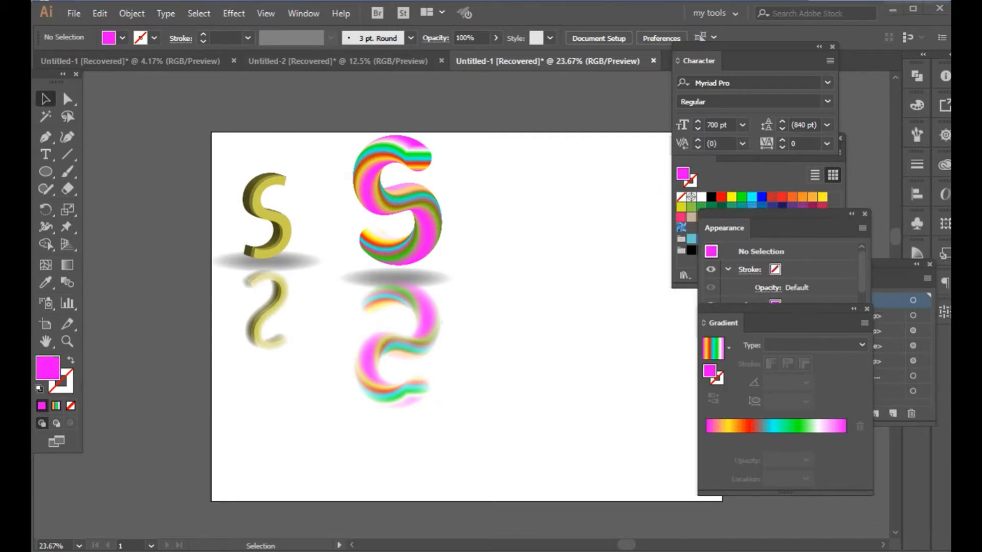
# - Draw a small circle in the empty area beside the multicoloured S and fill it with light orange
pyautogui.click(45, 172)
pyautogui.moveTo(527, 215); pyautogui.dragTo(558, 248)
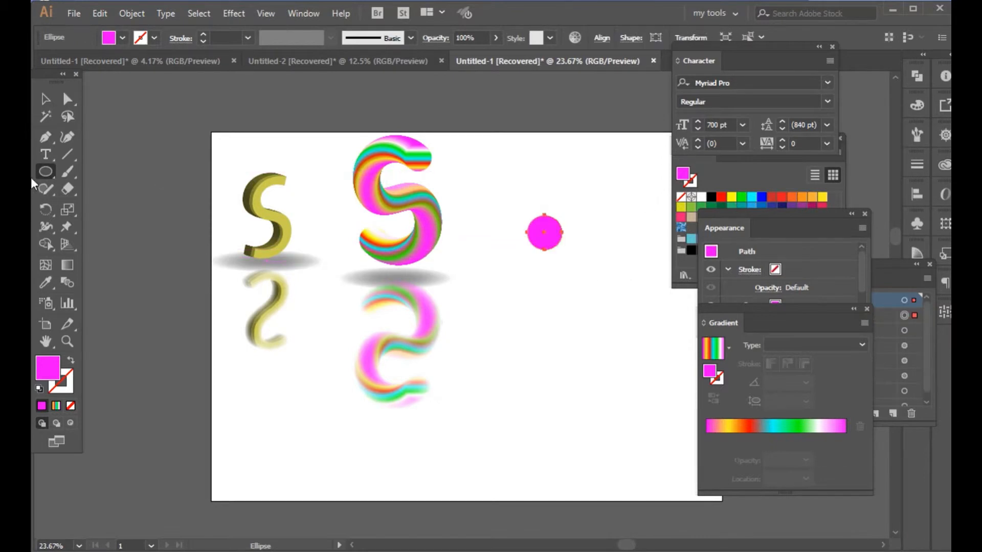
pyautogui.press('v')
pyautogui.click(812, 197)
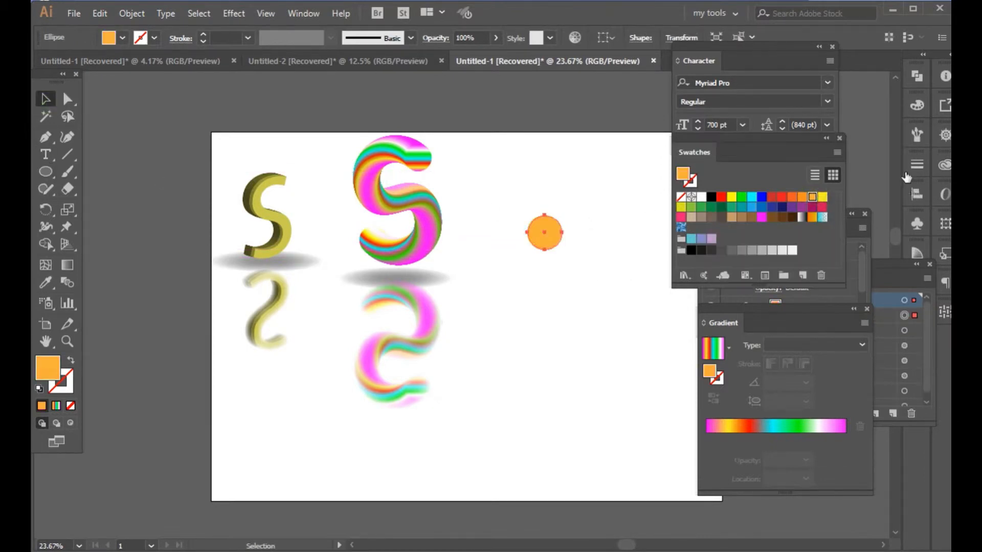
# - Apply a Roughen effect to the orange circle with relative size 7%, detail 21/in and corner points
pyautogui.click(852, 226)
pyautogui.click(749, 325)
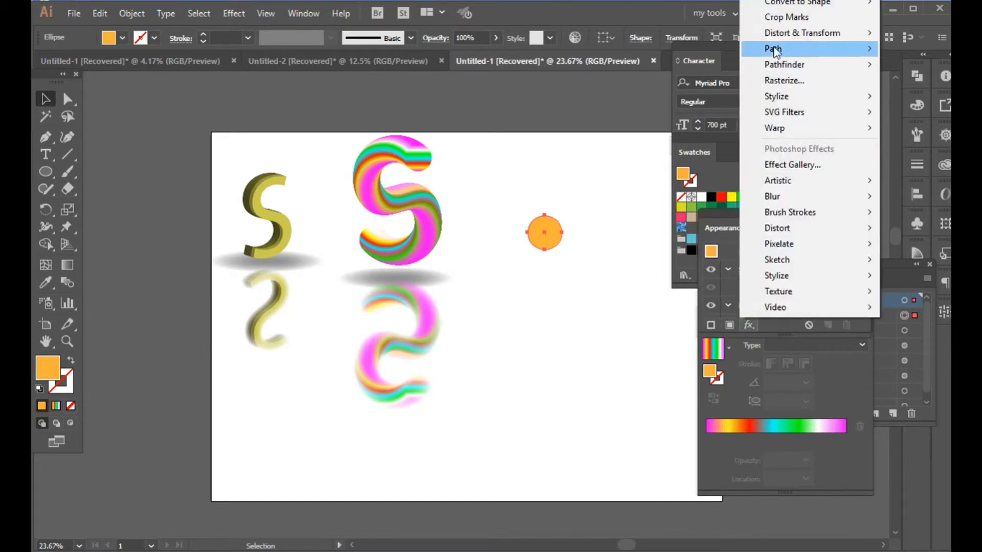
pyautogui.moveTo(778, 34)
pyautogui.click(676, 68)
pyautogui.click(688, 188)
pyautogui.moveTo(749, 53); pyautogui.dragTo(719, 56)
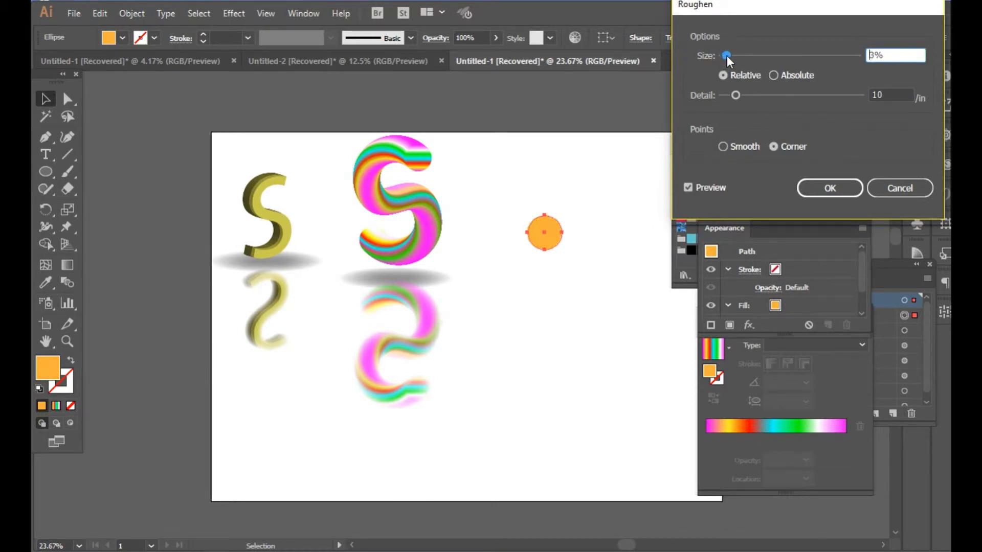
pyautogui.moveTo(736, 96); pyautogui.dragTo(750, 95)
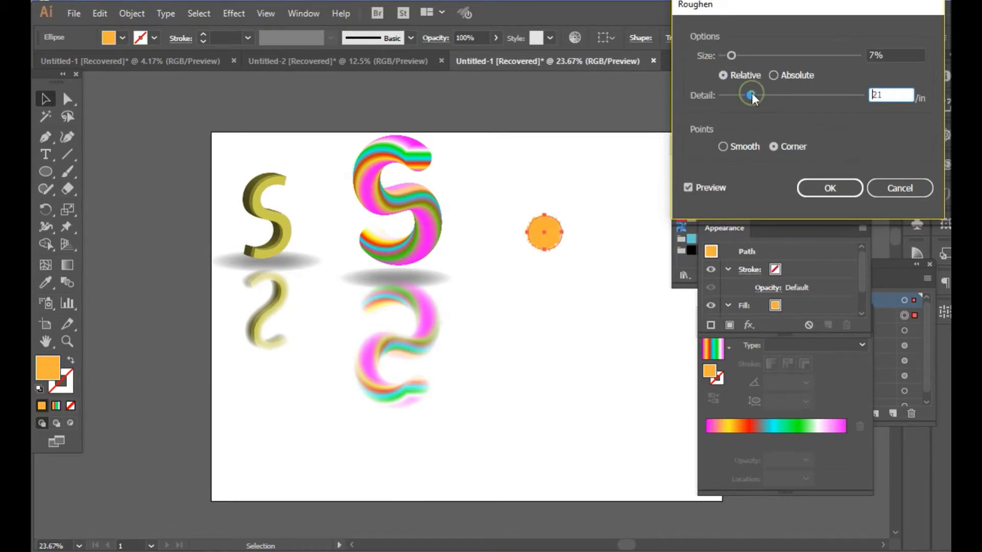
pyautogui.click(828, 188)
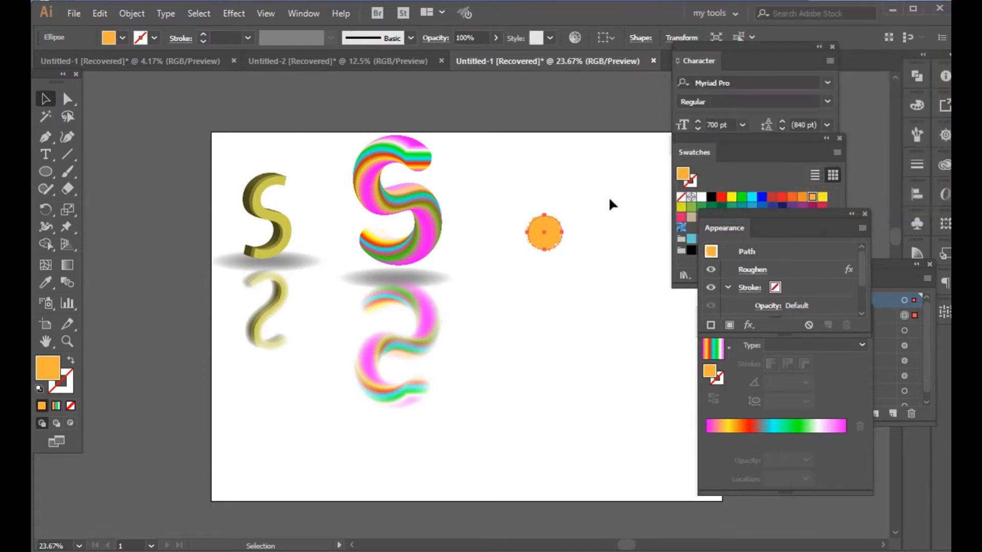
# - Copy the roughened orange circle straight below the original and blend the two circles
pyautogui.moveTo(558, 234); pyautogui.dragTo(578, 430)
pyautogui.click(65, 282)
pyautogui.click(45, 98)
pyautogui.hotkey('ctrl', 'z')
pyautogui.moveTo(526, 156); pyautogui.dragTo(561, 383)
pyautogui.click(66, 282)
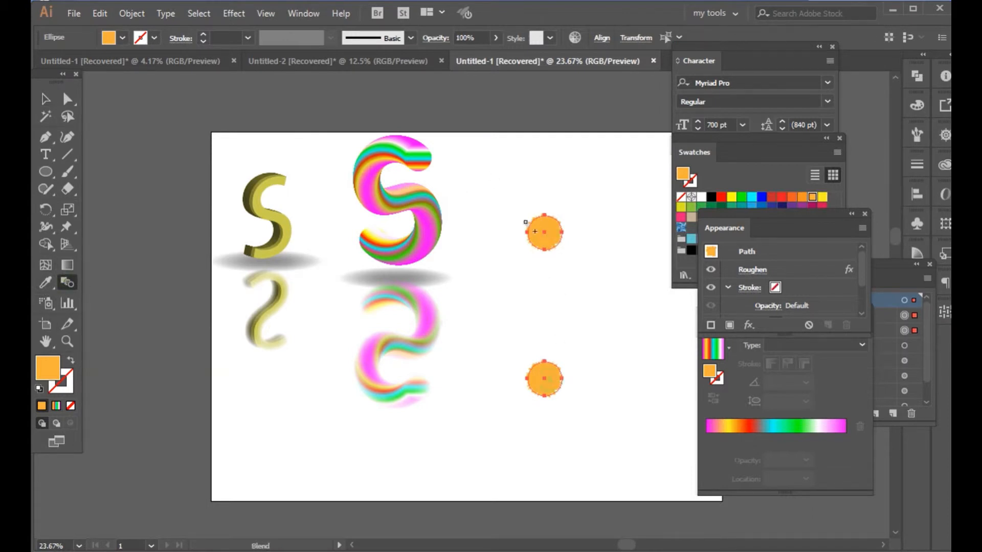
pyautogui.hotkey('ctrl', 'alt', 'b')
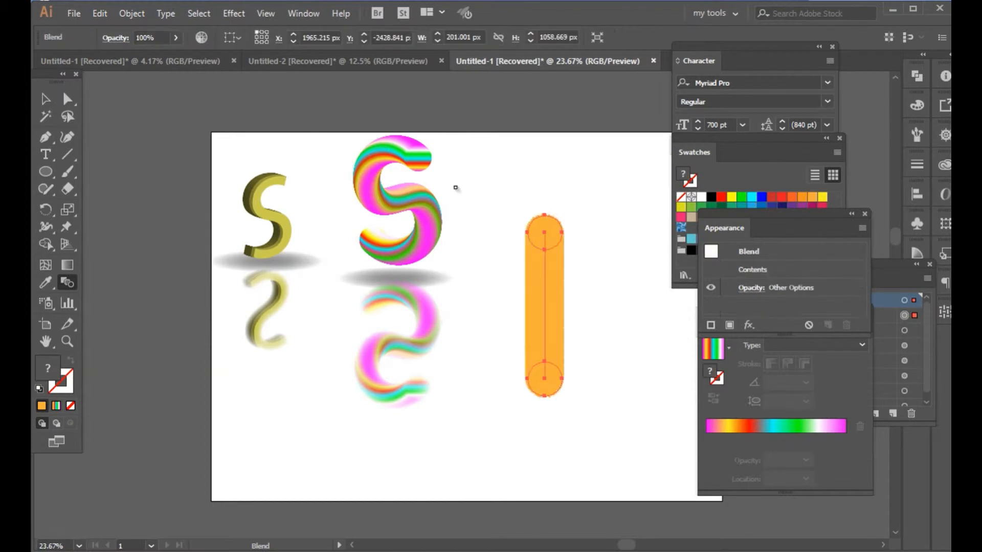
# - Try a Roughen effect on the vertical blend of the two orange circles
pyautogui.click(58, 99)
pyautogui.click(749, 325)
pyautogui.moveTo(798, 32)
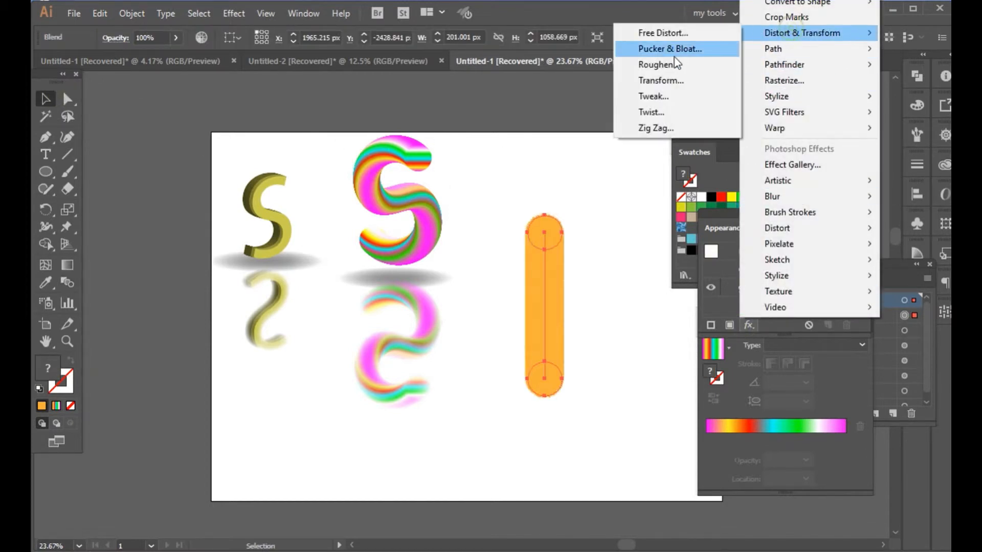
pyautogui.click(677, 62)
pyautogui.click(689, 188)
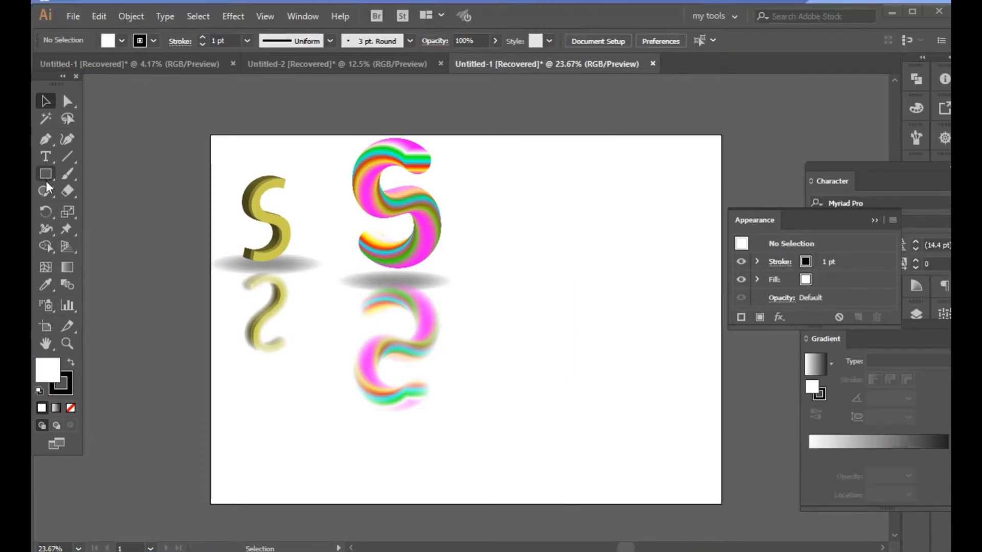
# - Draw a small circle beside the multicoloured S and apply a Roughen effect with relative size and corner points
pyautogui.moveTo(45, 173); pyautogui.dragTo(104, 205)
pyautogui.moveTo(508, 215)
pyautogui.mouseDown()
pyautogui.moveTo(541, 263)
pyautogui.moveTo(545, 254)
pyautogui.mouseUp()
pyautogui.click(778, 317)
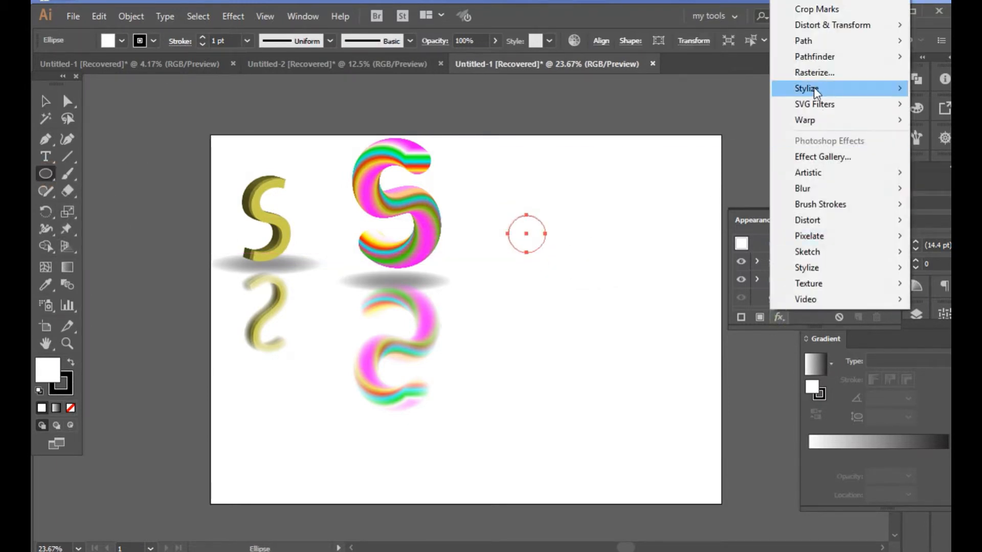
pyautogui.moveTo(830, 28)
pyautogui.click(704, 58)
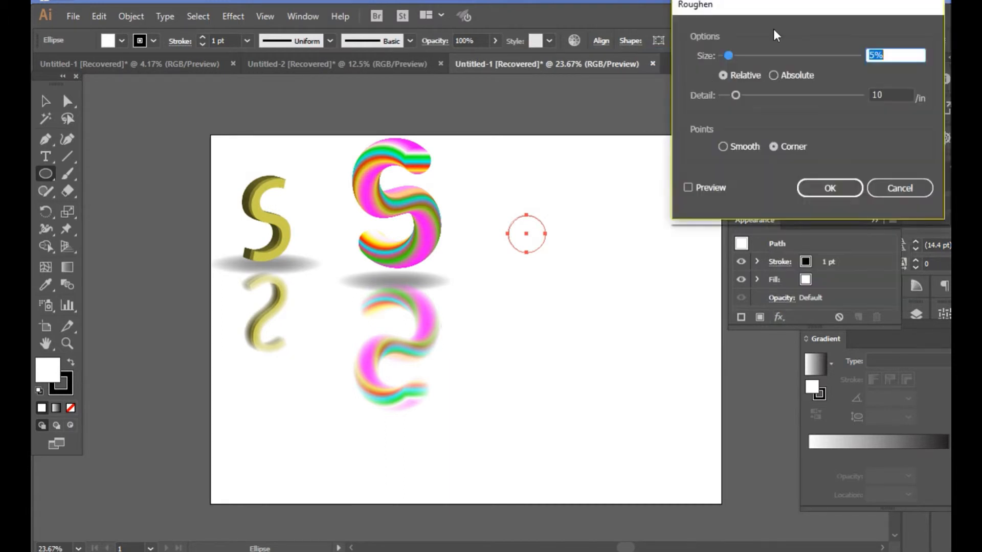
pyautogui.click(688, 188)
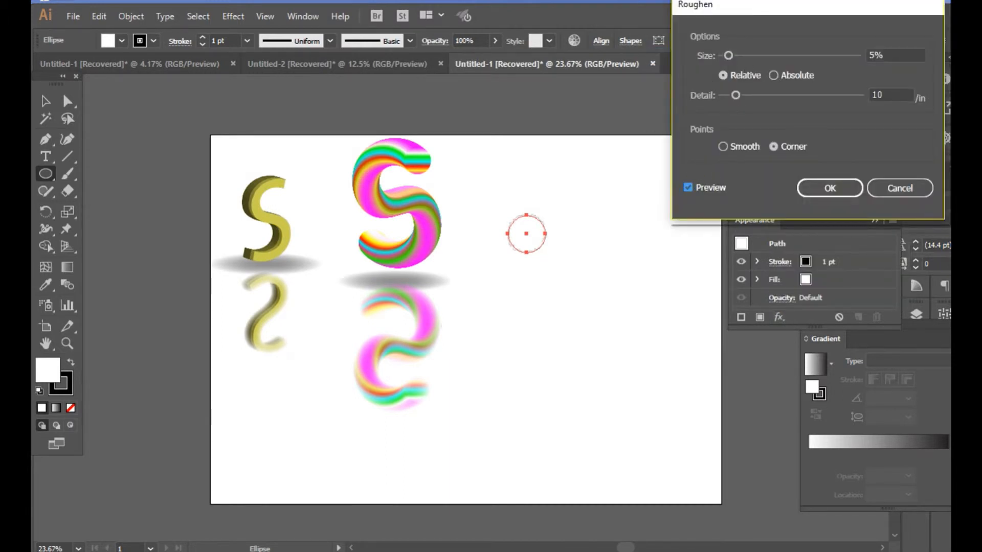
pyautogui.click(745, 95)
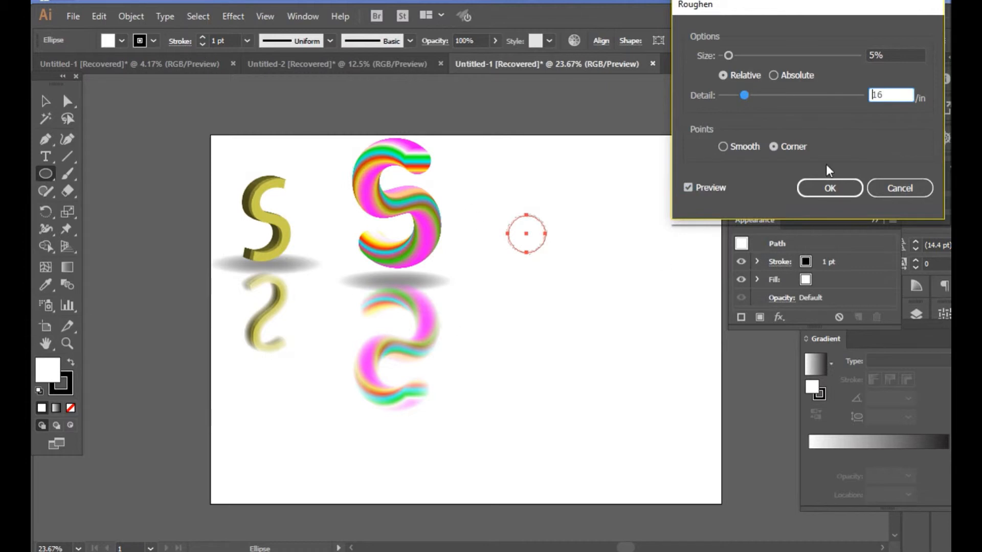
pyautogui.click(737, 54)
pyautogui.click(751, 95)
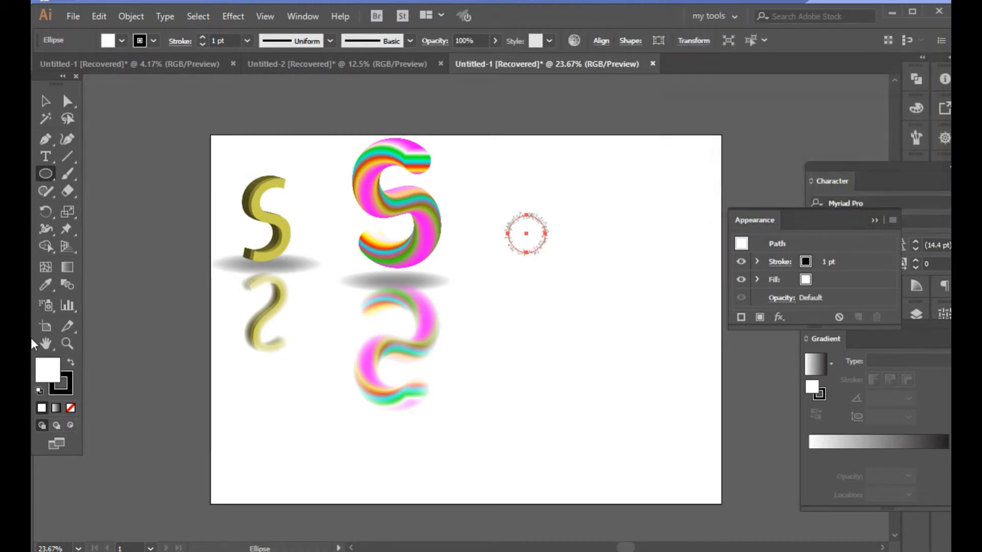
pyautogui.click(829, 189)
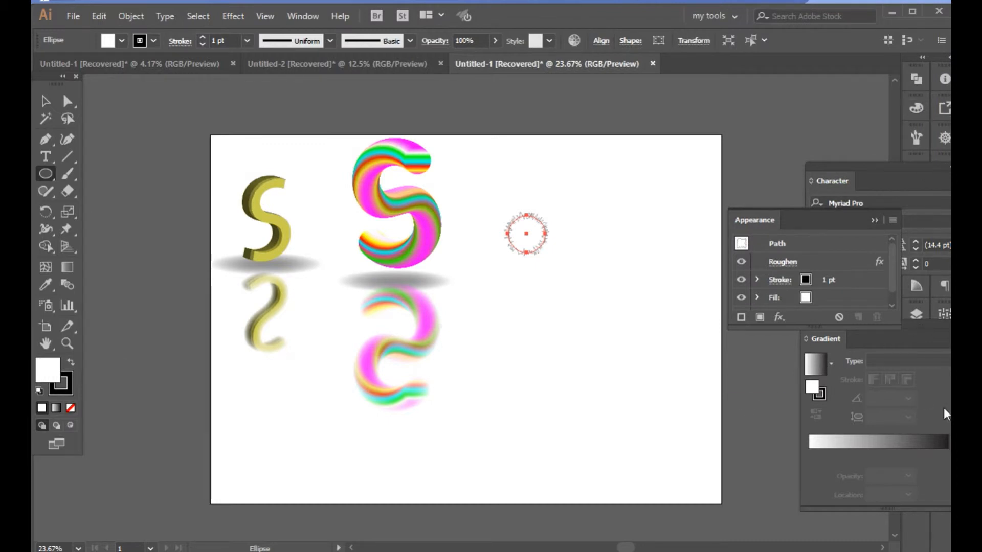
# - Move the floating palettes into reach and fill the roughened circle with orange from the swatches
pyautogui.moveTo(832, 181); pyautogui.dragTo(642, 62)
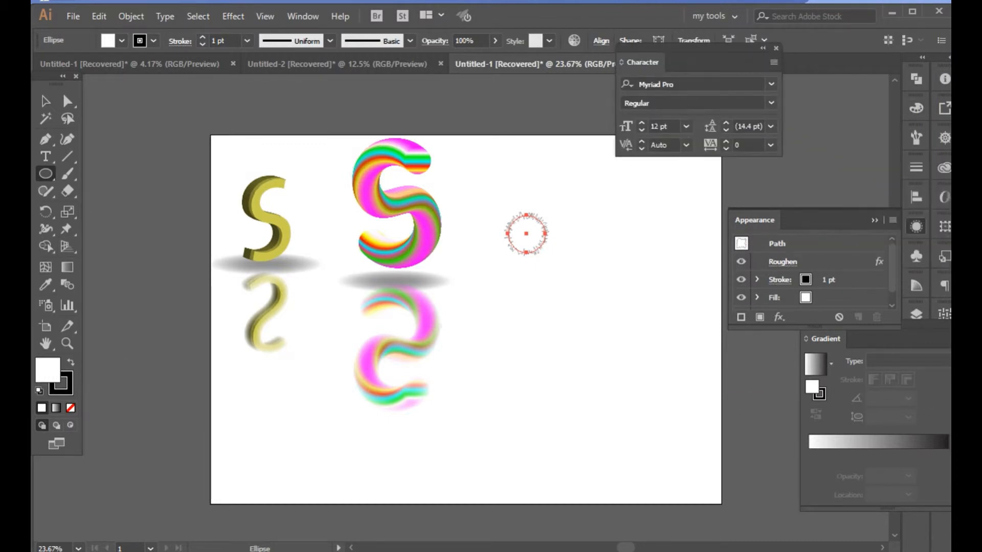
pyautogui.moveTo(917, 338); pyautogui.dragTo(845, 336)
pyautogui.click(936, 346)
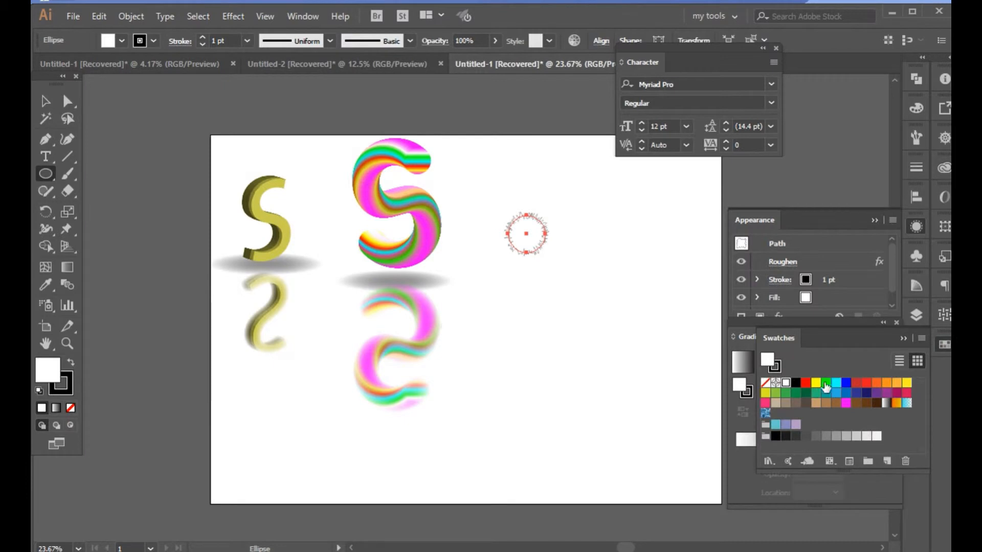
pyautogui.click(876, 383)
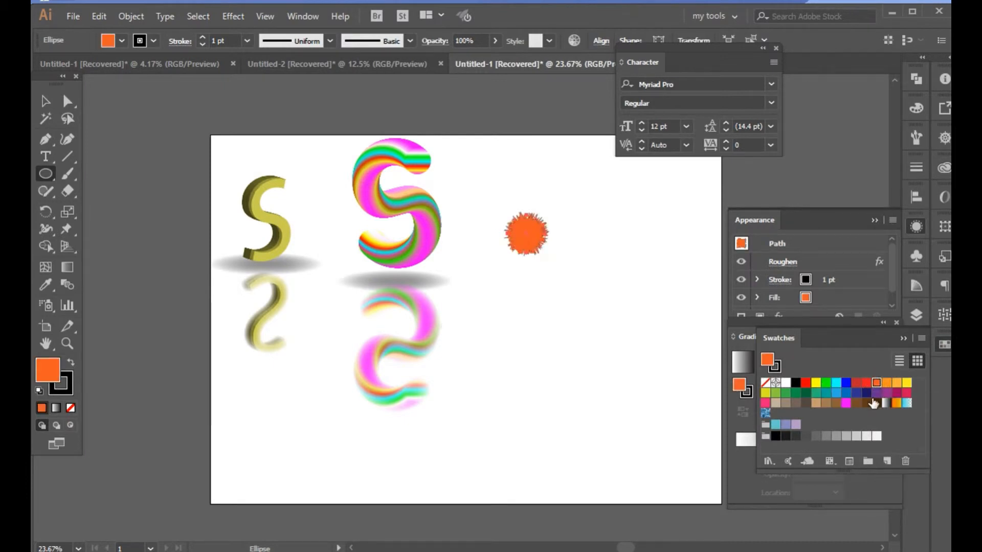
pyautogui.click(890, 384)
pyautogui.click(598, 287)
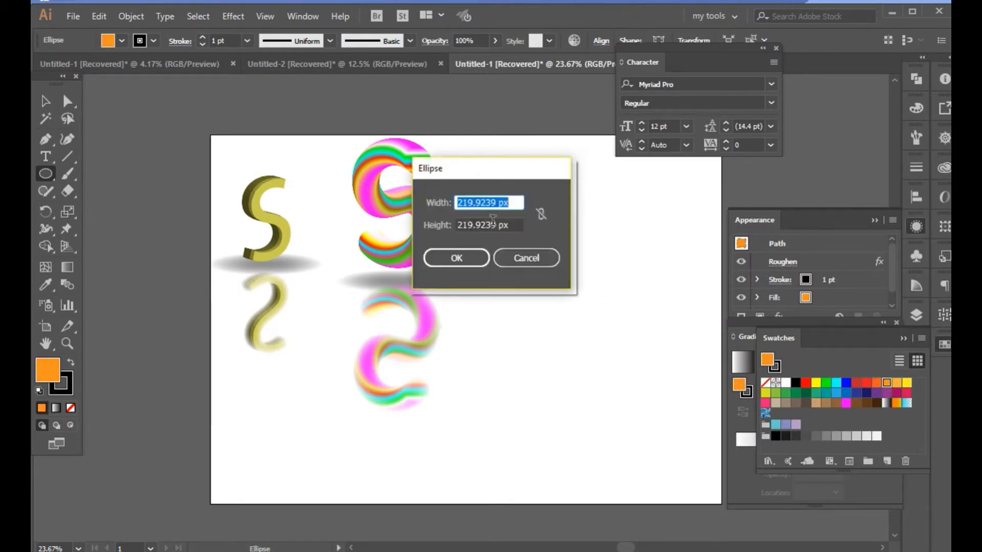
pyautogui.click(527, 258)
# - Duplicate the orange roughened circle straight below itself and blend the original with the copy
pyautogui.press('v')
pyautogui.click(537, 258)
pyautogui.moveTo(535, 256); pyautogui.dragTo(527, 398)
pyautogui.click(67, 284)
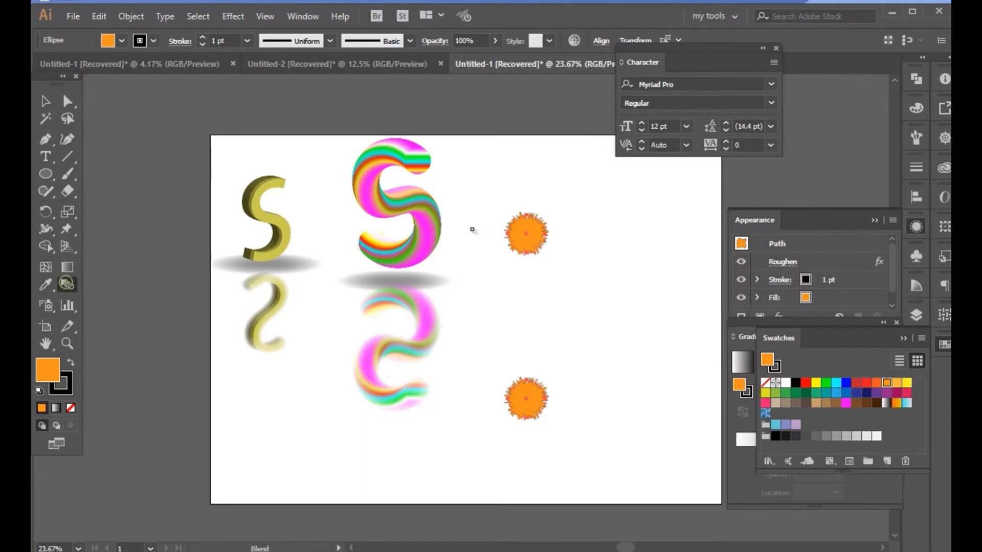
pyautogui.click(533, 384)
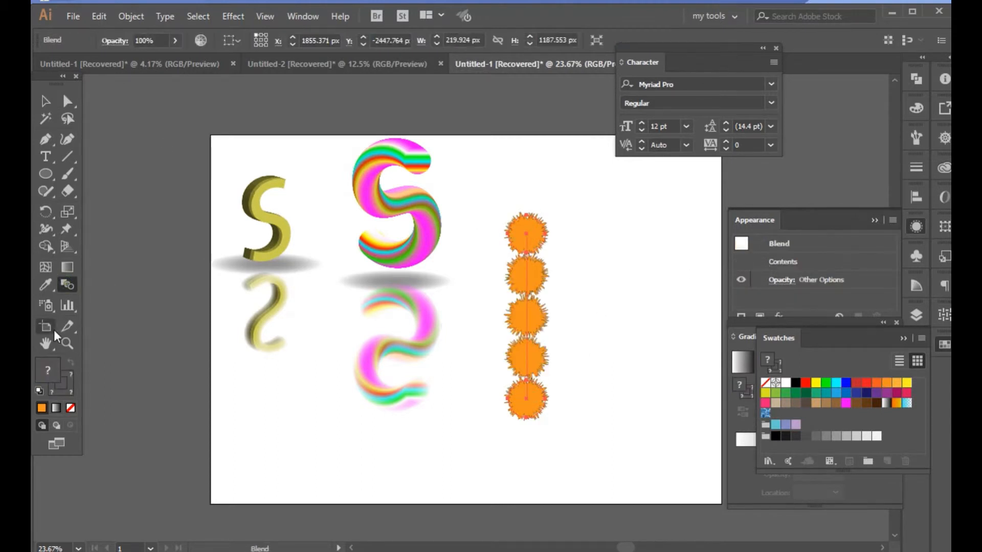
# - Change the blend's spacing to Specified Steps so the spiky circles merge into a dense column
pyautogui.doubleClick(67, 286)
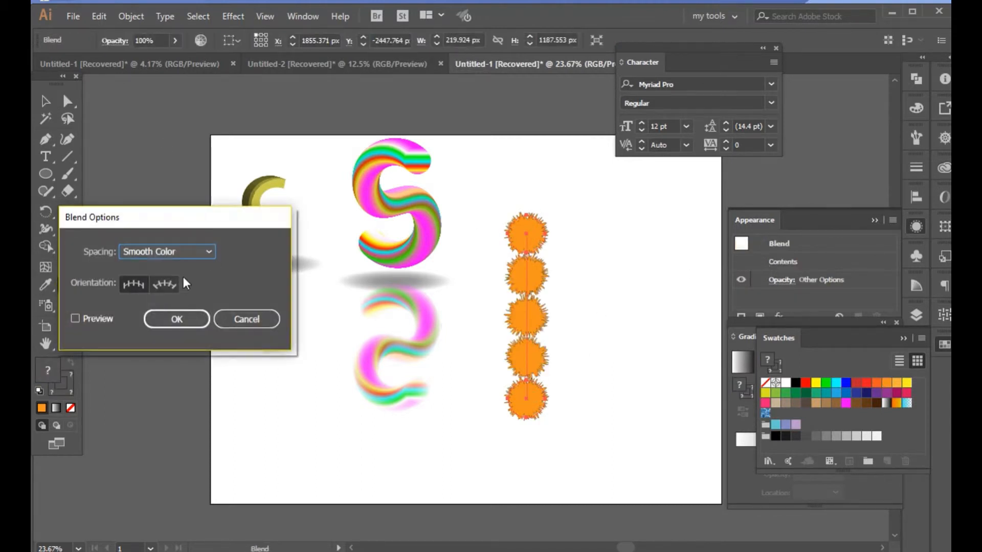
pyautogui.click(209, 252)
pyautogui.click(154, 271)
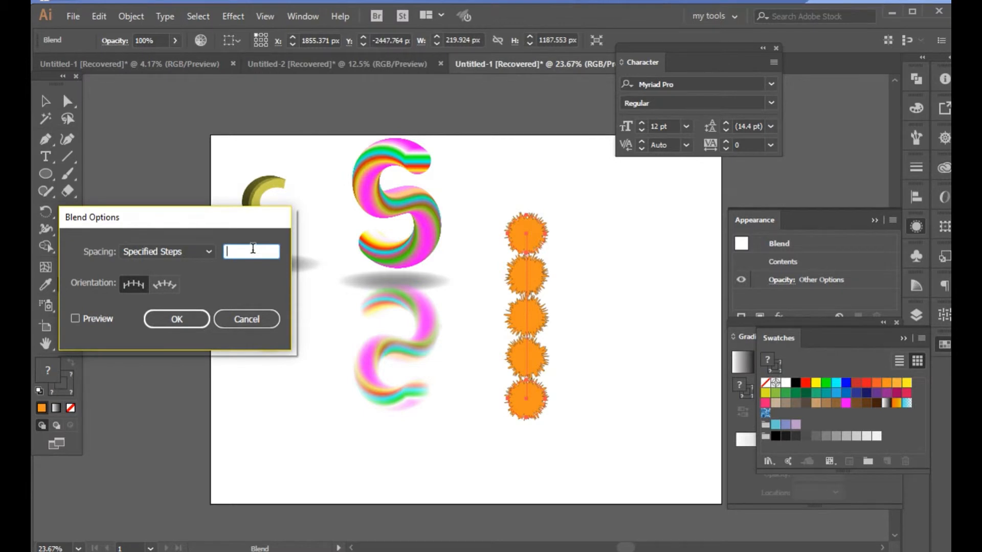
pyautogui.press('Return')
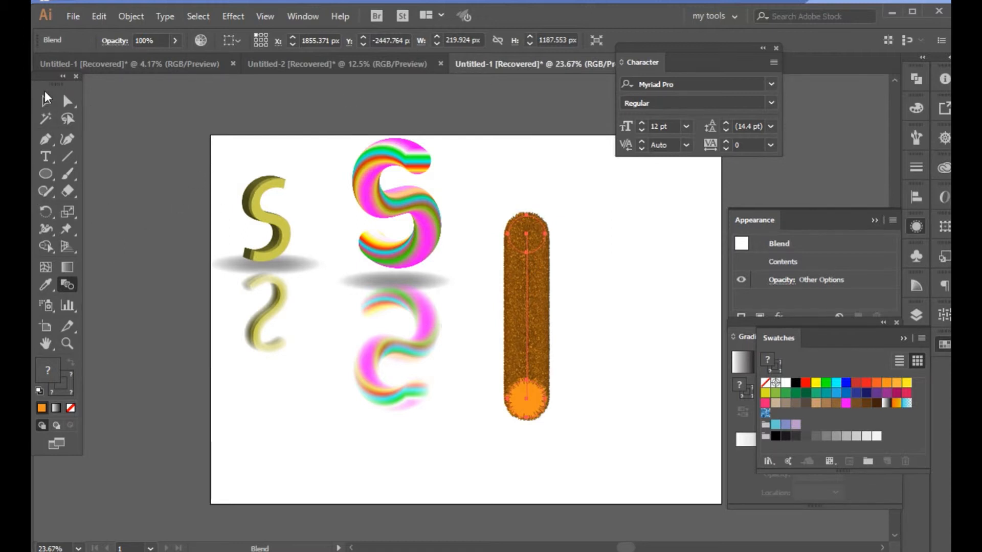
# - Draw an open S-shaped path with the Curvature tool in the empty area beside the blended column
pyautogui.click(47, 139)
pyautogui.click(686, 275)
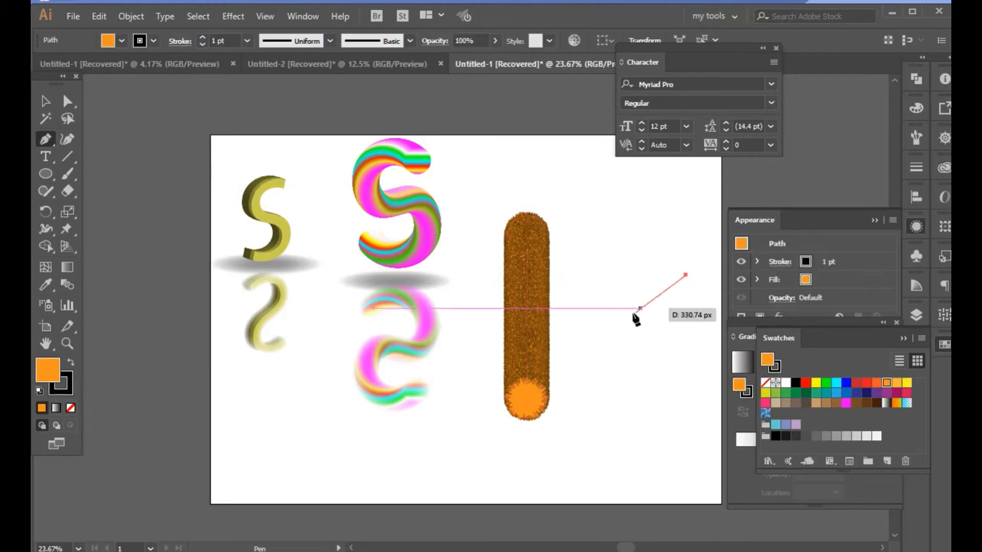
pyautogui.hotkey('shift', '`')
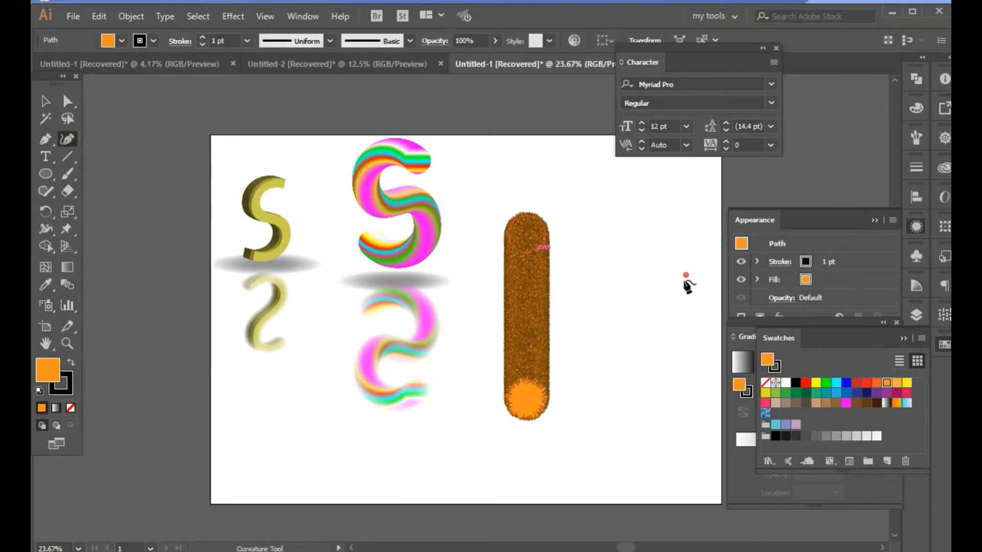
pyautogui.click(625, 280)
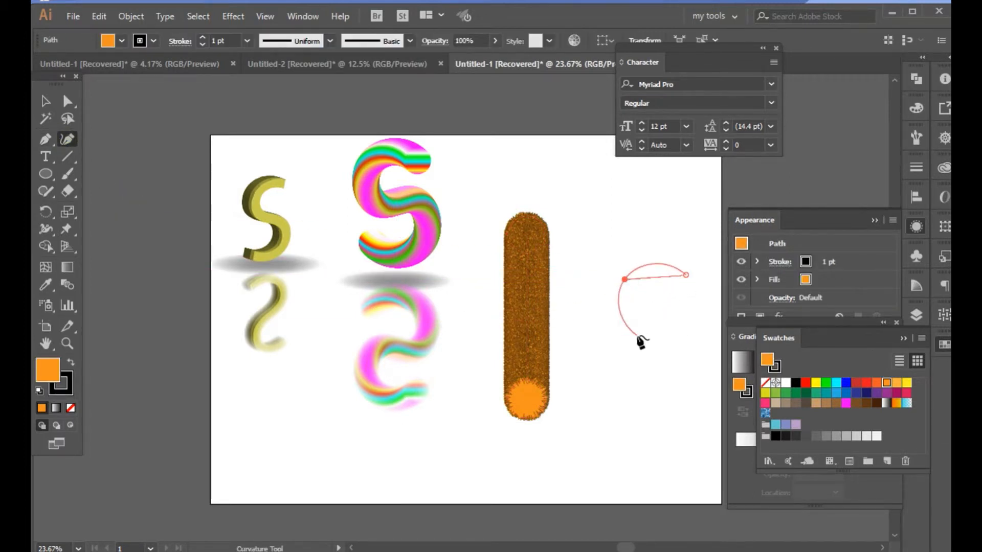
pyautogui.click(637, 336)
pyautogui.click(686, 332)
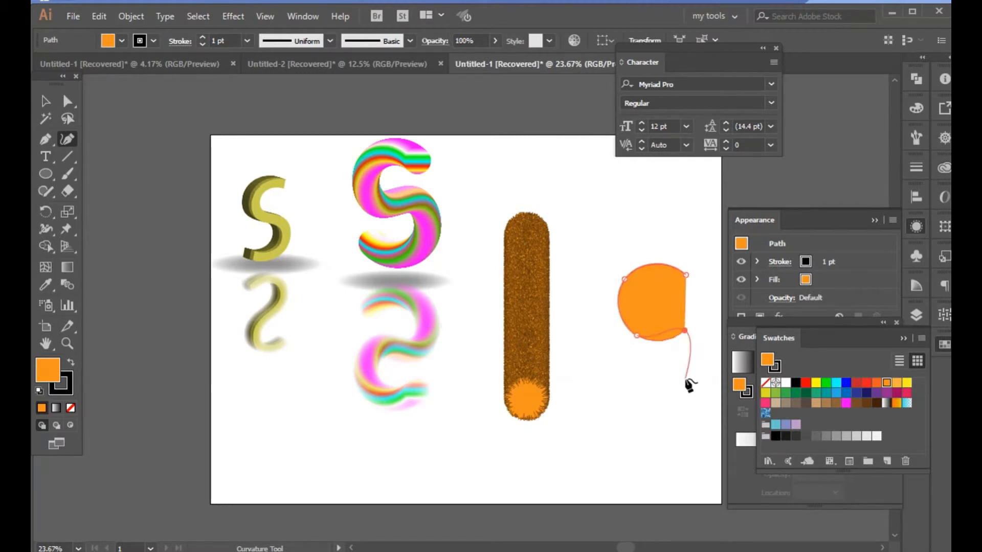
pyautogui.click(689, 381)
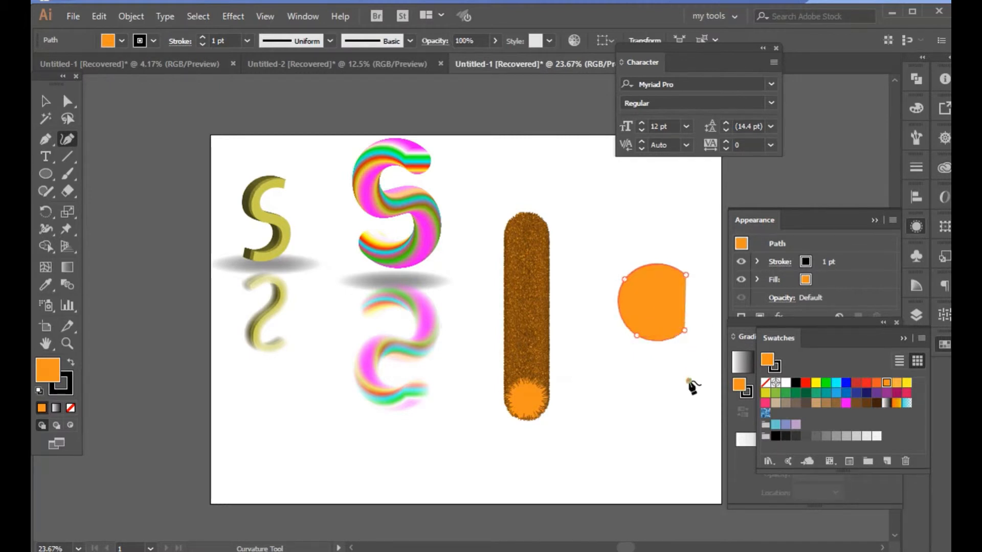
pyautogui.click(628, 380)
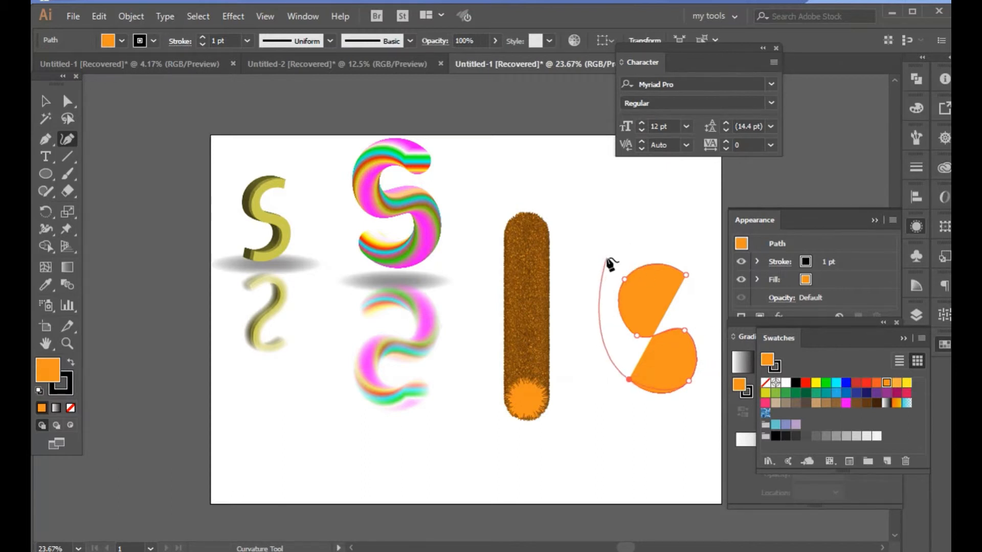
pyautogui.click(606, 326)
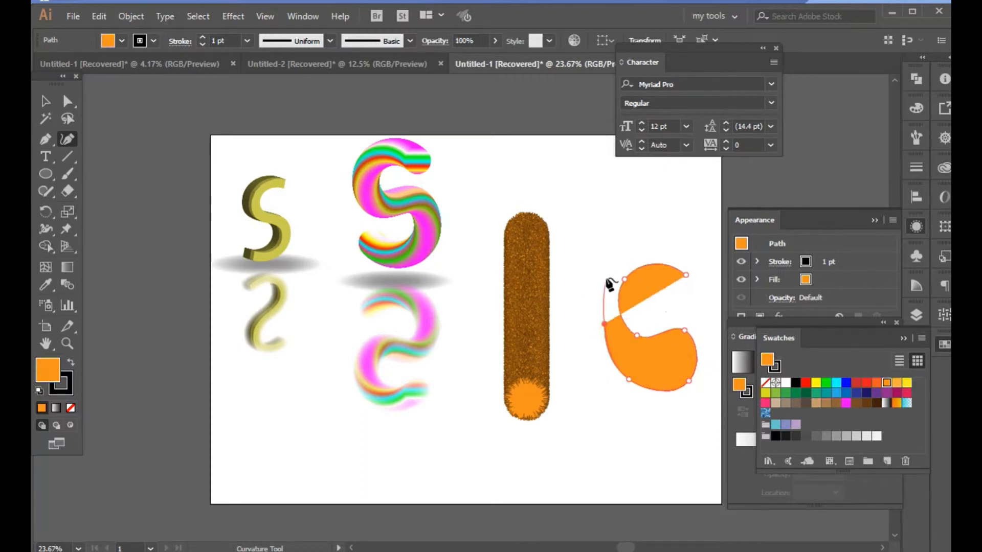
# - Remove both the fill and the stroke from the S-shaped path
pyautogui.click(45, 101)
pyautogui.moveTo(500, 191); pyautogui.dragTo(706, 329)
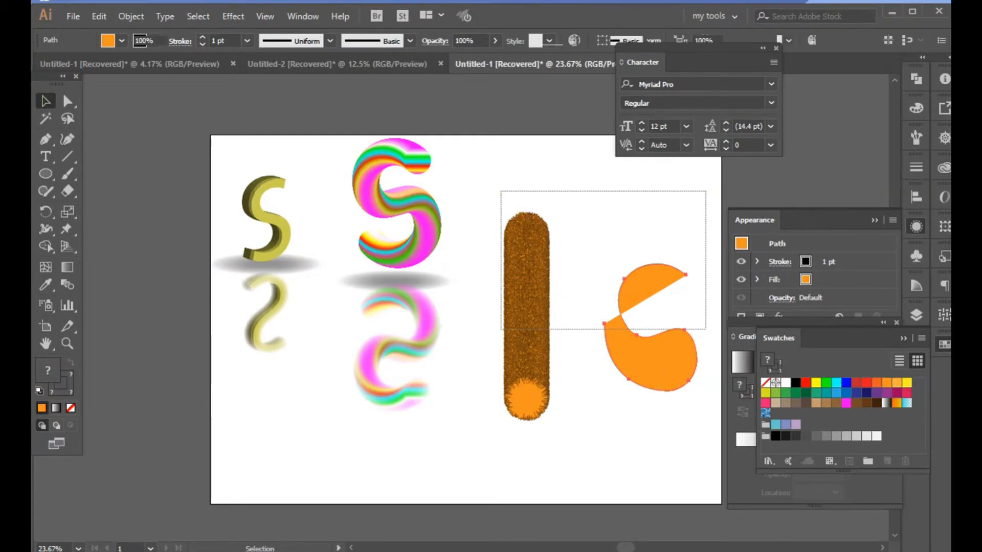
pyautogui.click(563, 202)
pyautogui.click(634, 344)
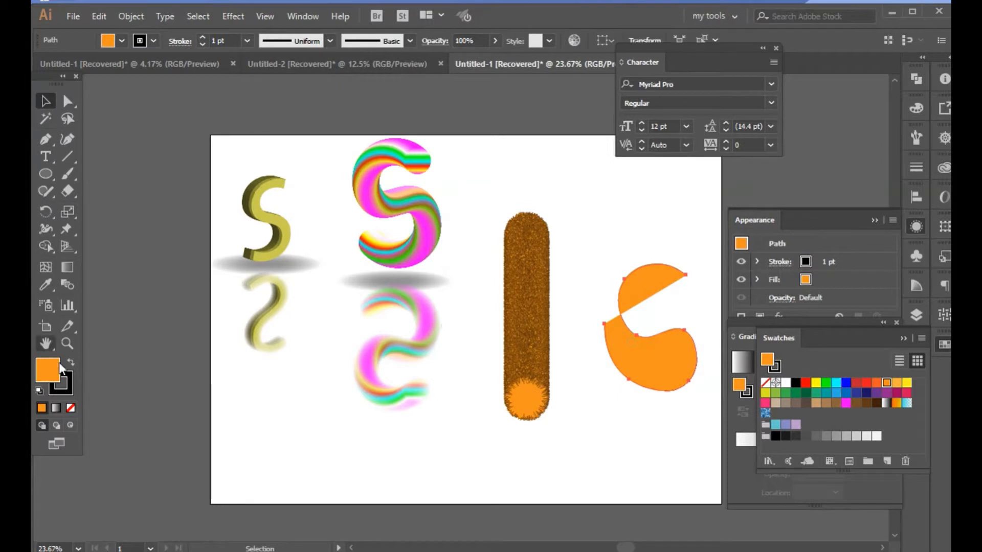
pyautogui.click(71, 408)
pyautogui.click(65, 389)
pyautogui.click(71, 407)
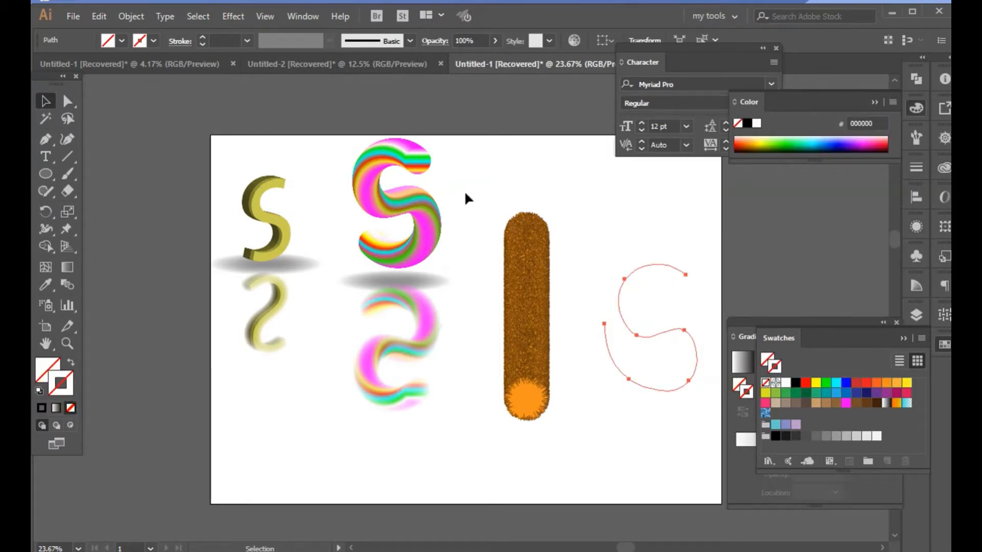
# - Replace the blend's spine with the S-shaped path and move the resulting shape up beside the multicoloured S
pyautogui.hotkey('ctrl', 'a')
pyautogui.click(131, 16)
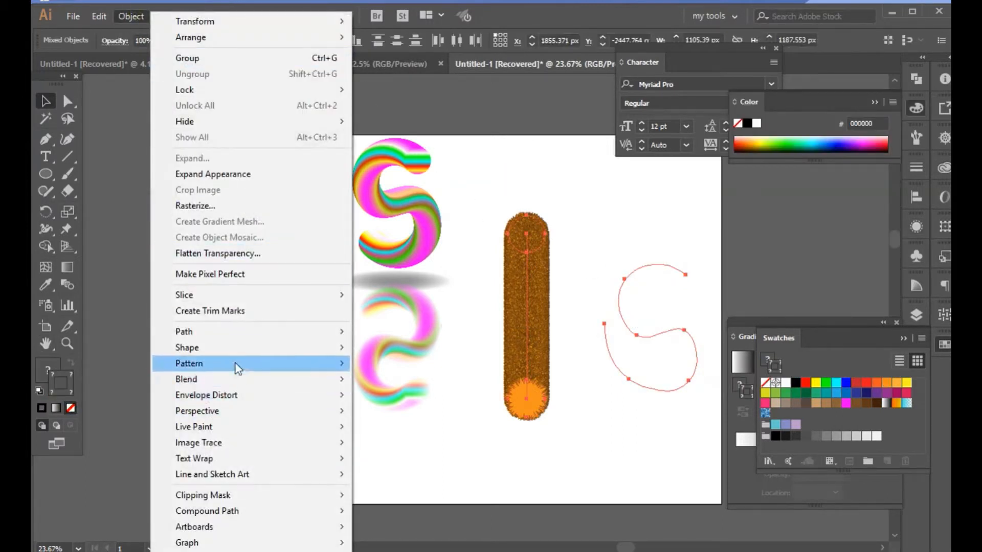
pyautogui.moveTo(327, 379)
pyautogui.click(432, 458)
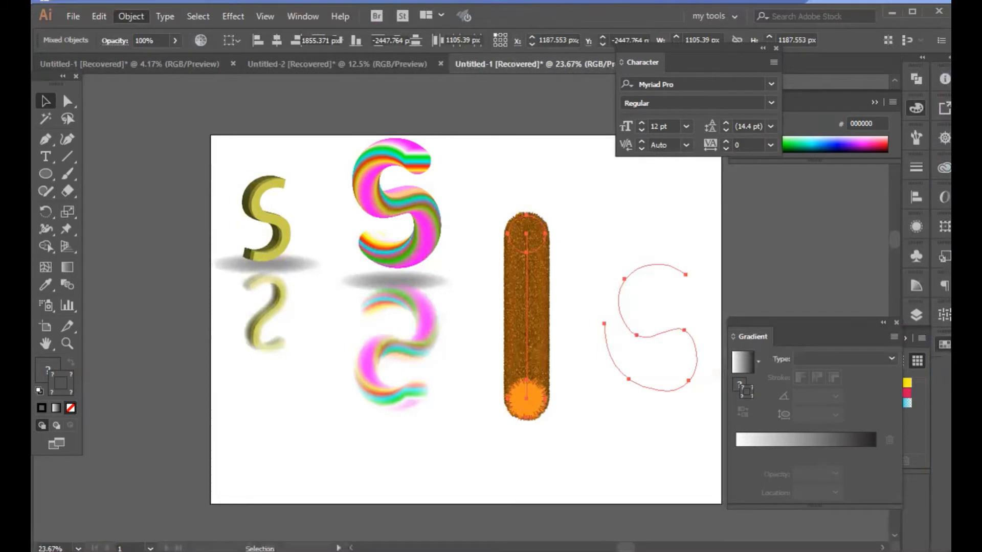
pyautogui.moveTo(625, 281); pyautogui.dragTo(547, 200)
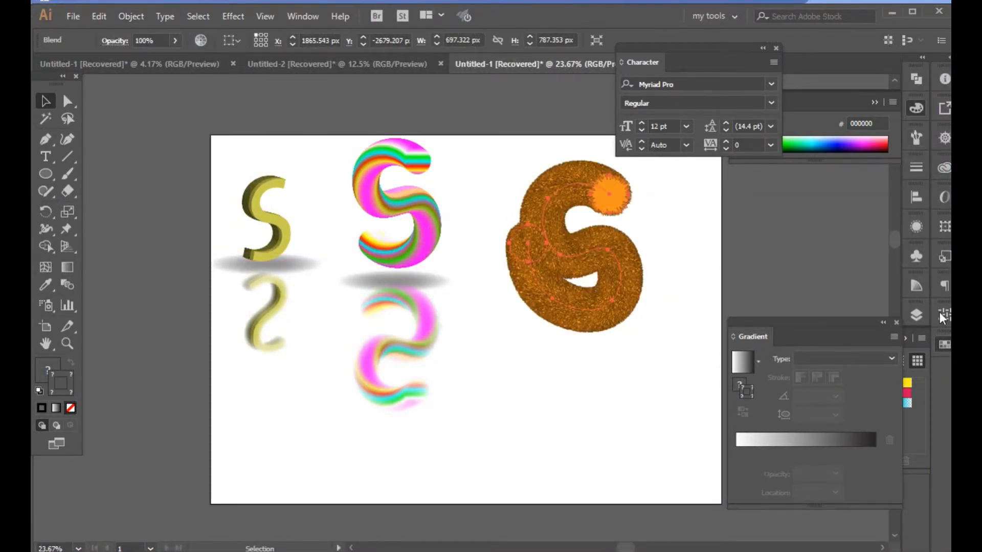
# - Isolate the end circle at the lower tip of the furry S blend and scale it uniformly to about 59%
pyautogui.click(918, 313)
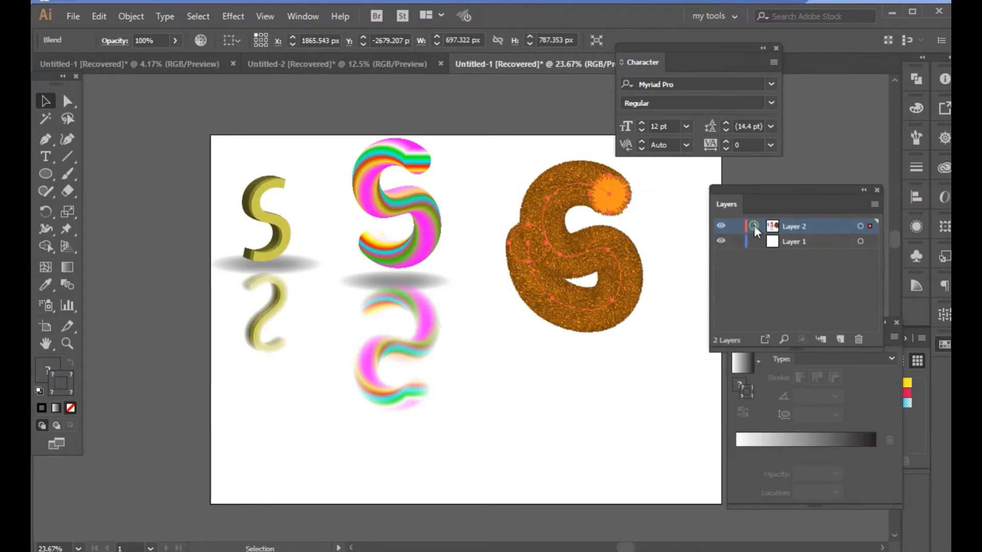
pyautogui.click(755, 227)
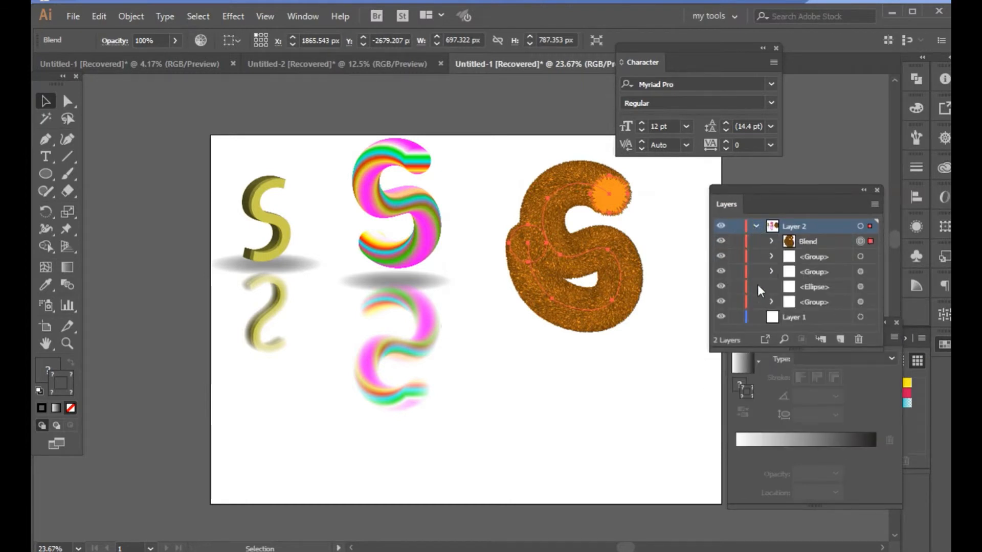
pyautogui.click(771, 241)
pyautogui.click(852, 286)
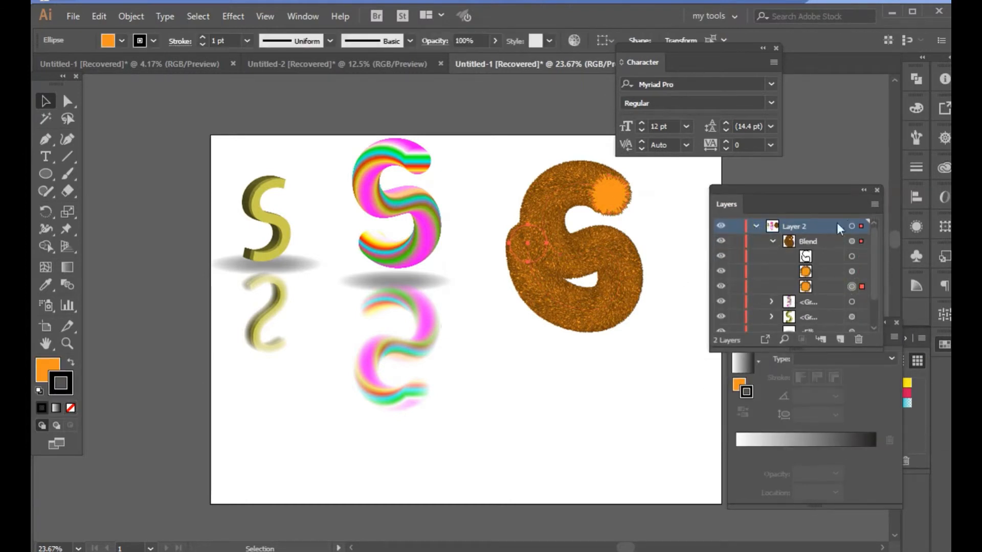
pyautogui.moveTo(820, 205); pyautogui.dragTo(859, 85)
pyautogui.moveTo(790, 332); pyautogui.dragTo(733, 244)
pyautogui.moveTo(881, 339); pyautogui.dragTo(622, 367)
pyautogui.click(67, 211)
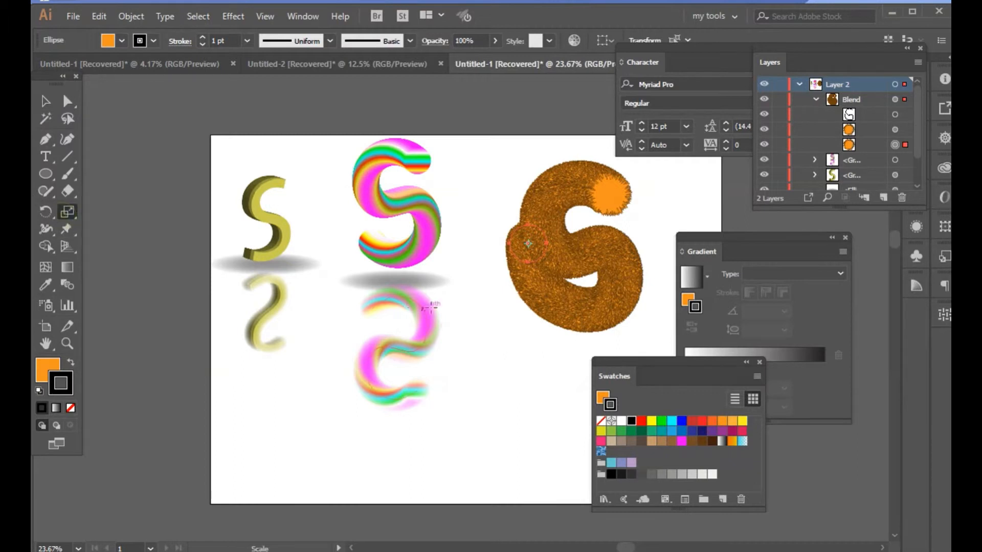
pyautogui.moveTo(582, 221); pyautogui.dragTo(586, 195)
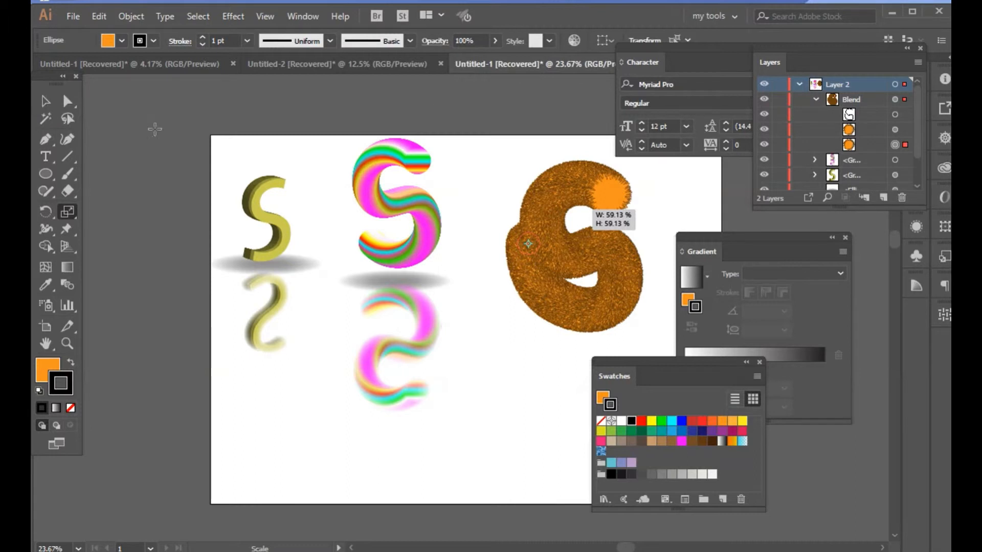
pyautogui.moveTo(591, 211); pyautogui.dragTo(592, 211)
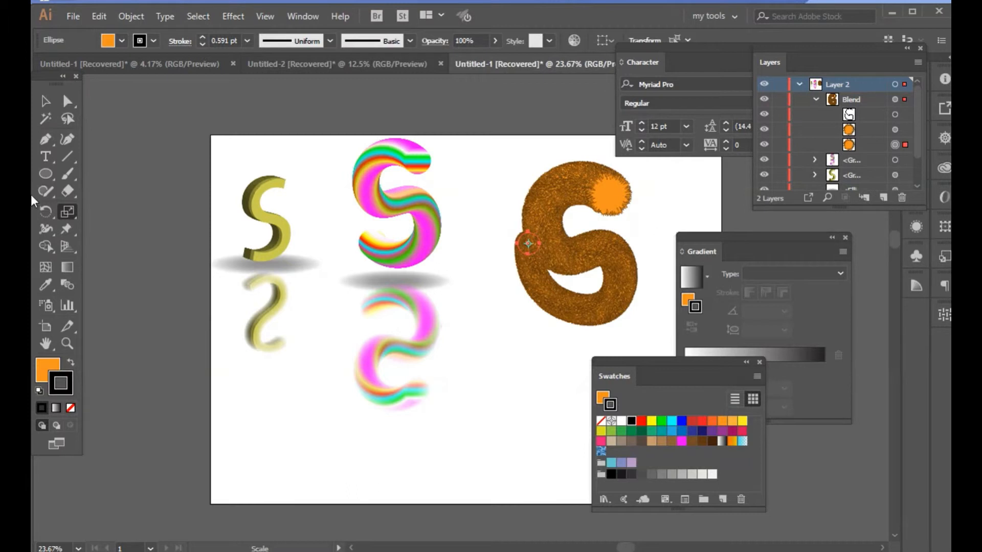
# - Target the bright orange circle at the upper tip of the furry S blend and scale it down
pyautogui.click(45, 104)
pyautogui.click(896, 130)
pyautogui.click(67, 211)
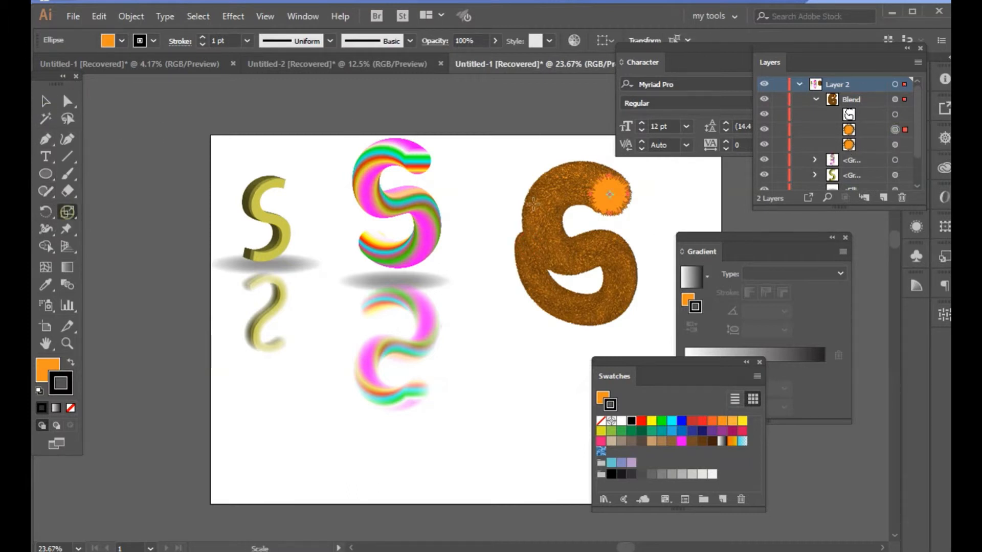
pyautogui.click(686, 127)
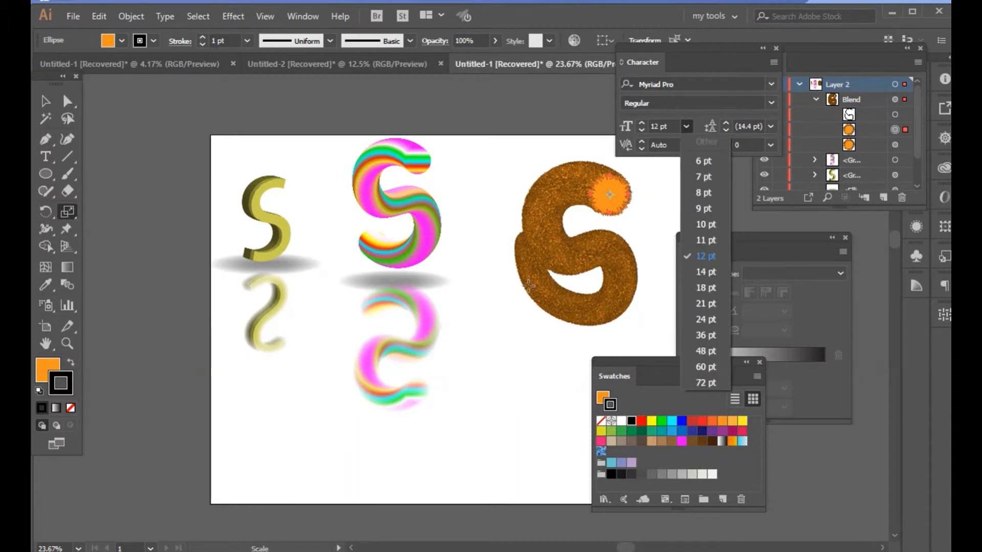
pyautogui.click(529, 284)
pyautogui.moveTo(564, 270)
pyautogui.mouseDown()
pyautogui.moveTo(588, 243)
pyautogui.moveTo(583, 222)
pyautogui.moveTo(583, 264)
pyautogui.mouseUp()
# - Reshape the furry S's spine by moving its lower end point outward and rounding the bottom curve into a wider bowl
pyautogui.click(44, 105)
pyautogui.click(537, 176)
pyautogui.click(568, 208)
pyautogui.press('a')
pyautogui.moveTo(526, 248); pyautogui.dragTo(505, 254)
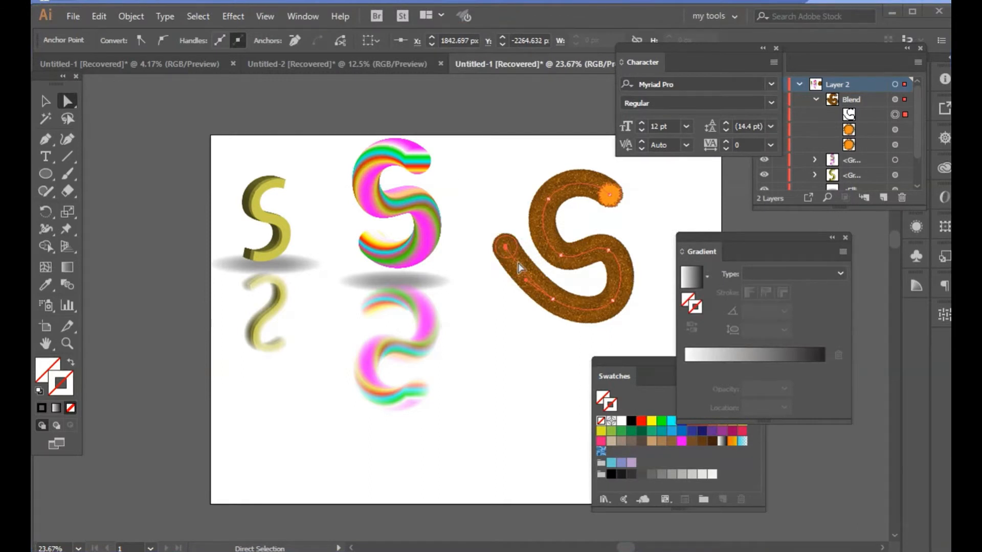
pyautogui.moveTo(526, 282)
pyautogui.mouseDown()
pyautogui.moveTo(508, 305)
pyautogui.moveTo(508, 282)
pyautogui.moveTo(518, 285)
pyautogui.mouseUp()
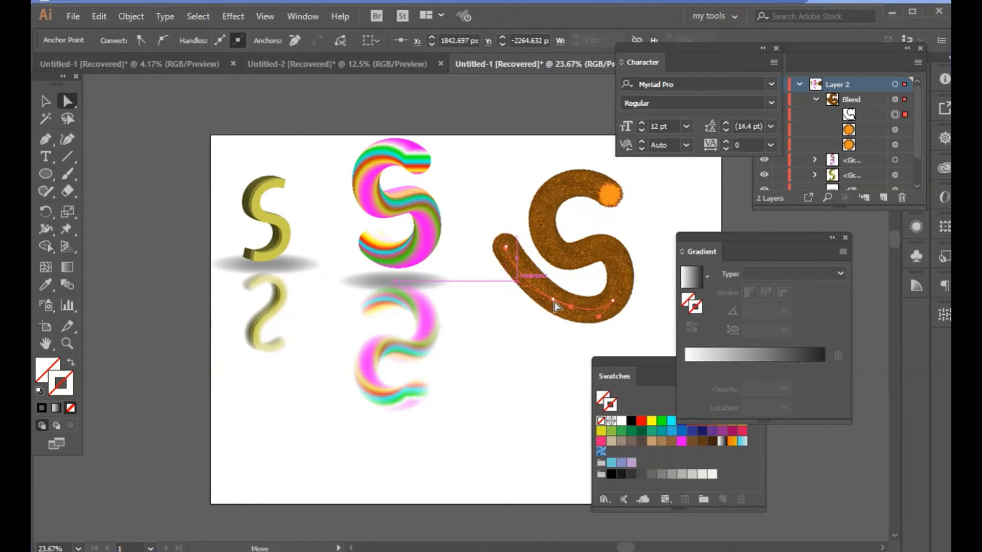
pyautogui.moveTo(516, 280); pyautogui.dragTo(626, 317)
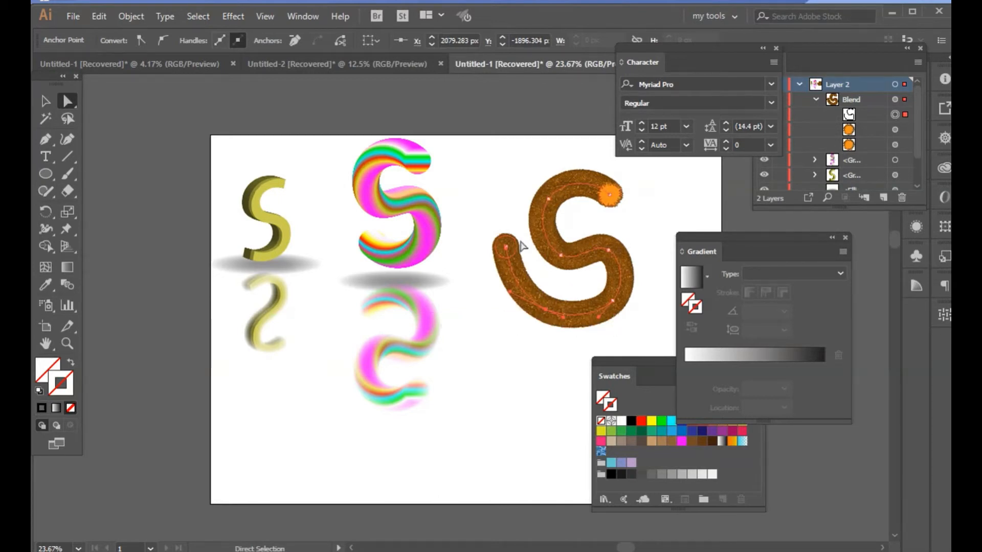
pyautogui.click(506, 247)
# - Scale the circle at the lower tip of the furry S uniformly to about 73% so that end tapers, then deselect it
pyautogui.click(894, 115)
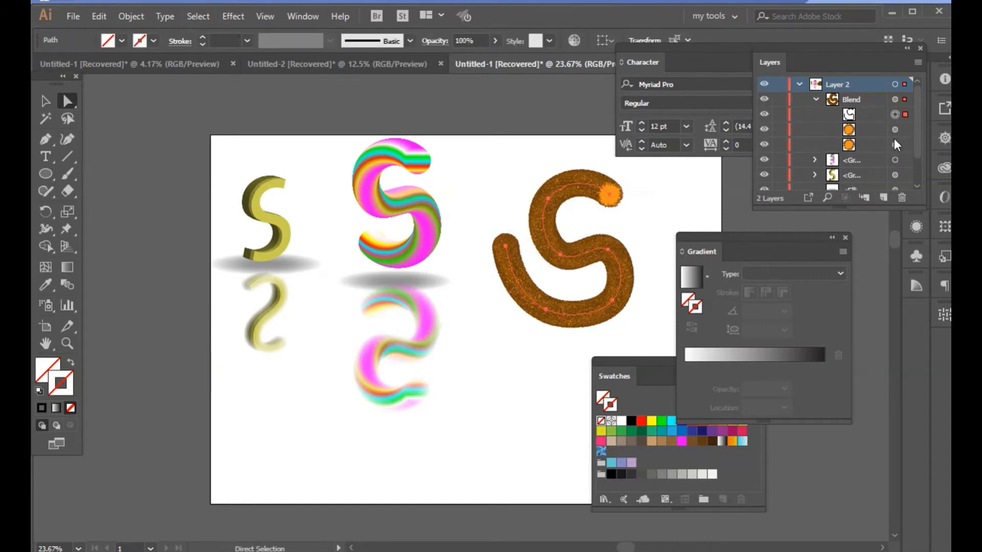
pyautogui.click(896, 130)
pyautogui.click(896, 144)
pyautogui.click(67, 212)
pyautogui.moveTo(400, 321)
pyautogui.mouseDown()
pyautogui.moveTo(386, 329)
pyautogui.moveTo(379, 314)
pyautogui.moveTo(409, 307)
pyautogui.mouseUp()
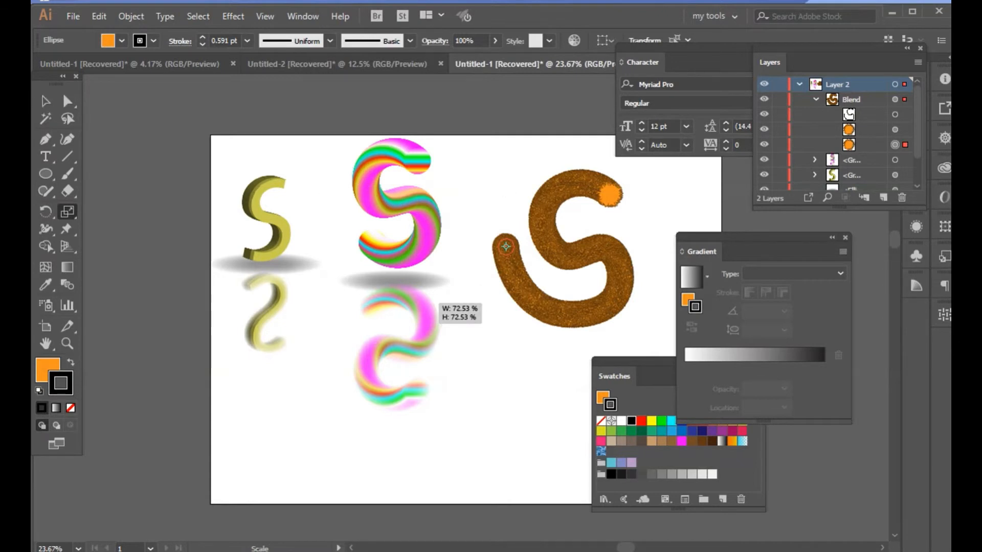
pyautogui.moveTo(436, 303); pyautogui.dragTo(436, 303)
pyautogui.click(53, 107)
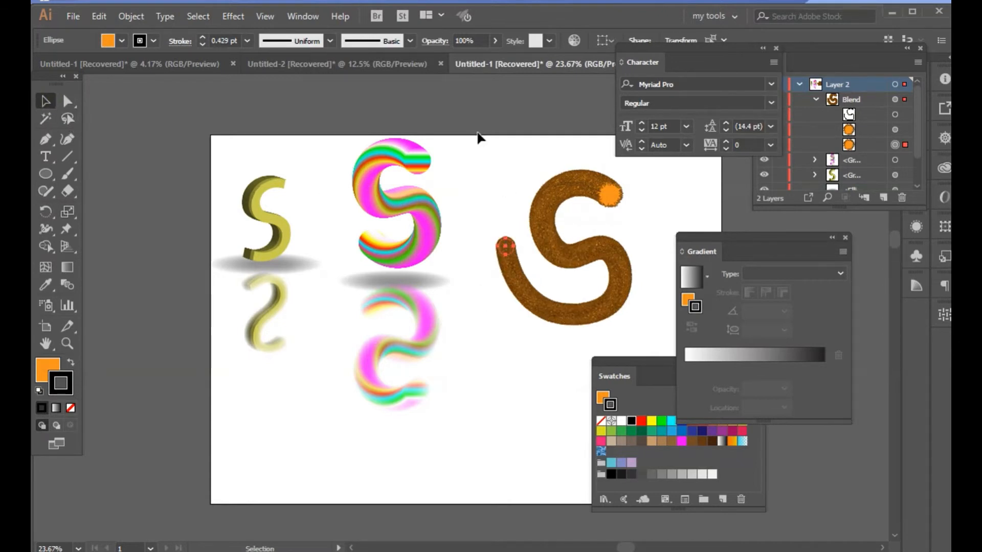
pyautogui.click(483, 154)
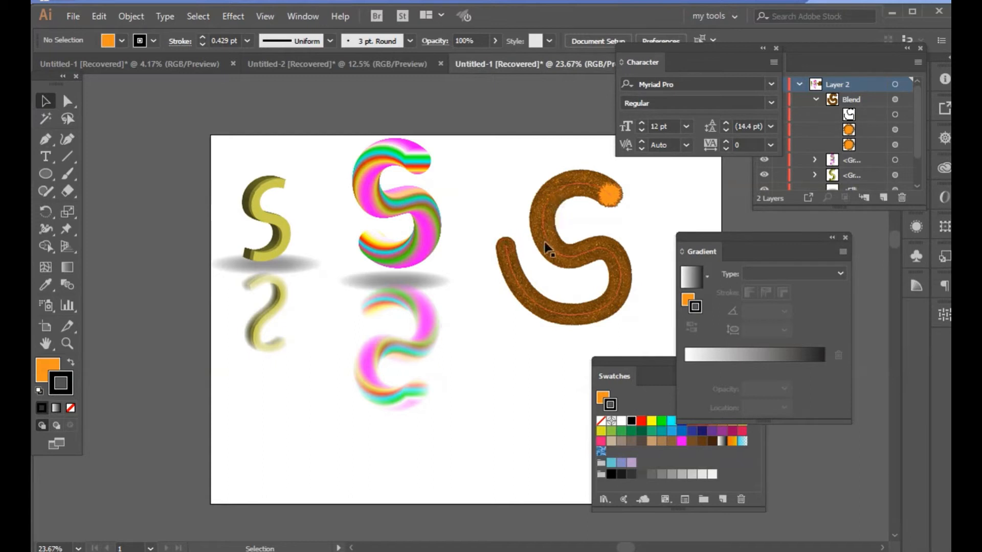
# - Scale the whole furry S blend uniformly to about 62% and move it up slightly beside the multicoloured S
pyautogui.moveTo(842, 244); pyautogui.dragTo(870, 236)
pyautogui.click(664, 364)
pyautogui.moveTo(664, 364); pyautogui.dragTo(796, 363)
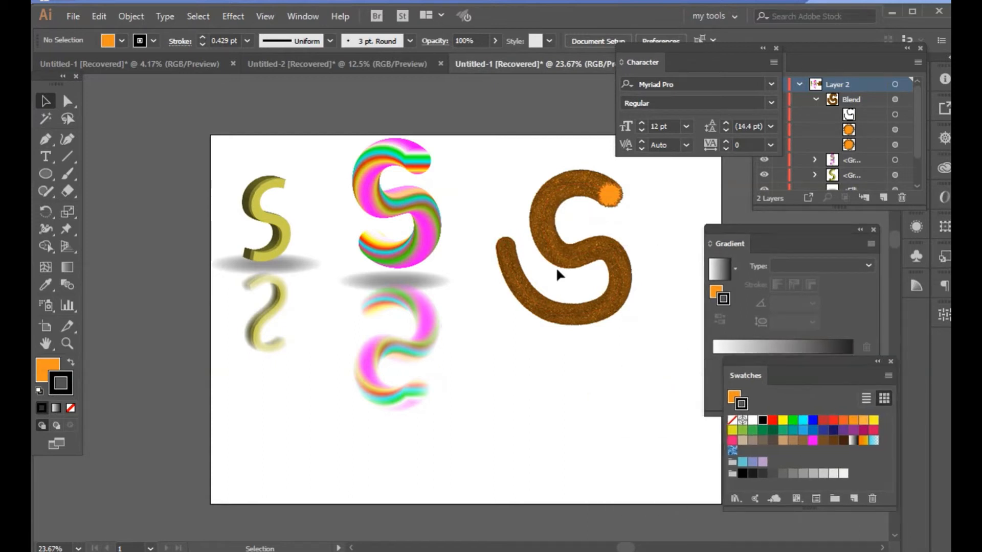
pyautogui.click(555, 245)
pyautogui.click(67, 211)
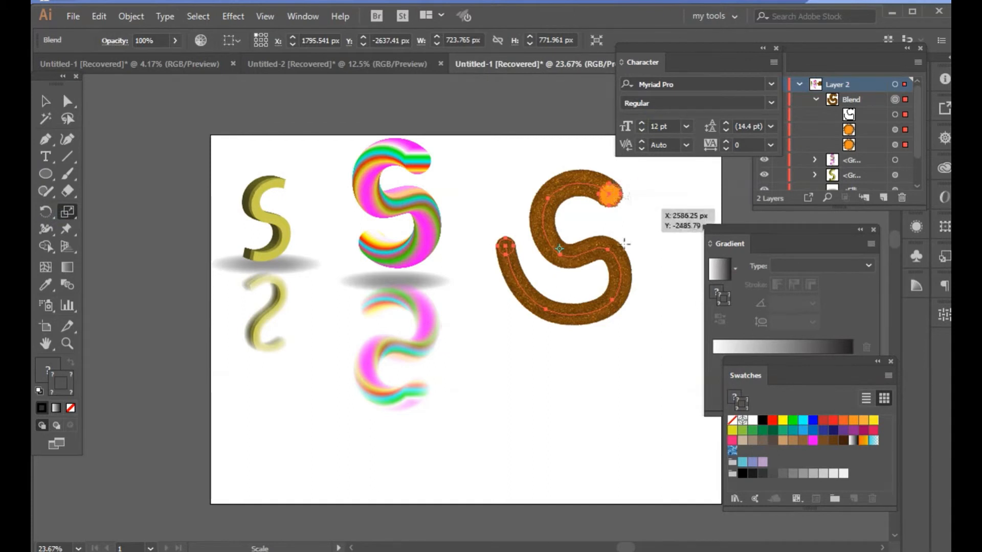
pyautogui.moveTo(470, 432); pyautogui.dragTo(381, 339)
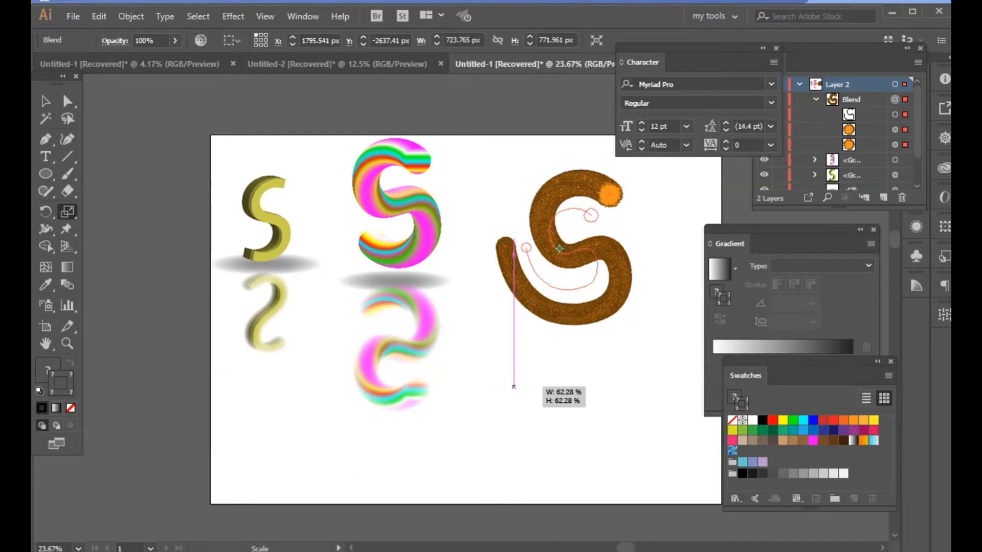
pyautogui.scroll(-3, 467, 225)
pyautogui.press('space')
pyautogui.click(468, 275)
pyautogui.click(43, 101)
pyautogui.moveTo(559, 258); pyautogui.dragTo(555, 239)
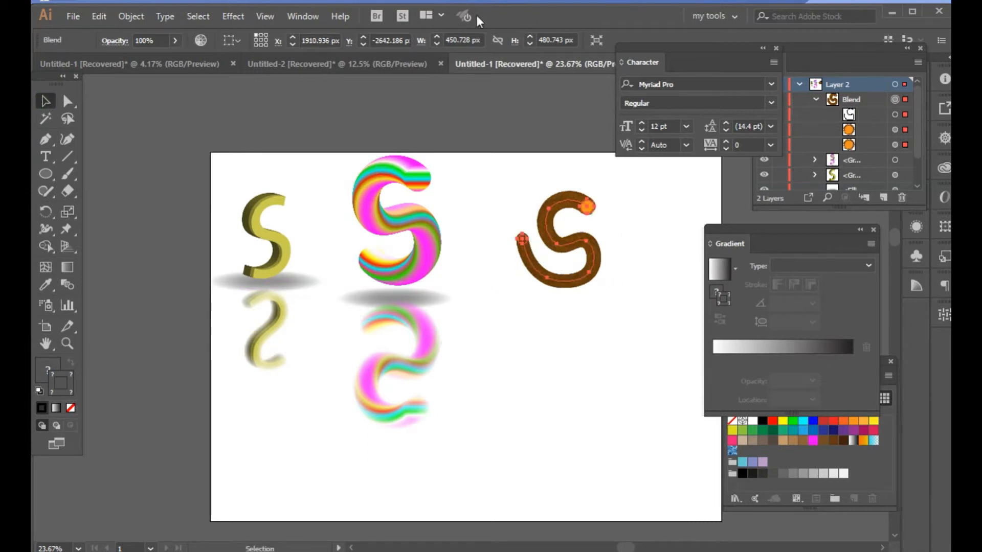
# - Make a copy of the furry S reflected across the horizontal axis and place it directly beneath the original
pyautogui.rightClick(561, 225)
pyautogui.moveTo(588, 344)
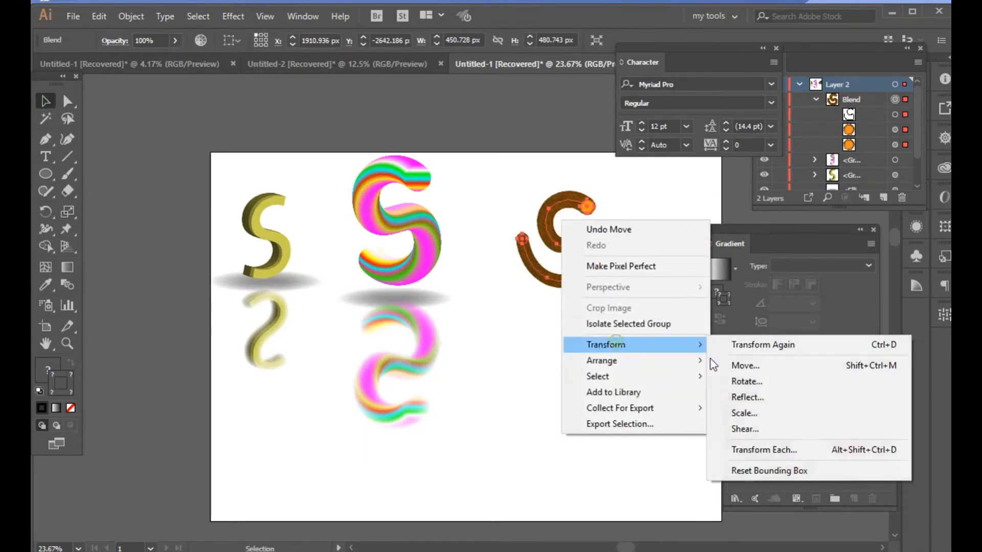
pyautogui.click(742, 394)
pyautogui.click(503, 65)
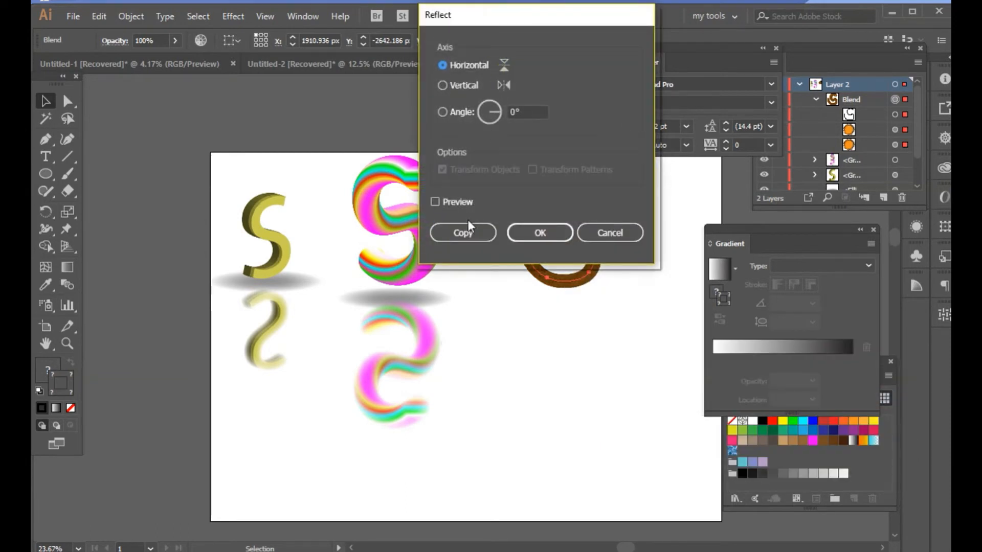
pyautogui.click(463, 233)
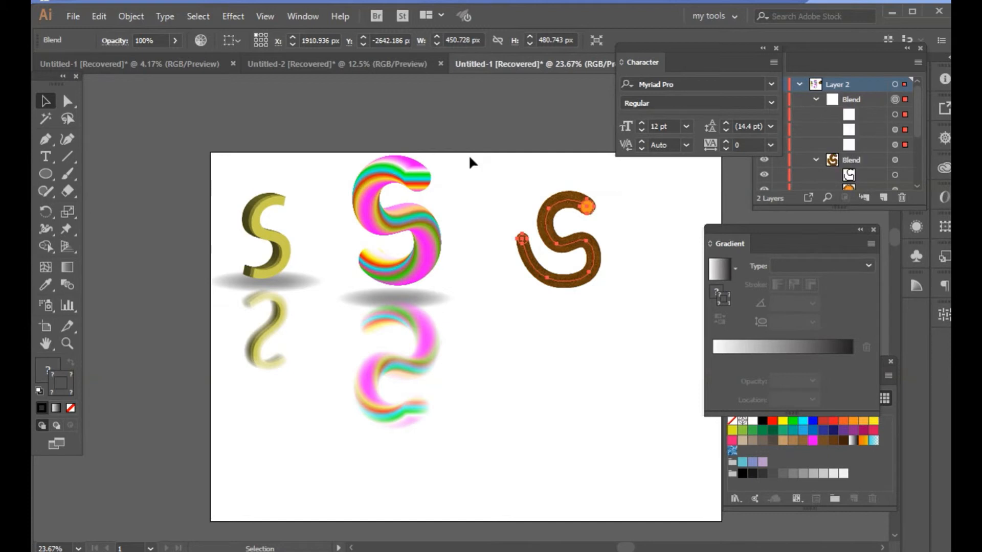
pyautogui.moveTo(573, 240); pyautogui.dragTo(604, 313)
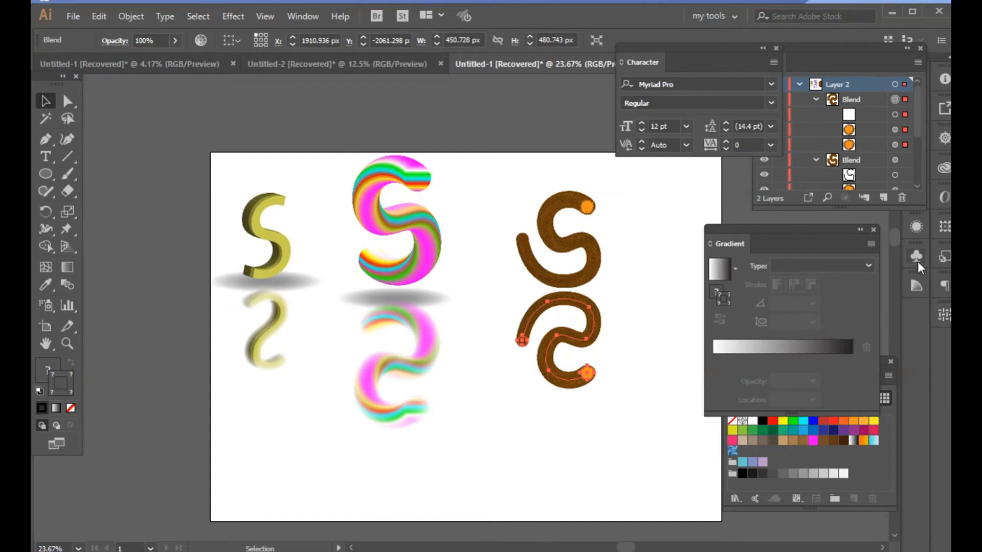
# - Apply a Feather effect with a 45 px radius to the mirrored furry S
pyautogui.click(915, 229)
pyautogui.click(778, 317)
pyautogui.moveTo(818, 88)
pyautogui.click(708, 104)
pyautogui.click(705, 293)
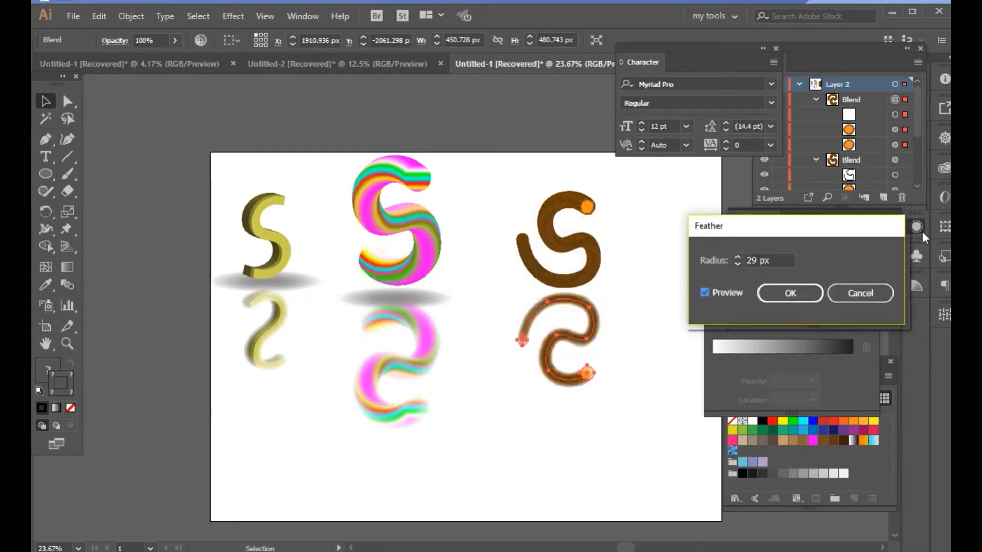
pyautogui.click(769, 262)
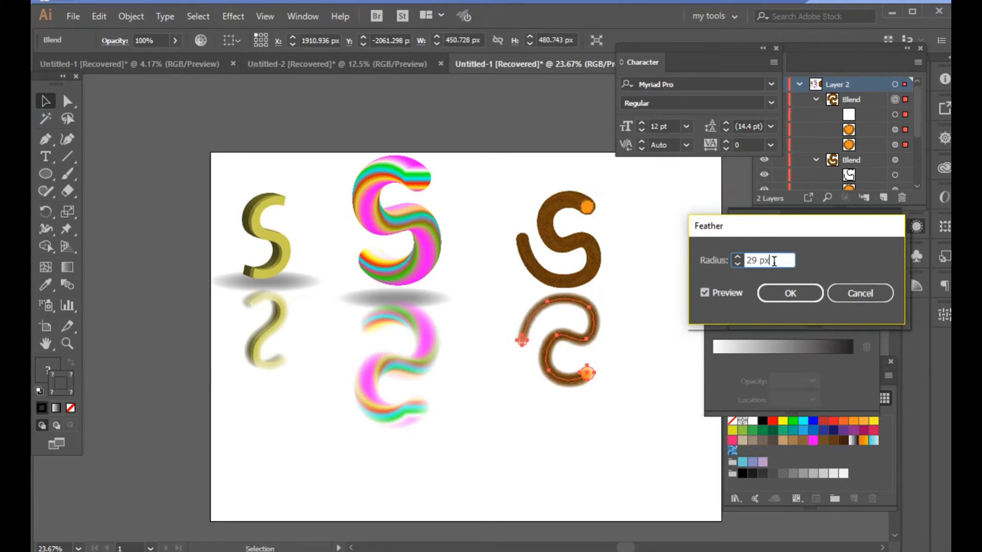
pyautogui.press('Up')
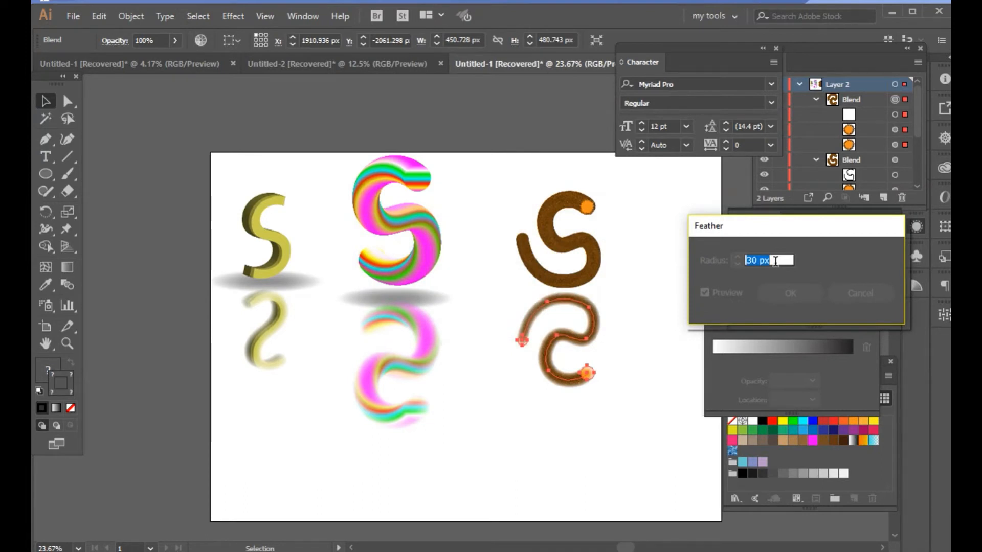
pyautogui.press('BackSpace')
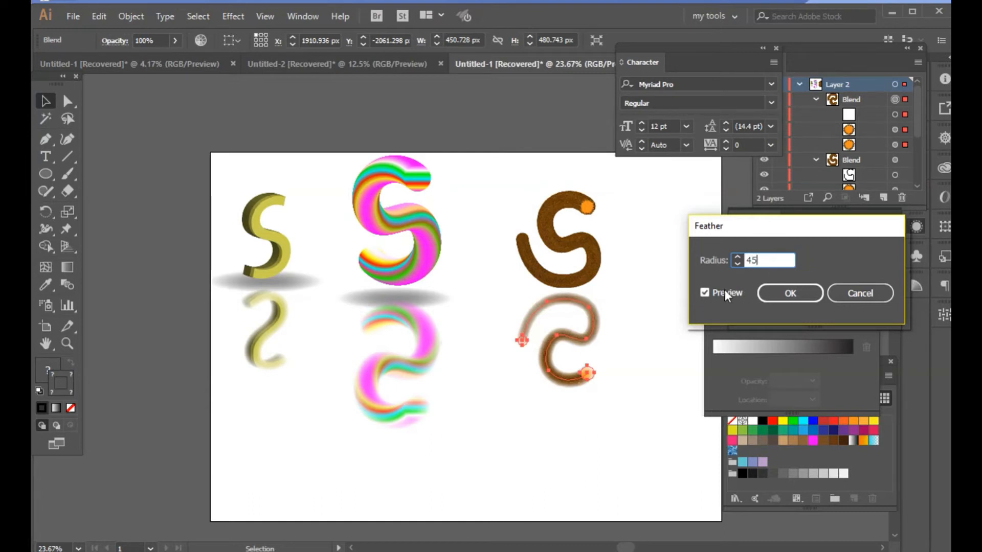
pyautogui.press('Tab')
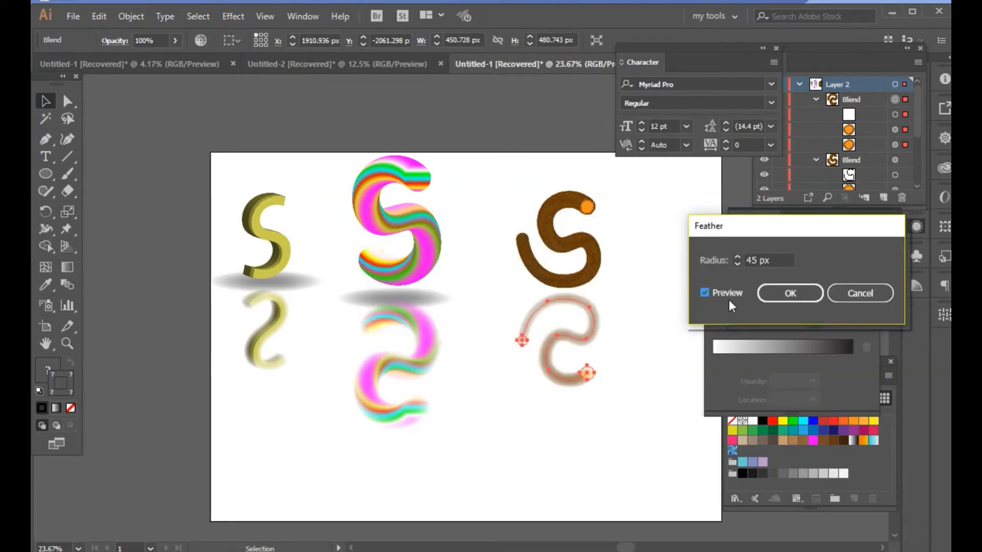
pyautogui.click(784, 297)
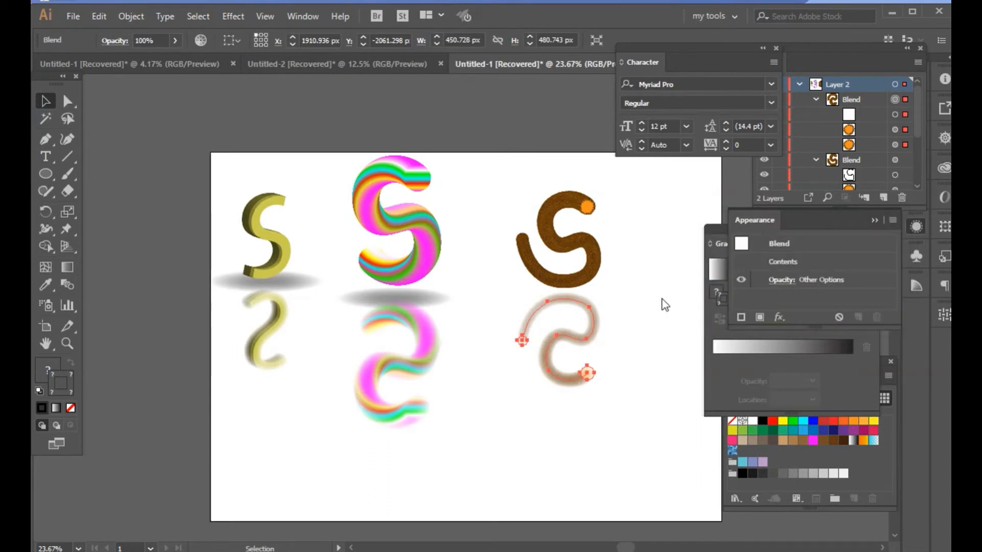
# - Place a copy of the golden S's grey shadow ellipse under the furry S and bring the furry S to the front
pyautogui.click(303, 284)
pyautogui.moveTo(338, 265); pyautogui.dragTo(593, 302)
pyautogui.moveTo(593, 261); pyautogui.dragTo(594, 261)
pyautogui.rightClick(597, 260)
pyautogui.moveTo(639, 403)
pyautogui.click(774, 404)
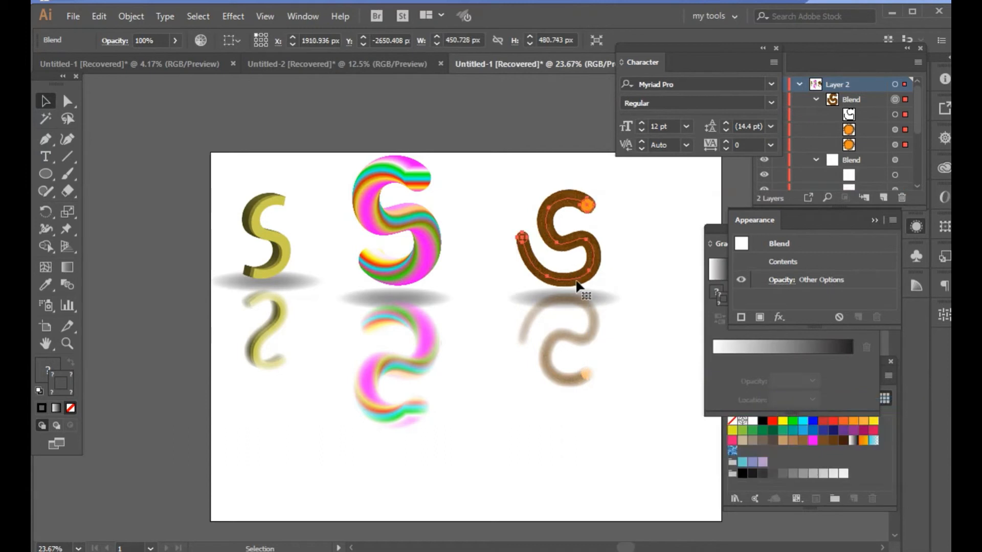
# - Group the furry S with its shadow ellipse and feathered reflection
pyautogui.keyDown('shift'); pyautogui.click(553, 298); pyautogui.keyUp('shift')
pyautogui.rightClick(554, 297)
pyautogui.click(622, 385)
pyautogui.moveTo(338, 63); pyautogui.dragTo(413, 348)
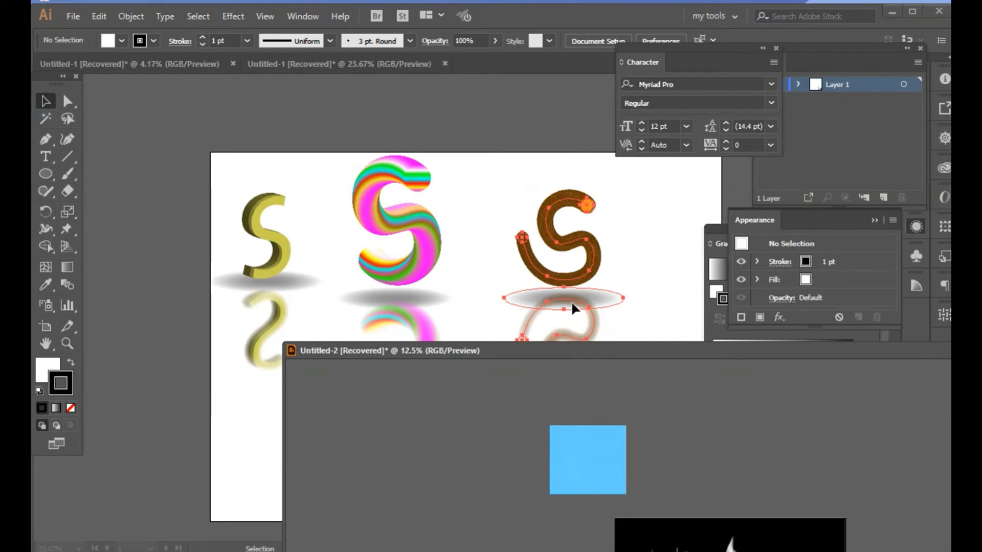
pyautogui.moveTo(548, 351); pyautogui.dragTo(315, 69)
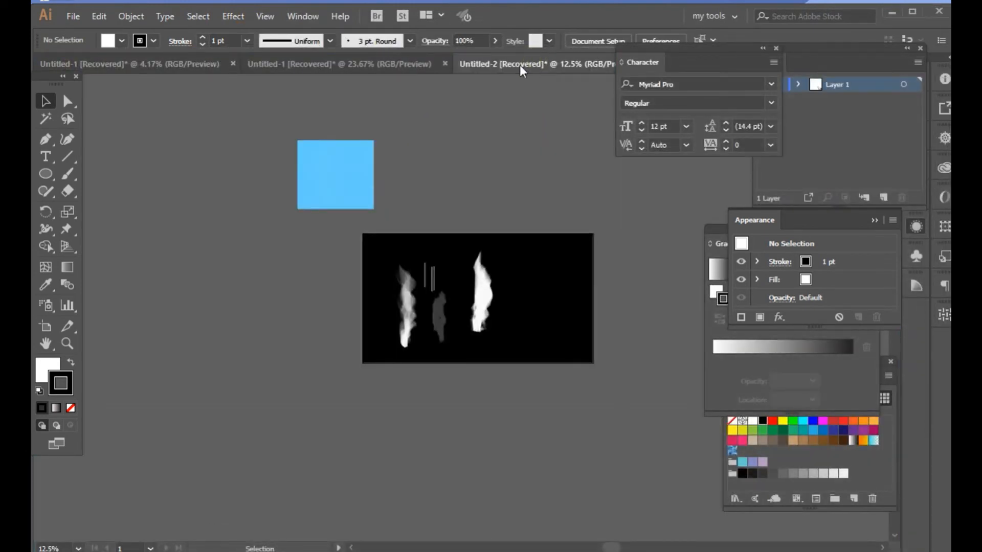
pyautogui.click(366, 63)
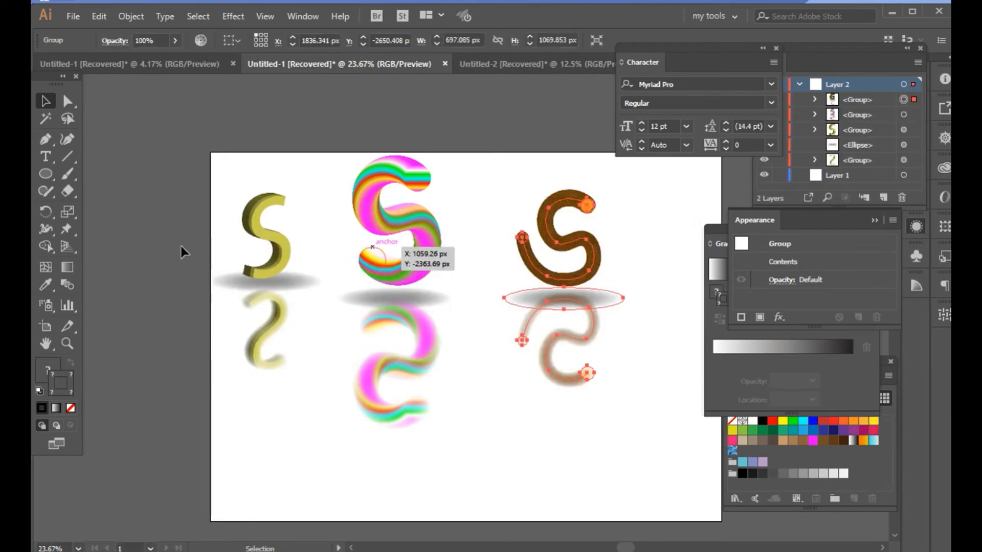
# - Check the multicoloured S's grouping, and group the golden S with its shadow and reflection
pyautogui.moveTo(383, 126); pyautogui.dragTo(443, 438)
pyautogui.rightClick(371, 268)
pyautogui.moveTo(259, 160); pyautogui.dragTo(281, 291)
pyautogui.rightClick(280, 291)
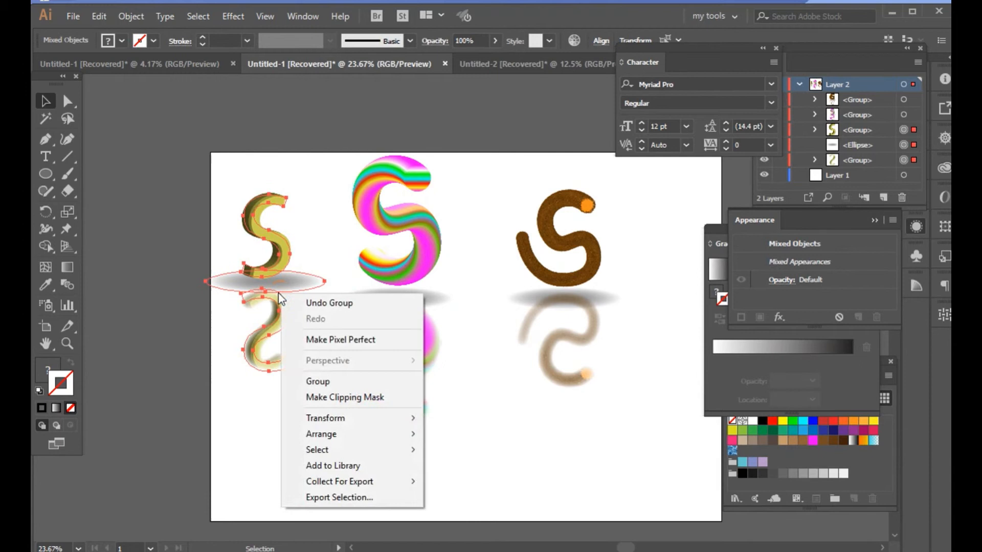
pyautogui.click(317, 379)
pyautogui.moveTo(203, 127); pyautogui.dragTo(617, 374)
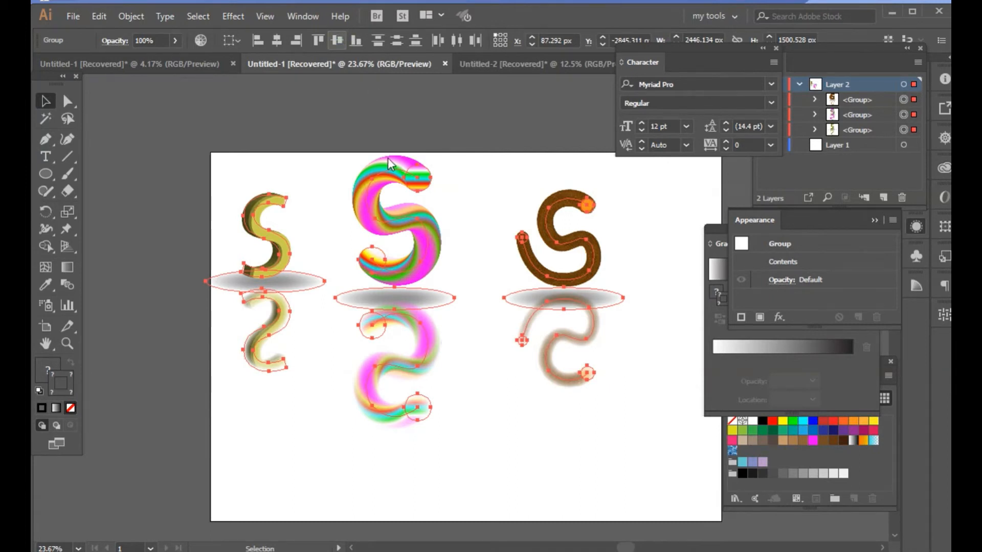
pyautogui.hotkey('shift', 'ctrl', 'e')
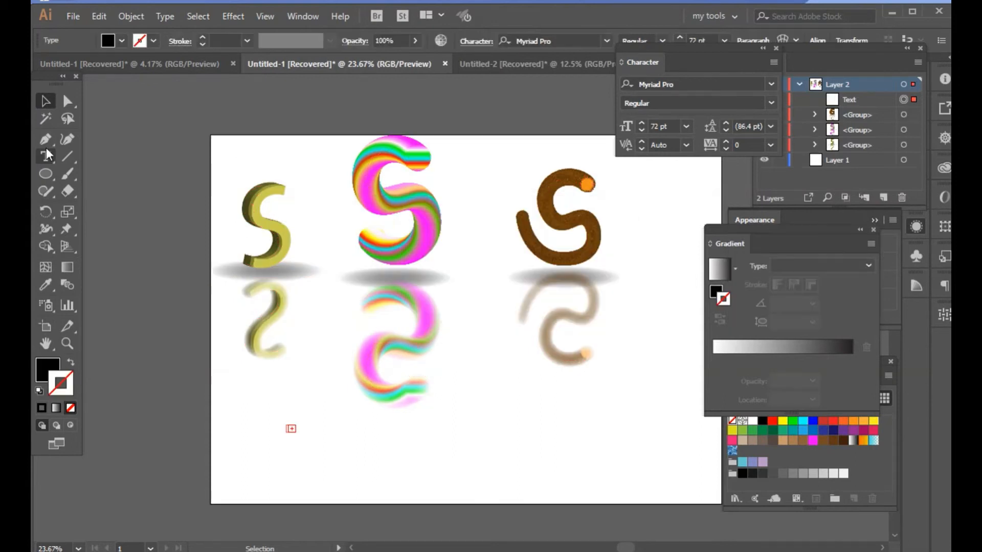
# - Add the point text "Text" in black in the empty area below the three S designs
pyautogui.click(45, 153)
pyautogui.click(345, 459)
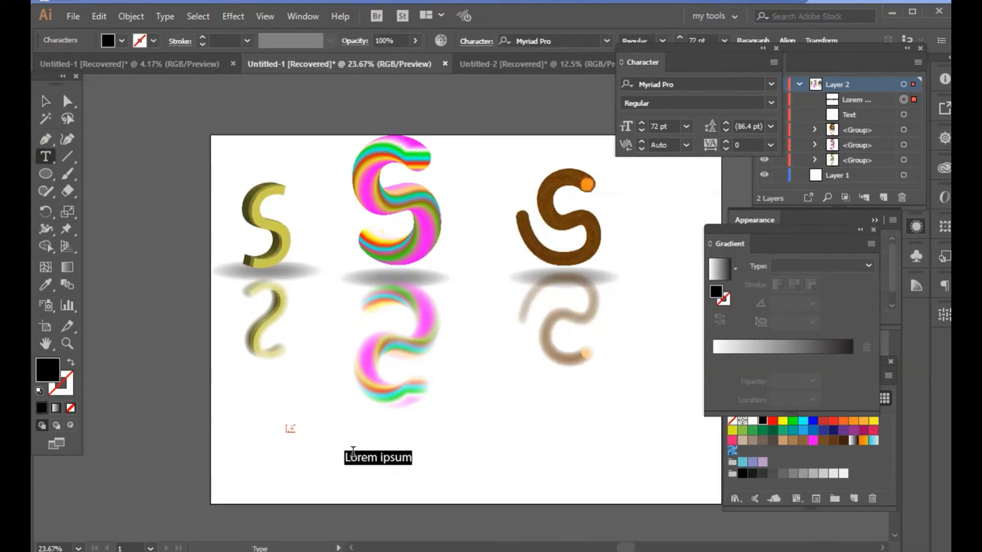
pyautogui.press('BackSpace')
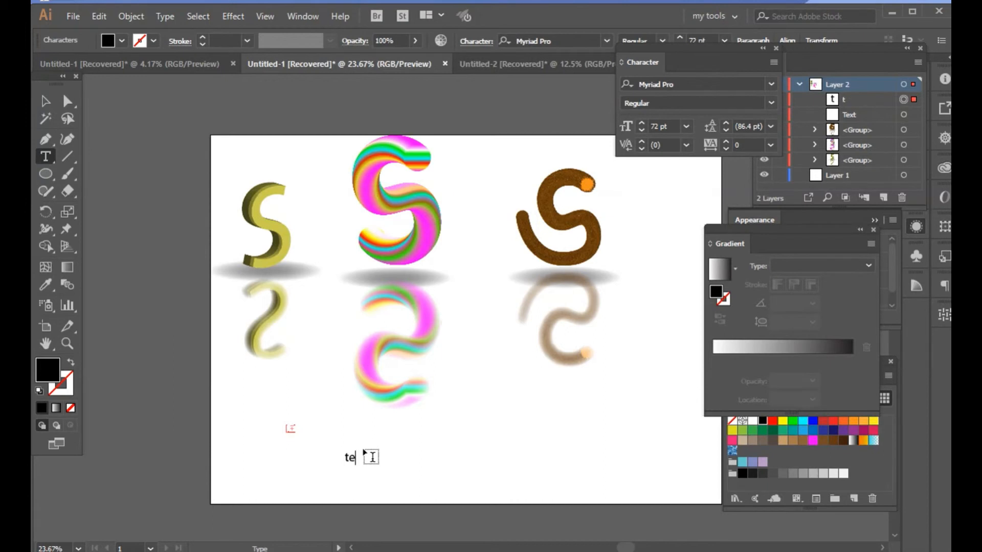
pyautogui.write('te')
pyautogui.press('BackSpace')
pyautogui.click(45, 101)
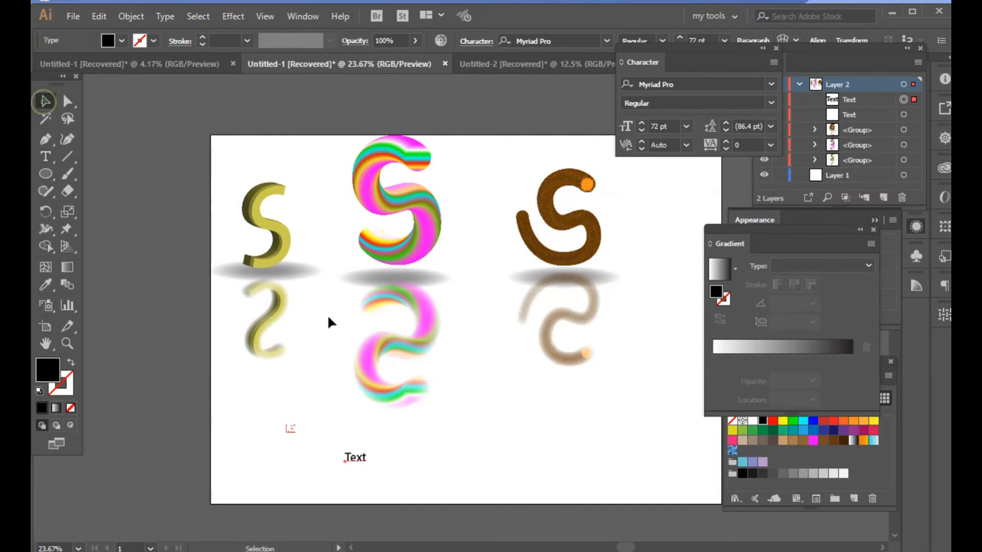
# - Set the word's font size to 720 pt and move it straight down, clear of the multicoloured S's reflection
pyautogui.click(675, 126)
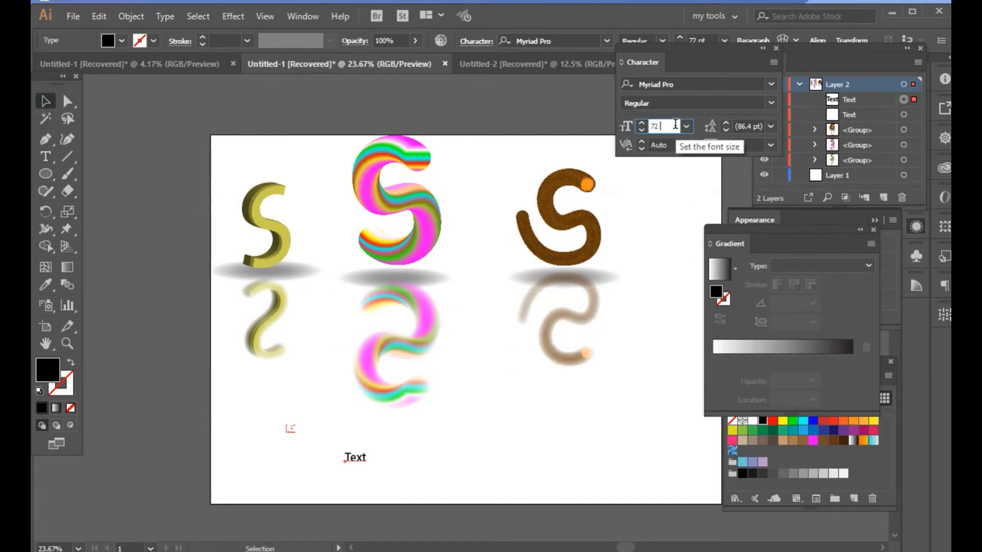
pyautogui.press('Return')
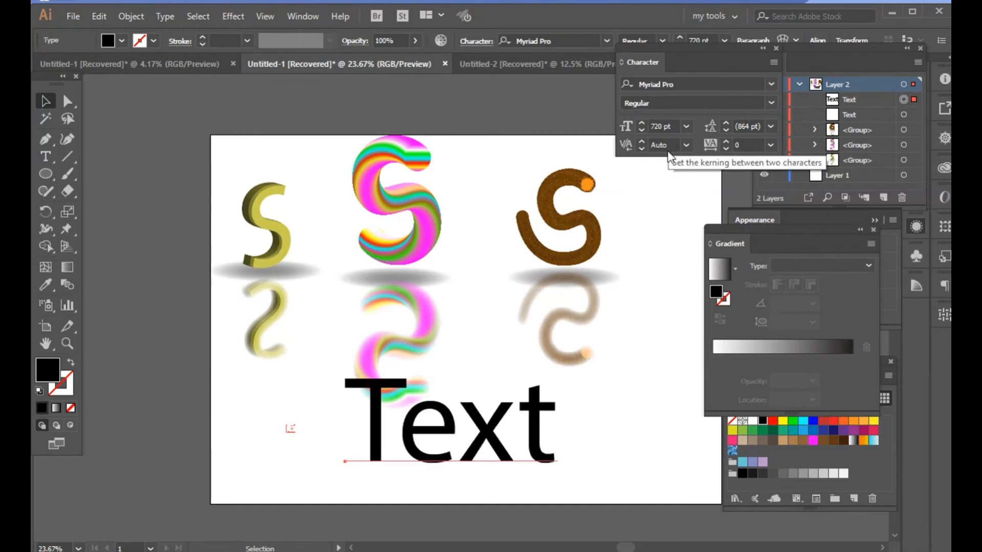
pyautogui.moveTo(184, 171); pyautogui.dragTo(645, 316)
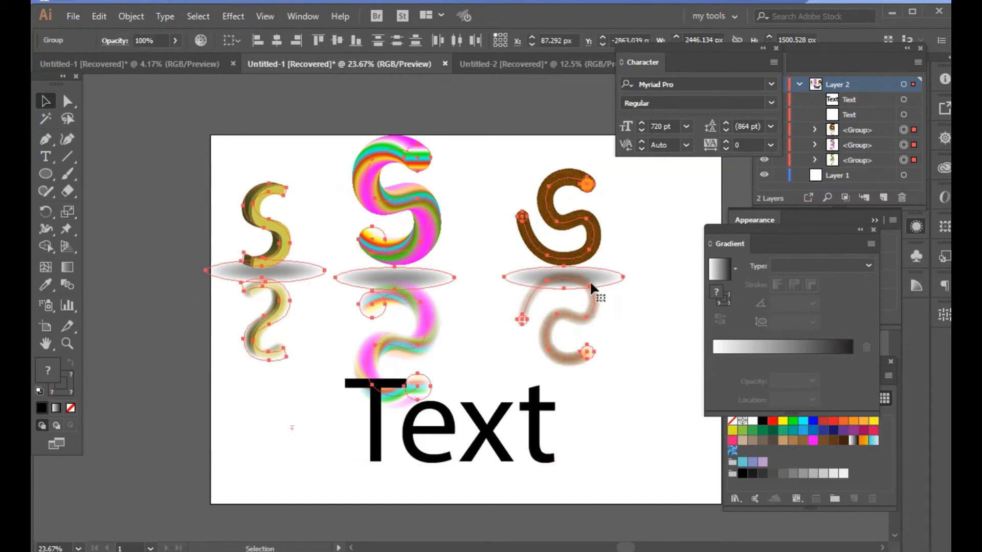
pyautogui.click(670, 342)
pyautogui.moveTo(315, 430); pyautogui.dragTo(578, 485)
pyautogui.moveTo(476, 429); pyautogui.dragTo(477, 495)
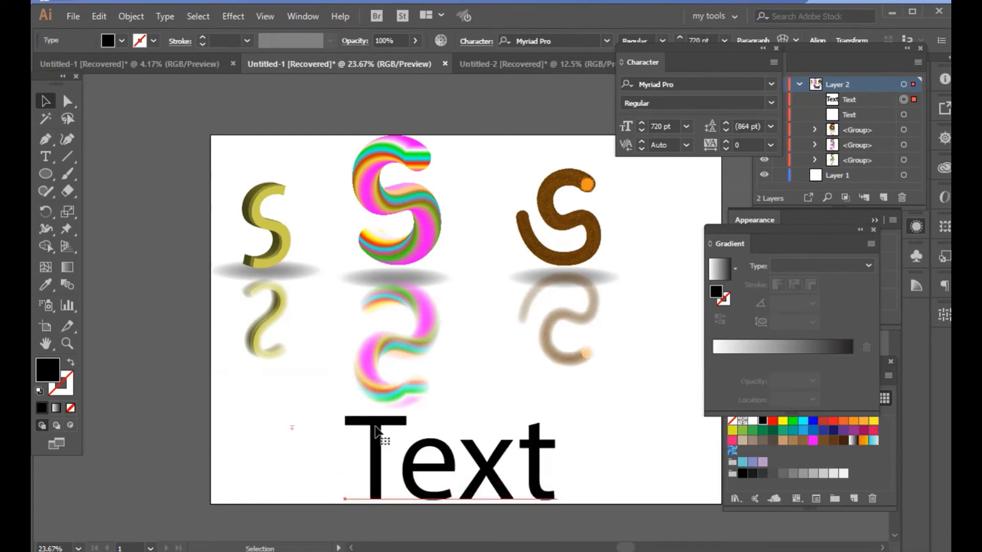
# - Convert the word "Text" to outlines and ungroup its letters
pyautogui.click(65, 215)
pyautogui.rightClick(428, 165)
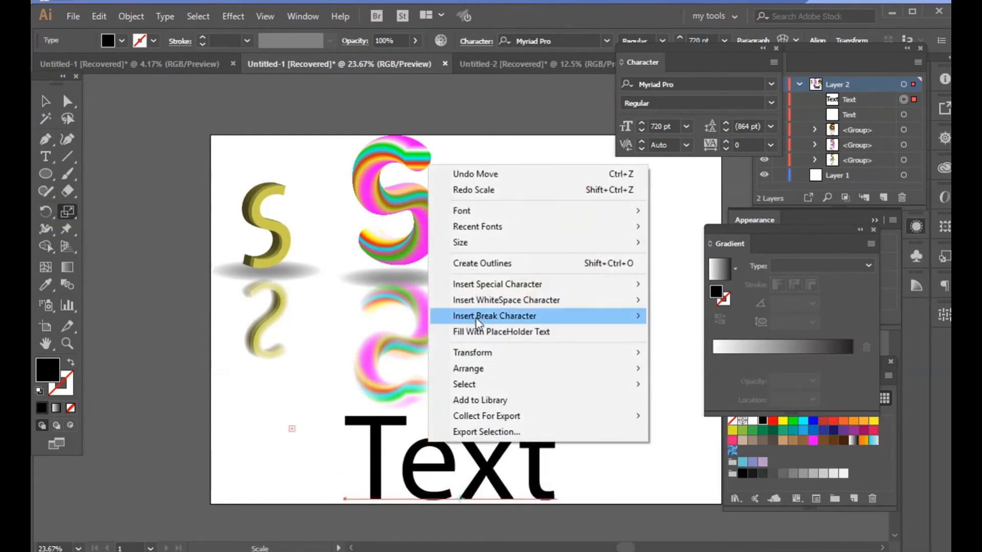
pyautogui.click(485, 261)
pyautogui.rightClick(480, 246)
pyautogui.click(516, 343)
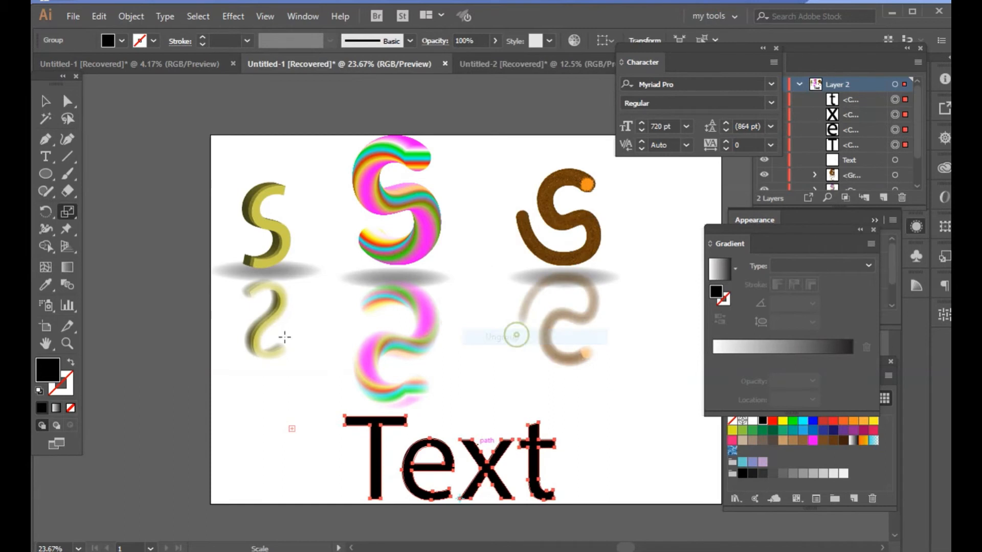
# - Shear a copy of the outlined letters into a flattened, slanted cast shadow extending to the left, and send it to the back
pyautogui.click(65, 215)
pyautogui.click(109, 228)
pyautogui.moveTo(457, 460)
pyautogui.mouseDown()
pyautogui.moveTo(440, 458)
pyautogui.moveTo(382, 490)
pyautogui.moveTo(407, 465)
pyautogui.moveTo(392, 468)
pyautogui.moveTo(367, 443)
pyautogui.moveTo(391, 450)
pyautogui.moveTo(346, 456)
pyautogui.moveTo(314, 478)
pyautogui.mouseUp()
pyautogui.hotkey('ctrl', 'z')
pyautogui.rightClick(308, 442)
pyautogui.moveTo(355, 370)
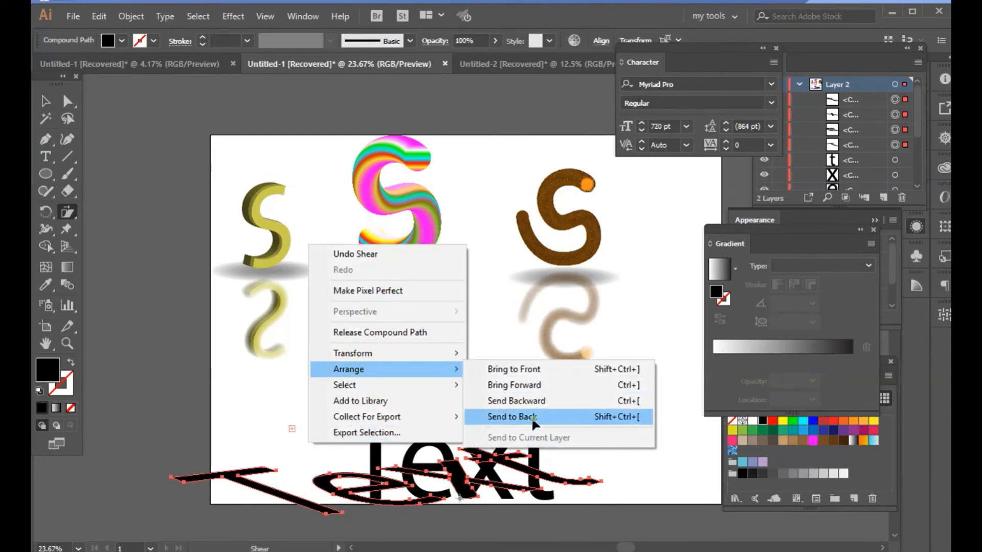
pyautogui.click(511, 417)
# - Fill the sheared shadow letters with a medium grey and deselect them
pyautogui.doubleClick(48, 370)
pyautogui.click(116, 172)
pyautogui.click(443, 113)
pyautogui.press('v')
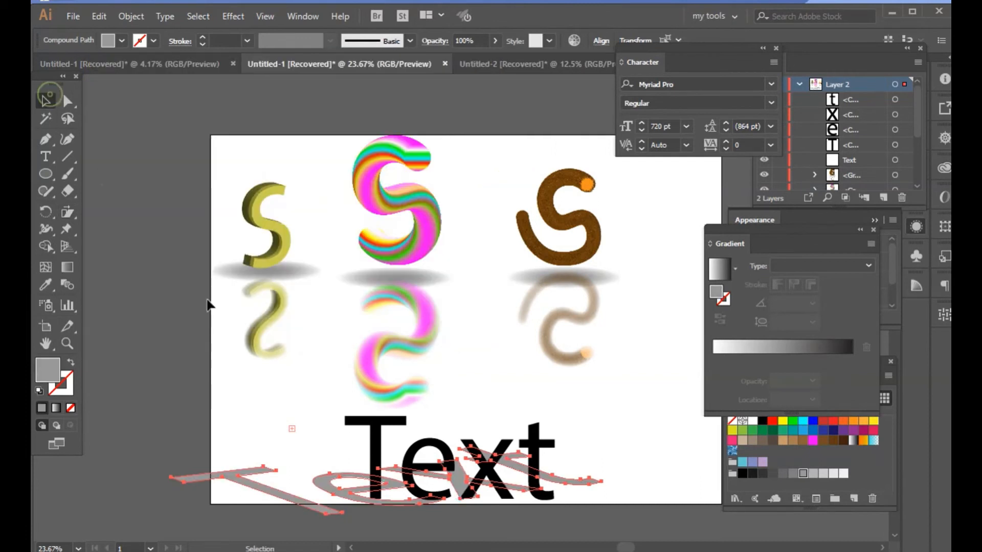
pyautogui.click(230, 421)
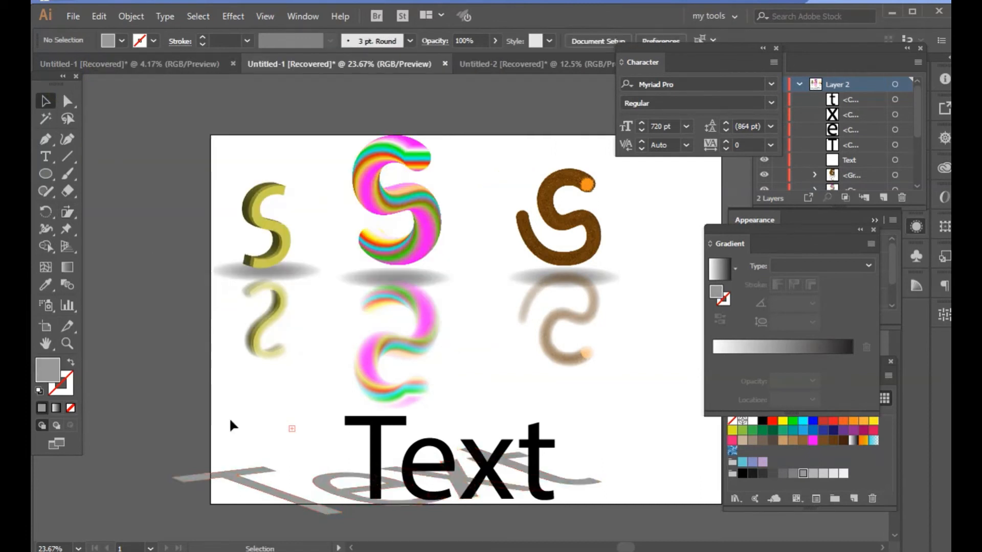
pyautogui.doubleClick(423, 492)
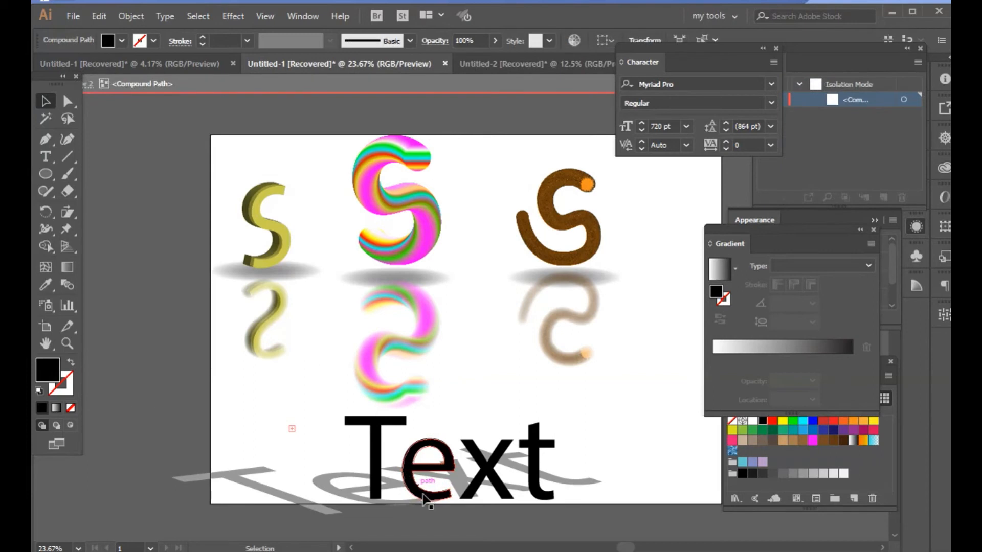
pyautogui.click(401, 501)
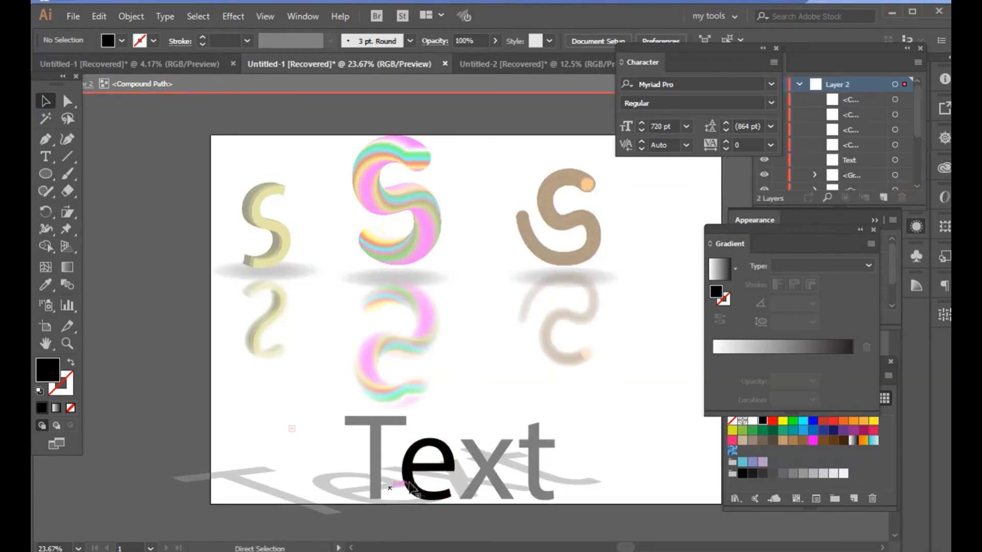
pyautogui.doubleClick(410, 482)
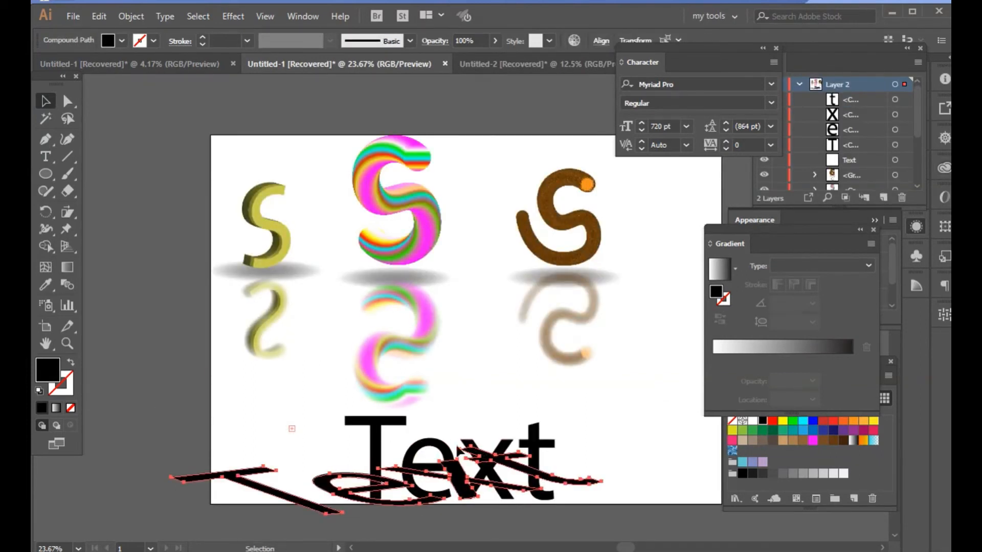
# - Send the sheared letter copies to the back and recolour their black fill to medium grey
pyautogui.rightClick(459, 450)
pyautogui.moveTo(507, 370)
pyautogui.click(663, 420)
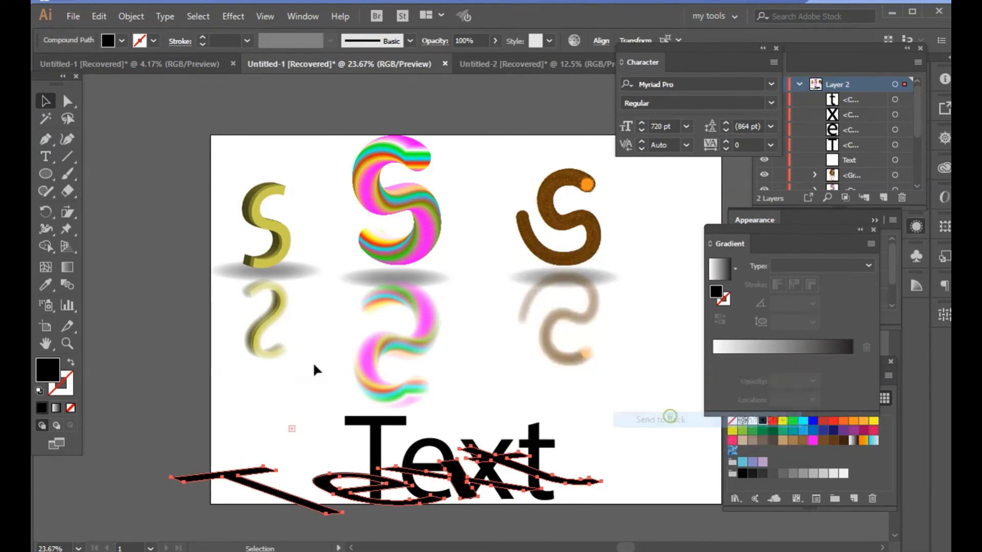
pyautogui.doubleClick(49, 369)
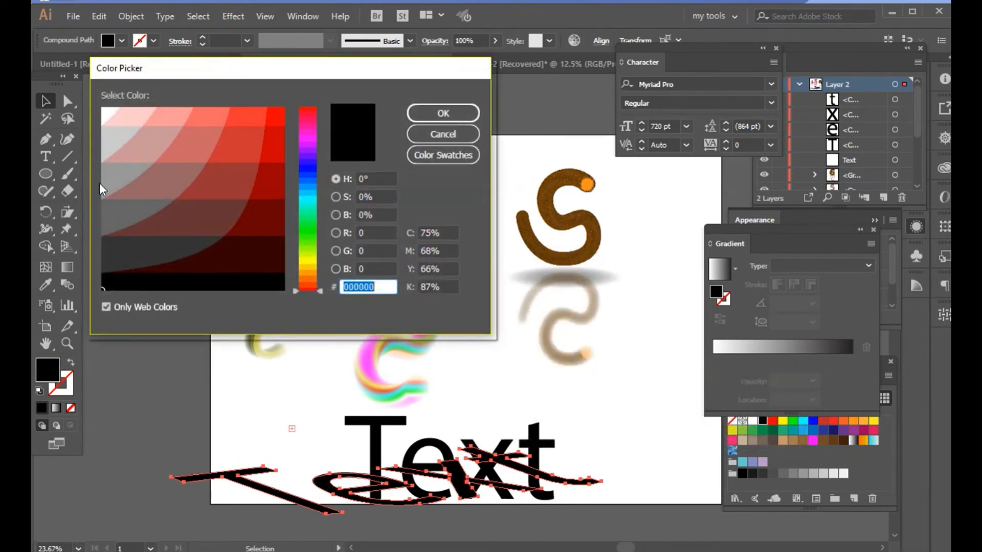
pyautogui.click(101, 189)
pyautogui.click(443, 113)
pyautogui.rightClick(404, 465)
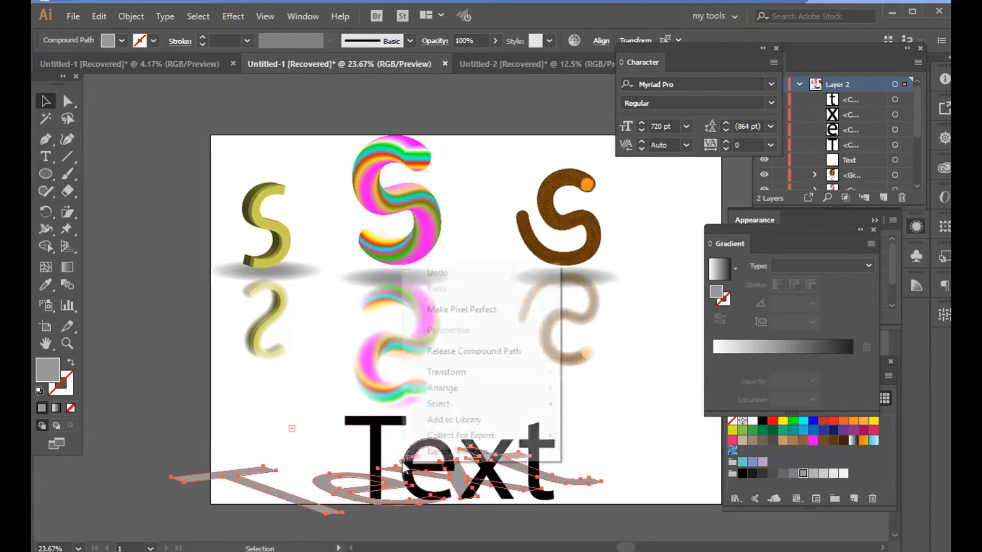
pyautogui.click(596, 517)
# - Group the four upright black letters of the word "Text"
pyautogui.click(388, 445)
pyautogui.keyDown('shift'); pyautogui.click(430, 461); pyautogui.keyUp('shift')
pyautogui.keyDown('shift'); pyautogui.click(491, 460); pyautogui.keyUp('shift')
pyautogui.keyDown('shift'); pyautogui.click(548, 449); pyautogui.keyUp('shift')
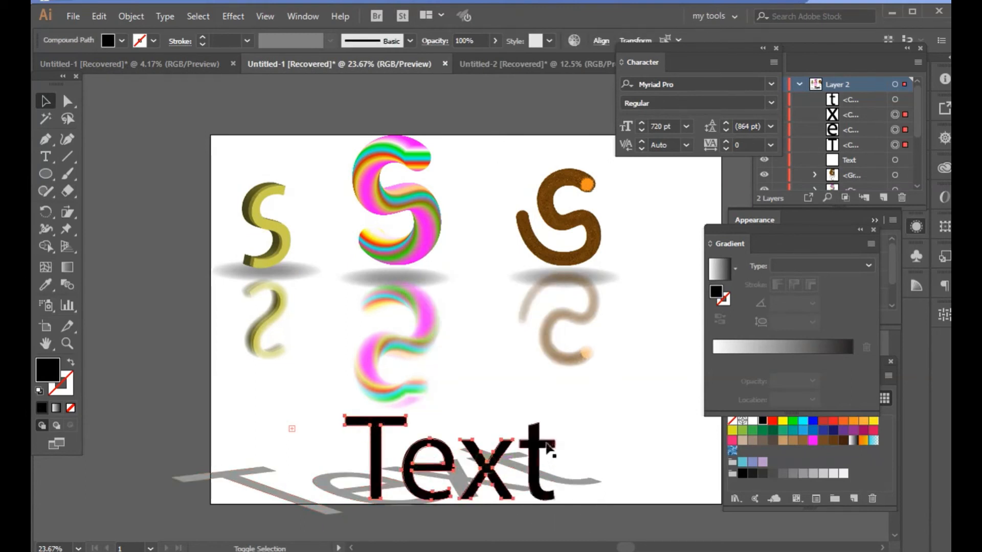
pyautogui.keyDown('shift'); pyautogui.click(534, 445); pyautogui.keyUp('shift')
pyautogui.hotkey('ctrl', 'g')
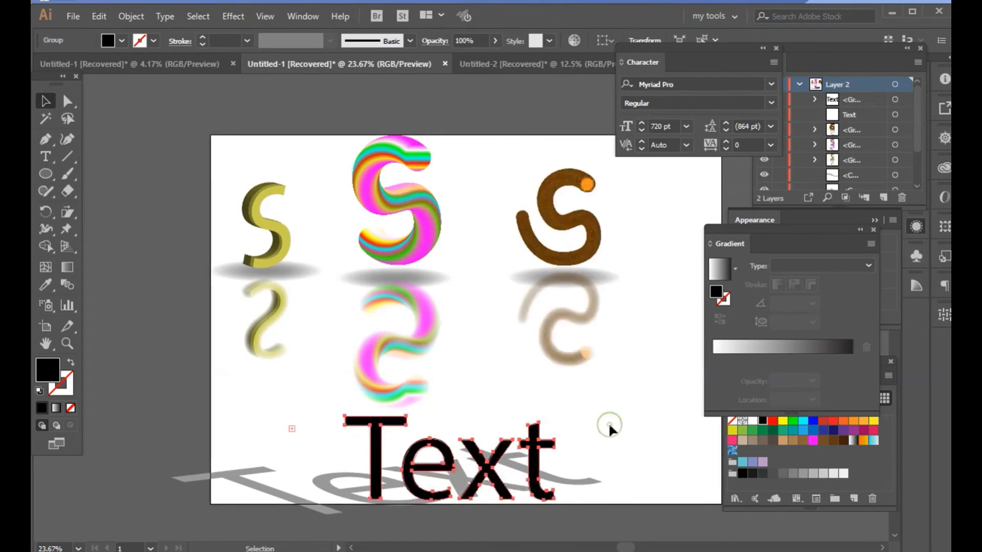
# - Move the word and its grey shadow together to the right and slightly up so they fit on the artboard
pyautogui.click(610, 426)
pyautogui.moveTo(113, 445); pyautogui.dragTo(526, 496)
pyautogui.click(607, 486)
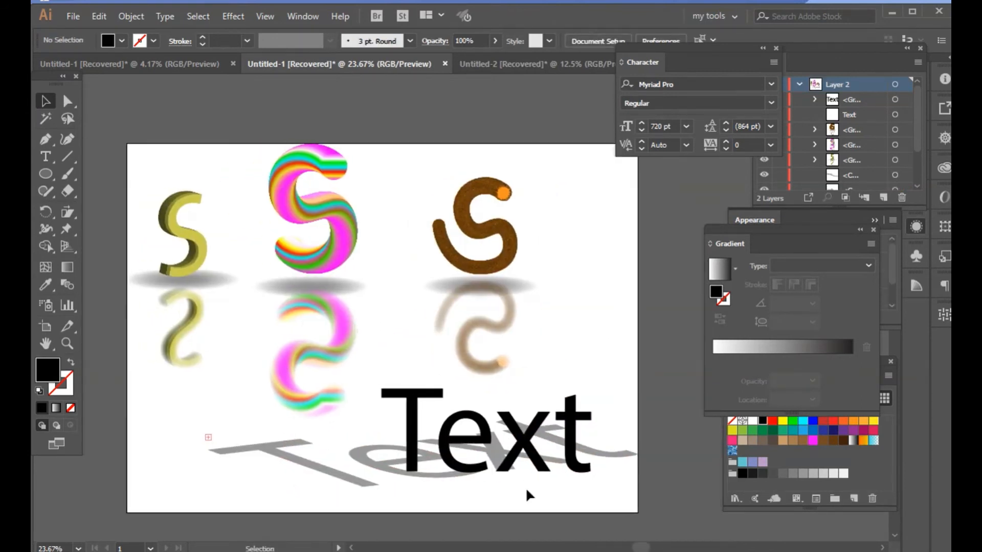
# - Group the four grey sheared shadow letters
pyautogui.click(315, 469)
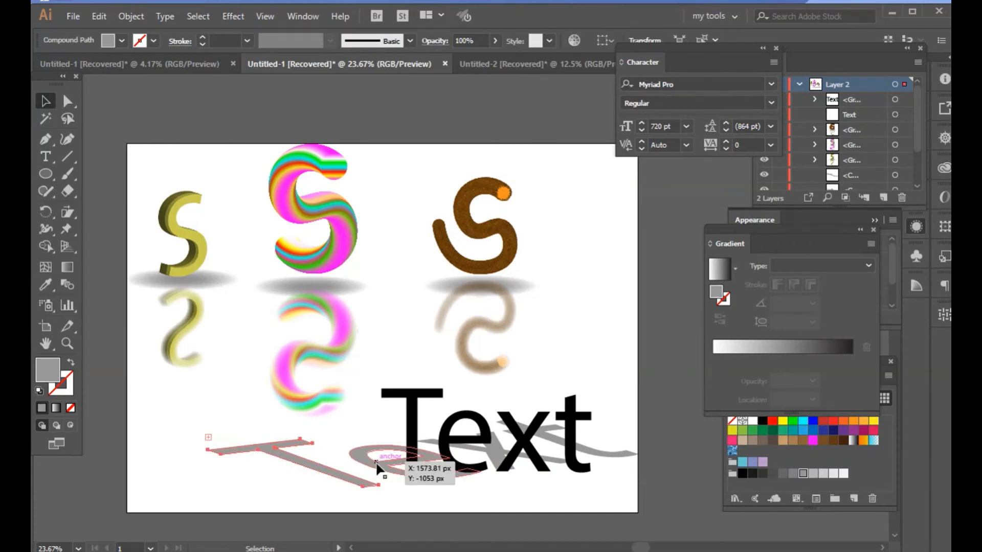
pyautogui.keyDown('shift'); pyautogui.click(559, 448); pyautogui.keyUp('shift')
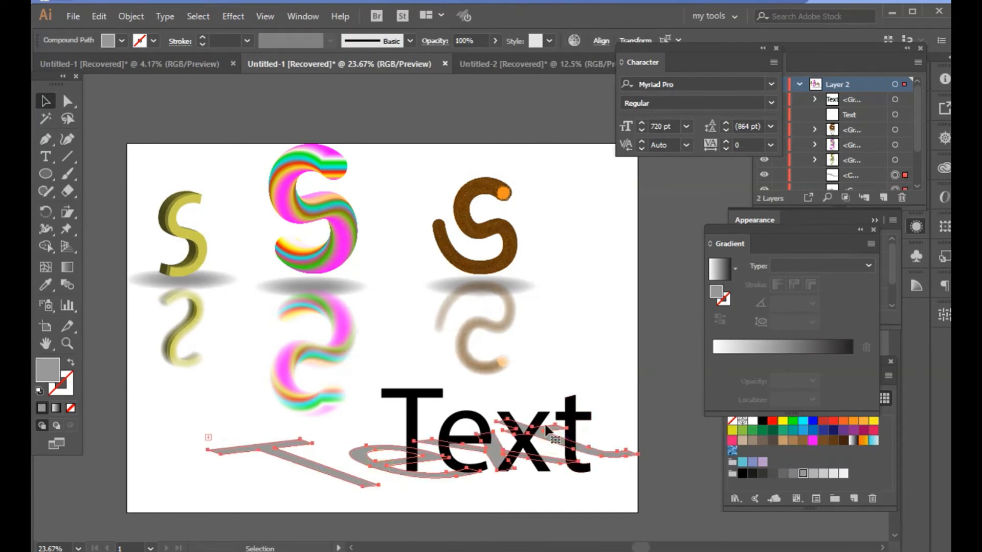
pyautogui.hotkey('ctrl', 'g')
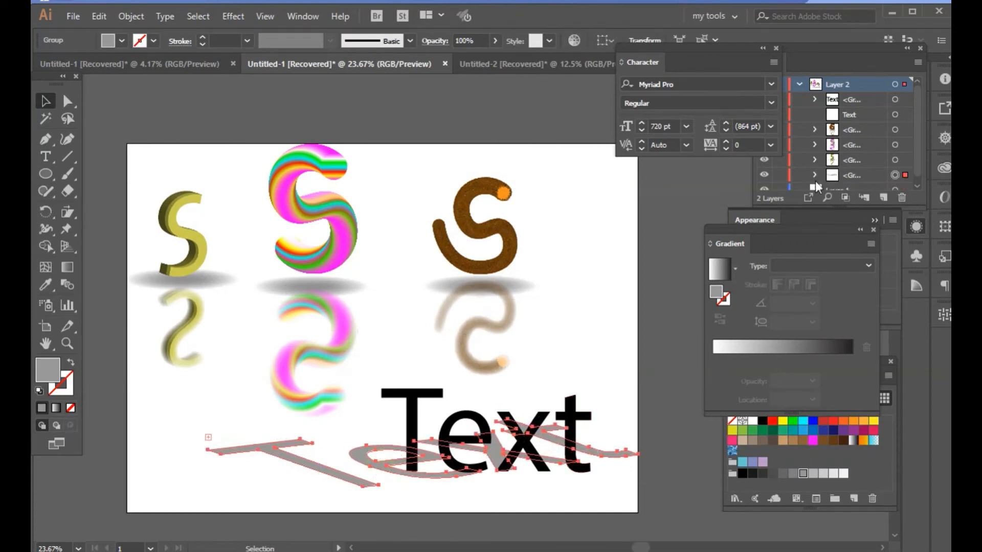
# - Apply a Feather effect with a 15 px radius to the grouped shadow letters, with preview on
pyautogui.click(849, 216)
pyautogui.click(780, 317)
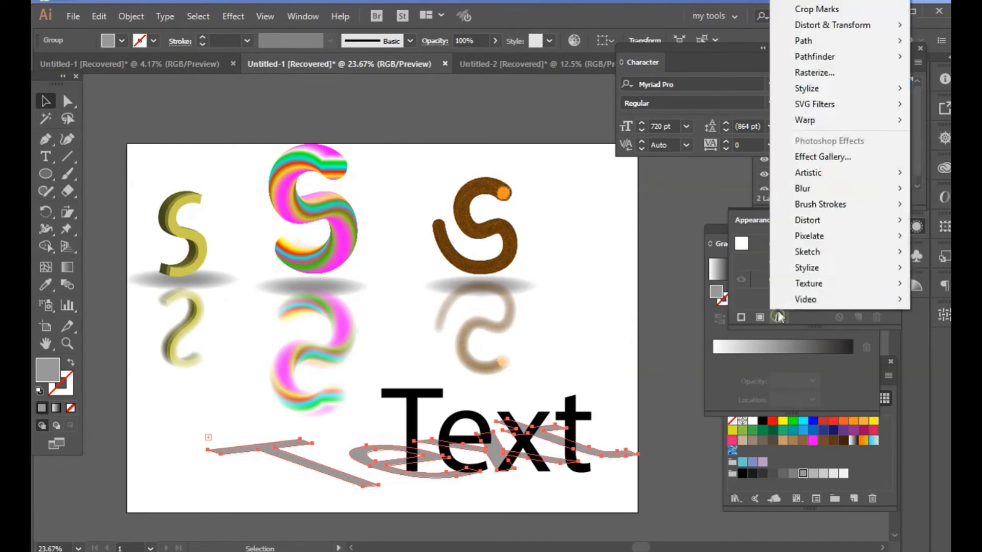
pyautogui.moveTo(797, 88)
pyautogui.click(711, 105)
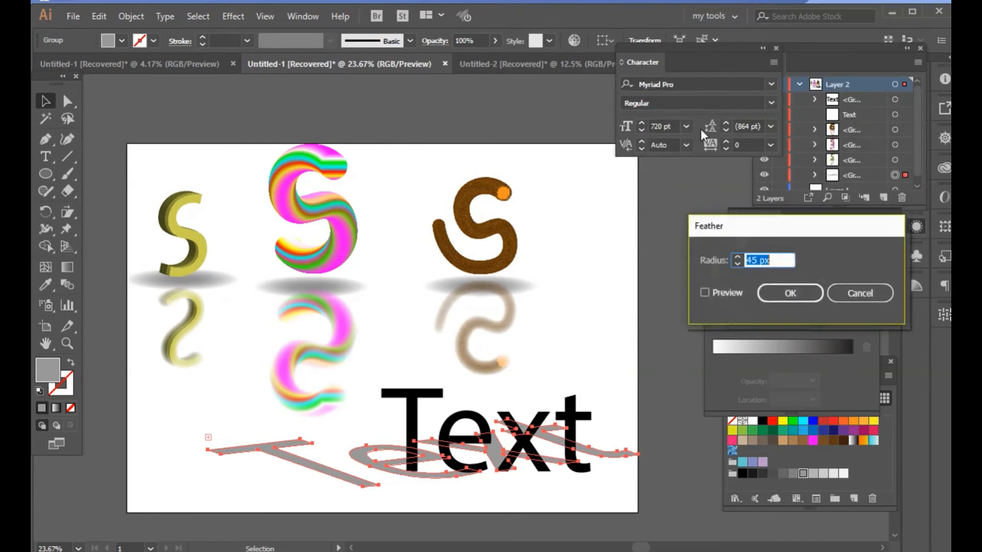
pyautogui.click(714, 289)
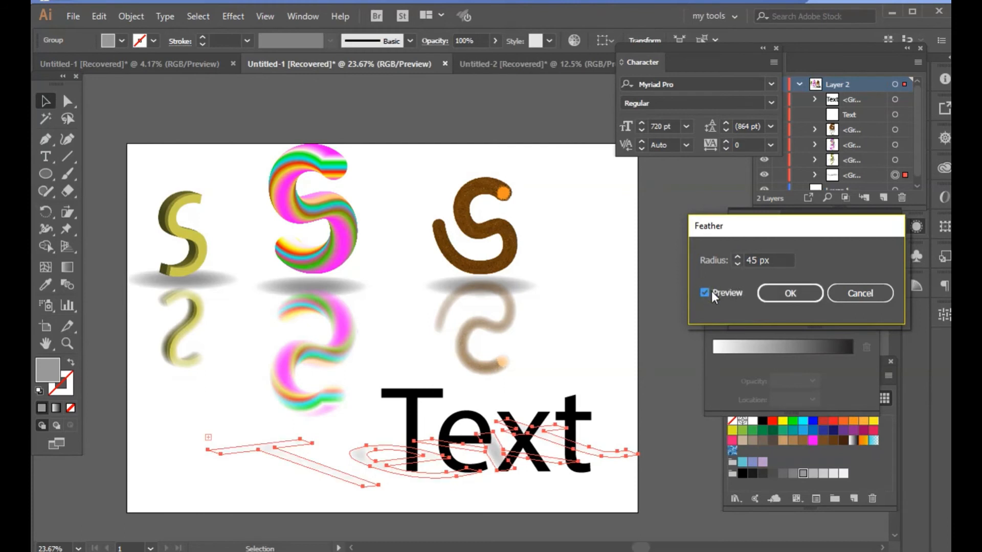
pyautogui.click(776, 261)
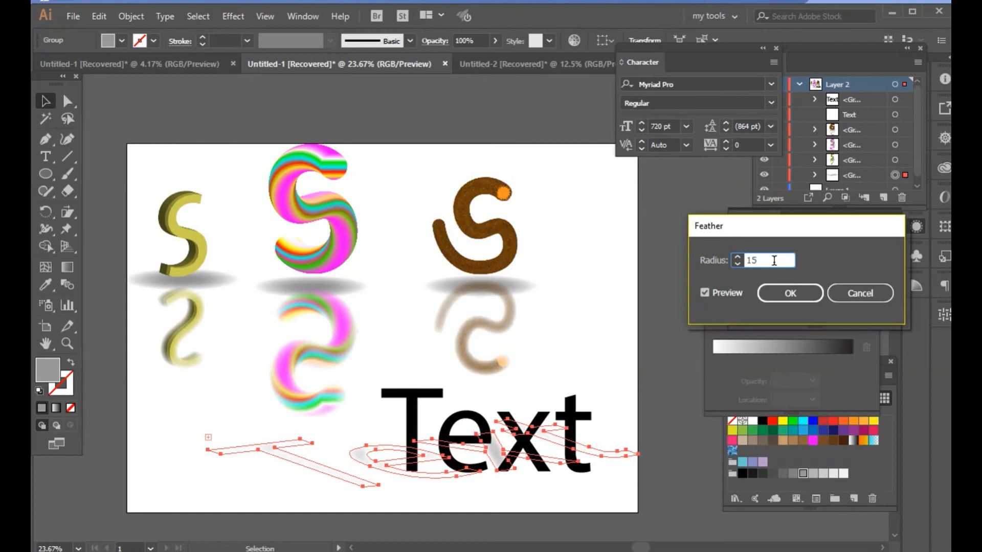
pyautogui.press('Return')
pyautogui.click(620, 307)
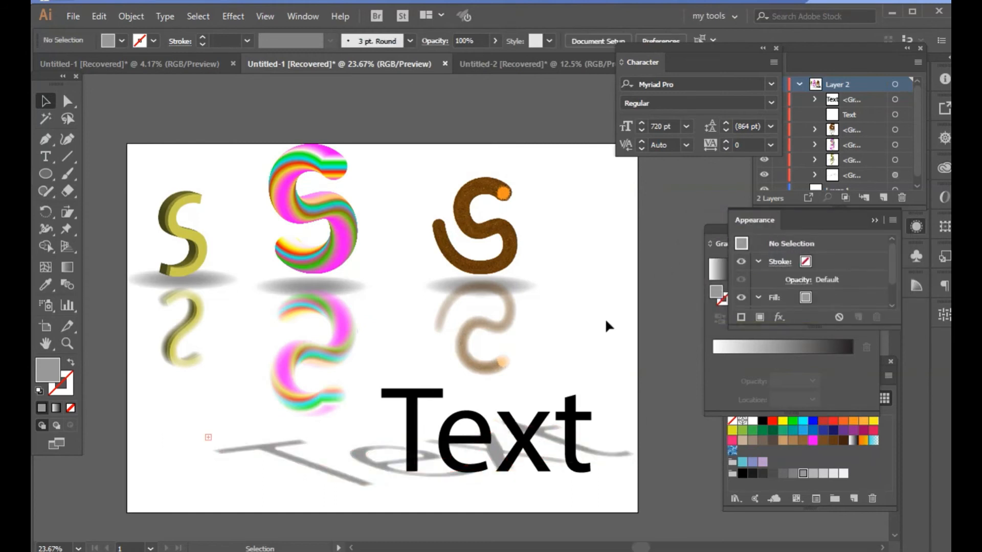
# - Fill the grouped upright word "Text" with a light yellow
pyautogui.click(409, 410)
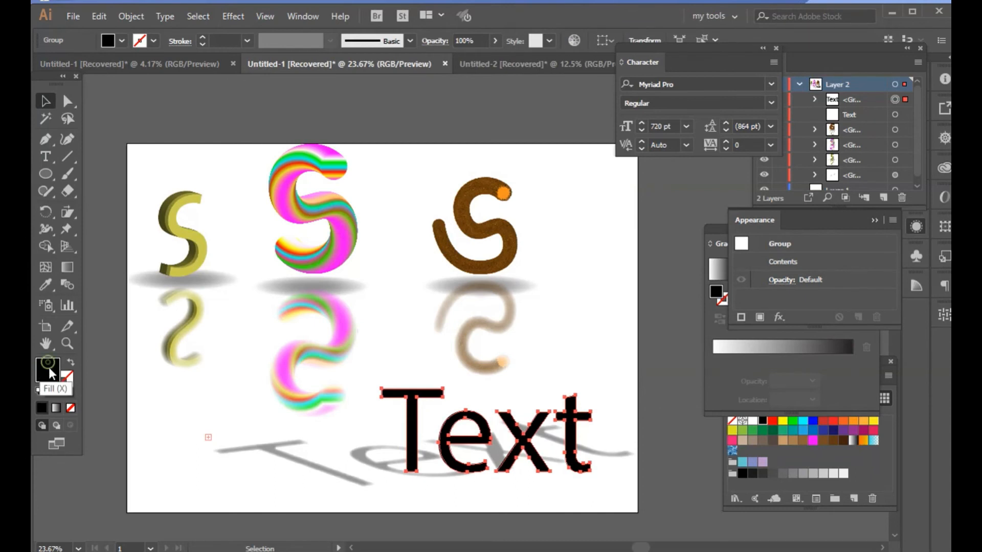
pyautogui.doubleClick(50, 374)
pyautogui.click(307, 264)
pyautogui.click(201, 113)
pyautogui.click(442, 113)
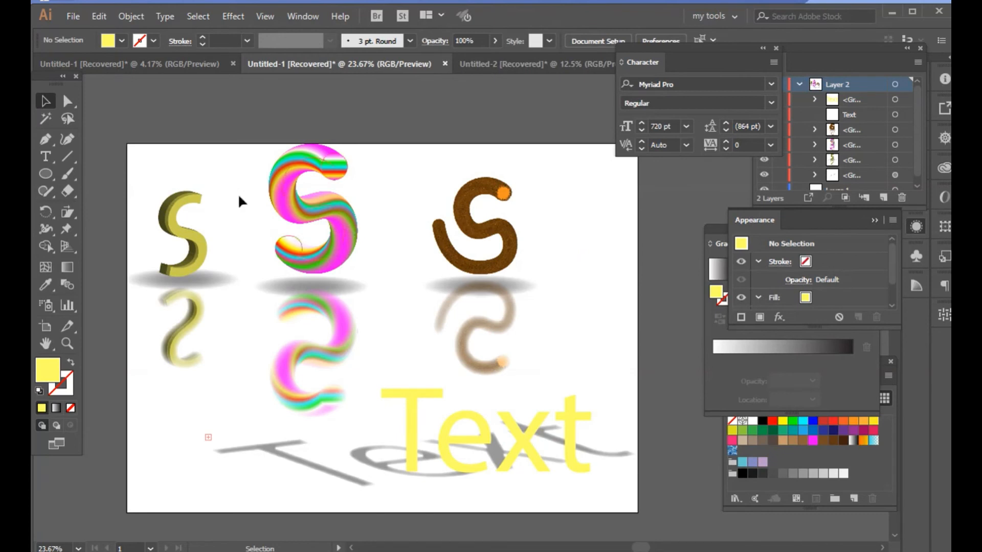
# - Draw a light yellow rectangle covering the whole artboard and send it to the back as the background
pyautogui.moveTo(46, 172); pyautogui.dragTo(641, 511)
pyautogui.rightClick(415, 277)
pyautogui.moveTo(456, 202)
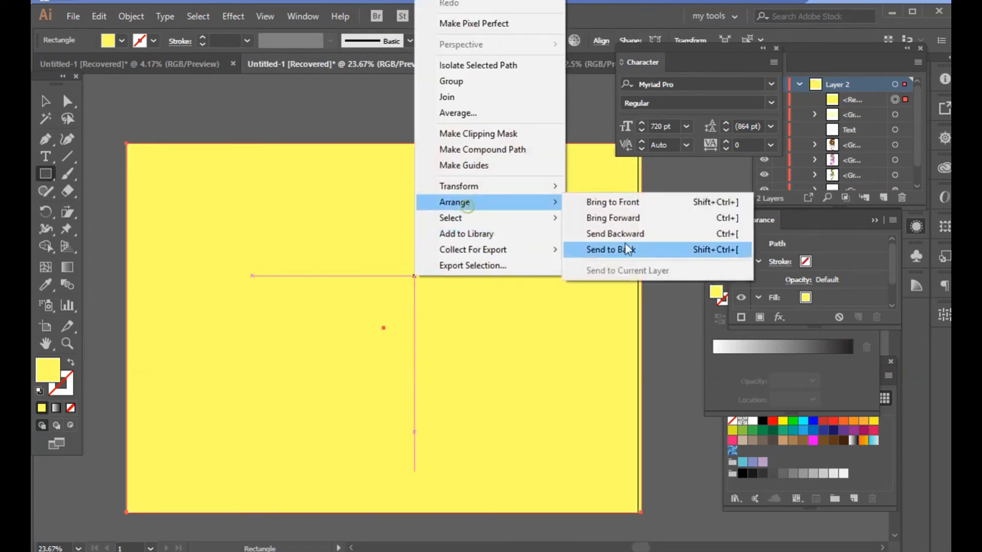
pyautogui.click(627, 250)
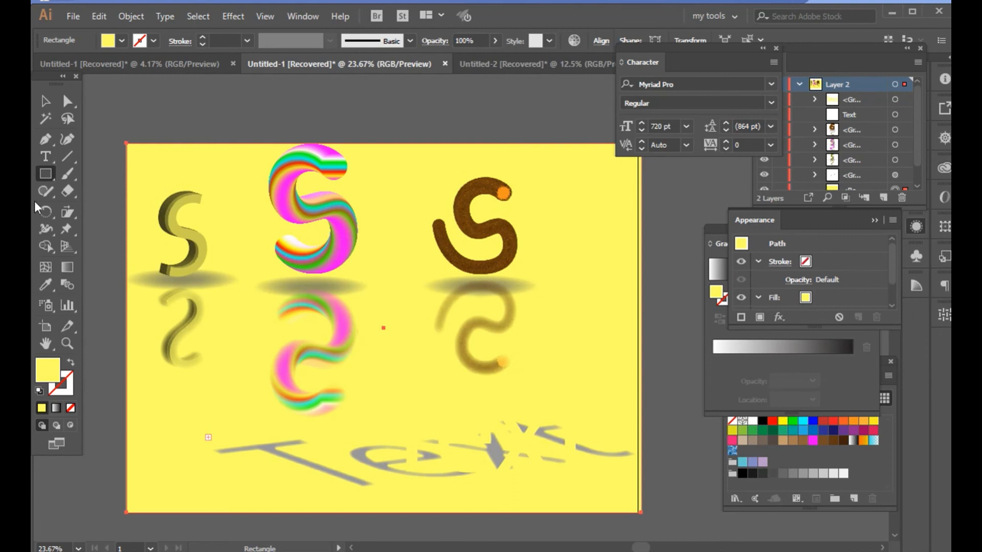
# - Fill the background rectangle with a white-to-black linear gradient and space the rainbow and brown S groups further apart
pyautogui.click(57, 408)
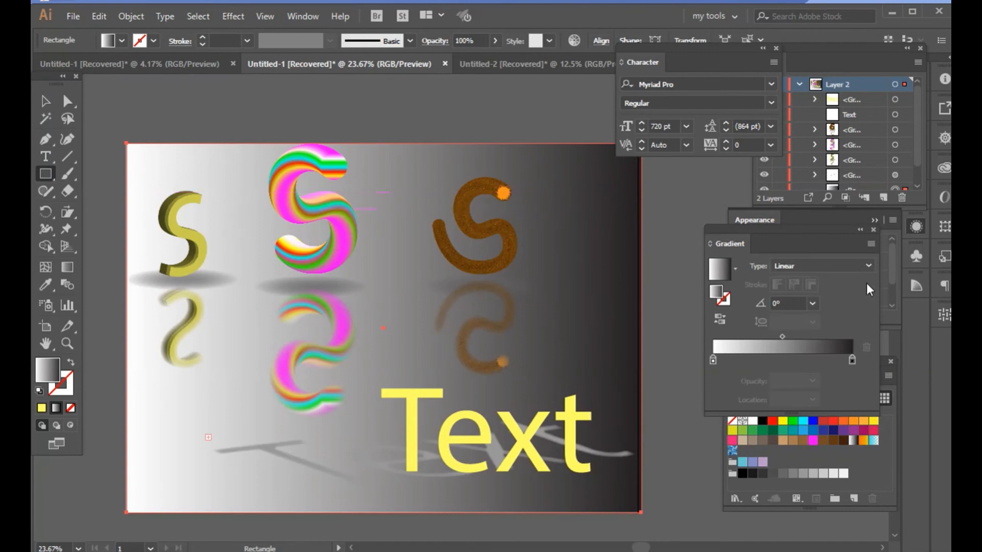
pyautogui.click(45, 100)
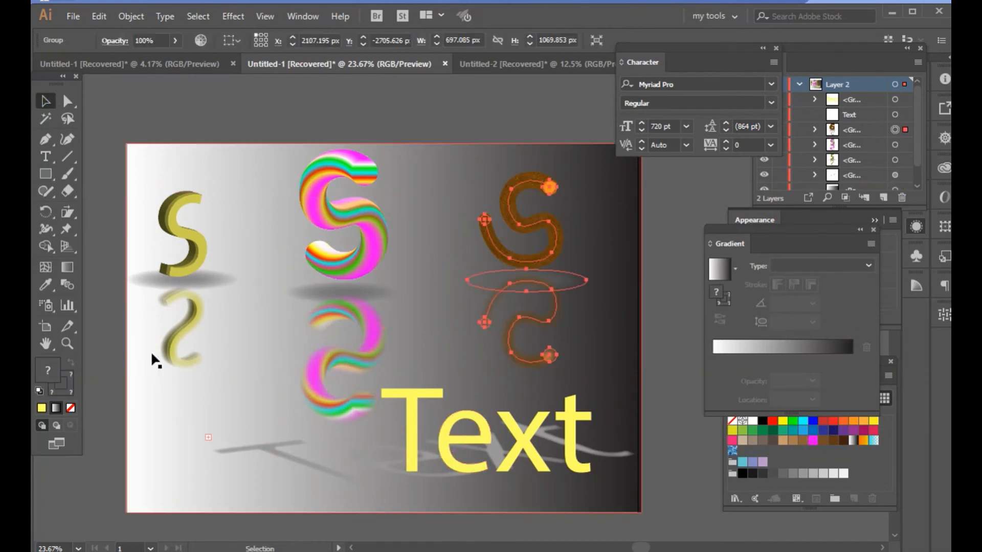
# - Give the yellow word "Text" a 3D Extrude & Bevel effect with a 47 pt extrude depth and preview on
pyautogui.click(453, 437)
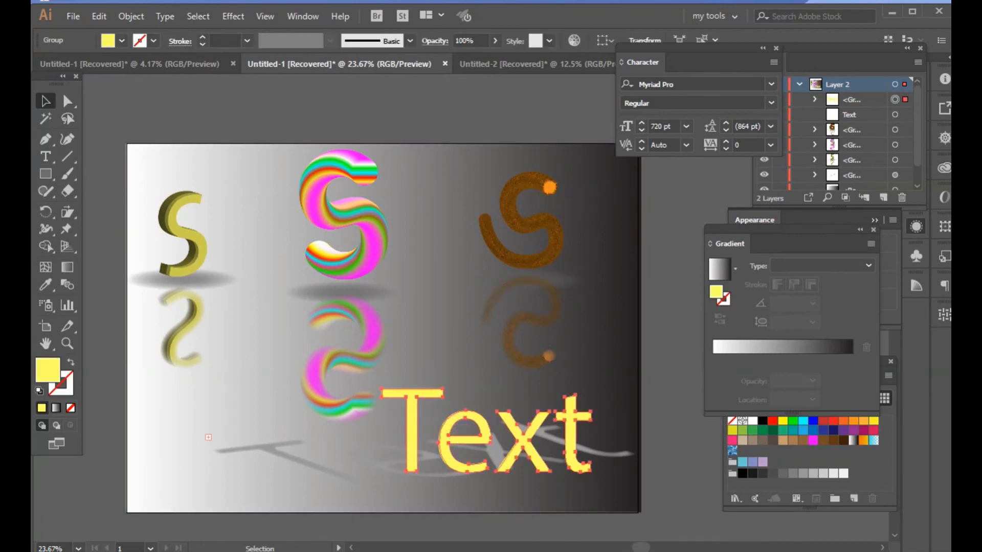
pyautogui.click(232, 16)
pyautogui.moveTo(352, 98)
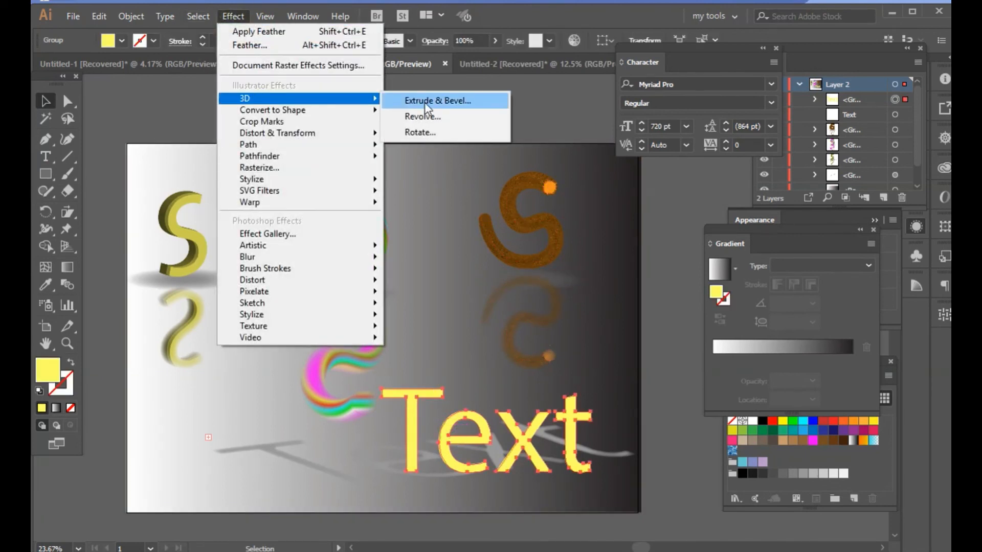
pyautogui.click(425, 102)
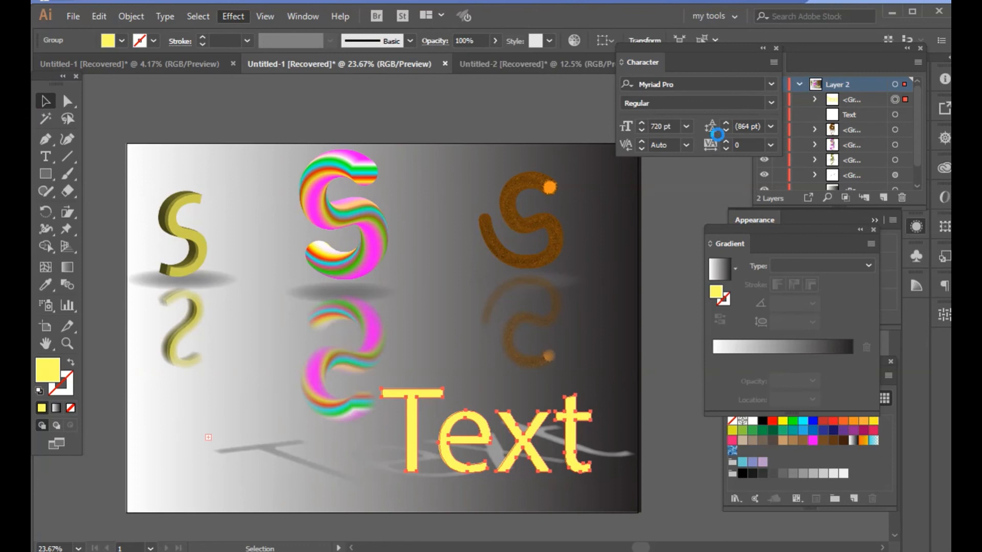
pyautogui.moveTo(271, 0); pyautogui.dragTo(725, 3)
pyautogui.click(585, 279)
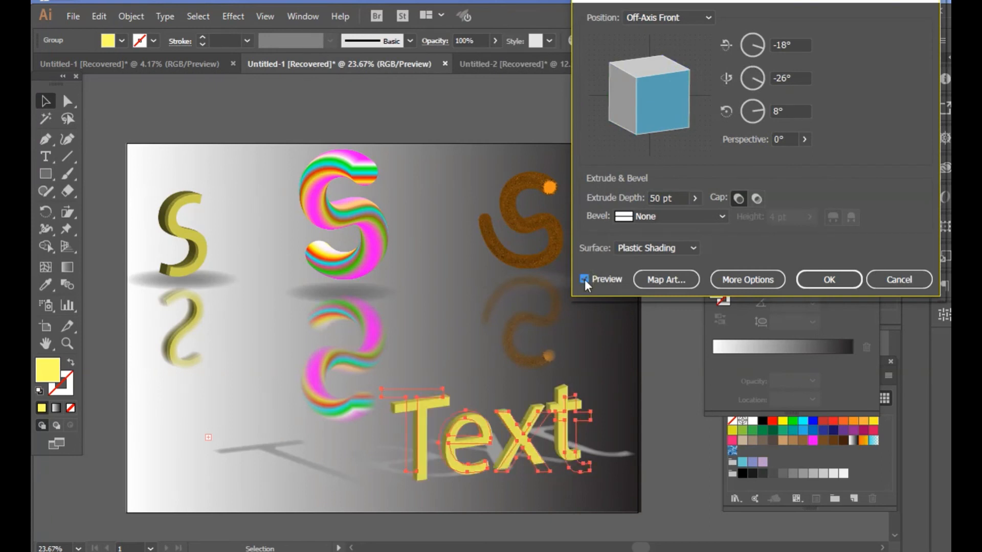
pyautogui.click(679, 197)
pyautogui.scroll(-3, 679, 198)
# - Add new lights to the extrusion's plastic shading, move them towards the right edge of the light sphere, and apply the effect
pyautogui.click(751, 281)
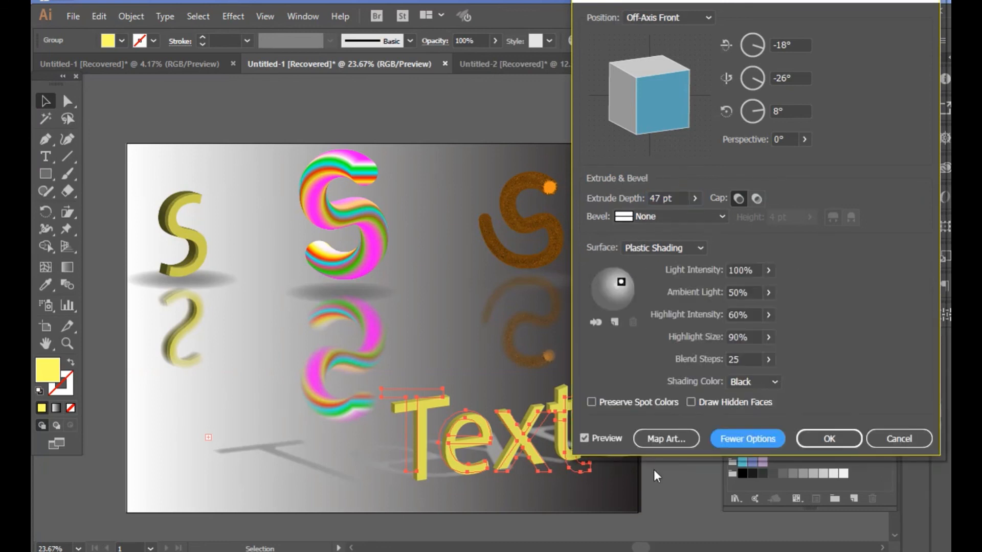
pyautogui.click(614, 322)
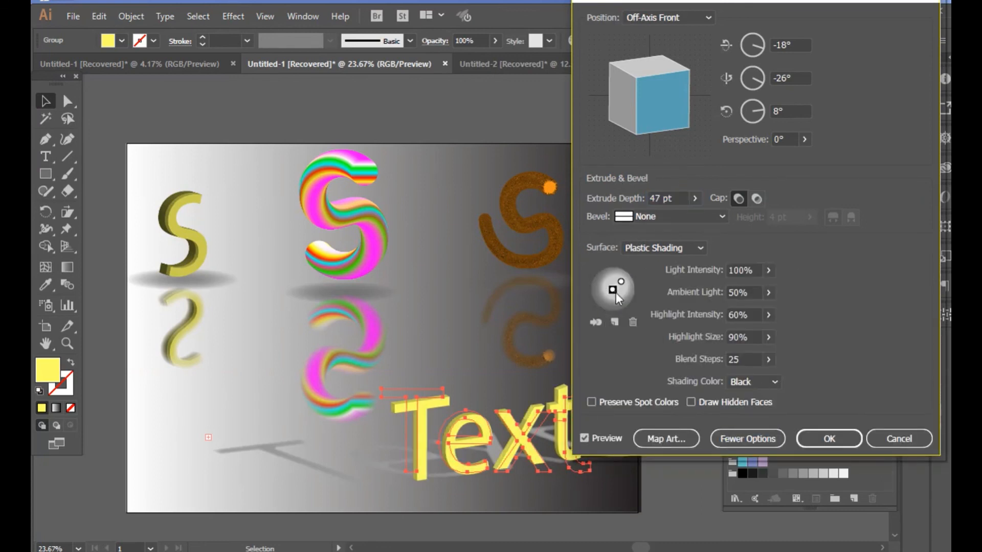
pyautogui.click(616, 324)
pyautogui.moveTo(614, 290); pyautogui.dragTo(636, 286)
pyautogui.moveTo(636, 297)
pyautogui.mouseDown()
pyautogui.moveTo(630, 263)
pyautogui.moveTo(635, 279)
pyautogui.mouseUp()
pyautogui.click(827, 439)
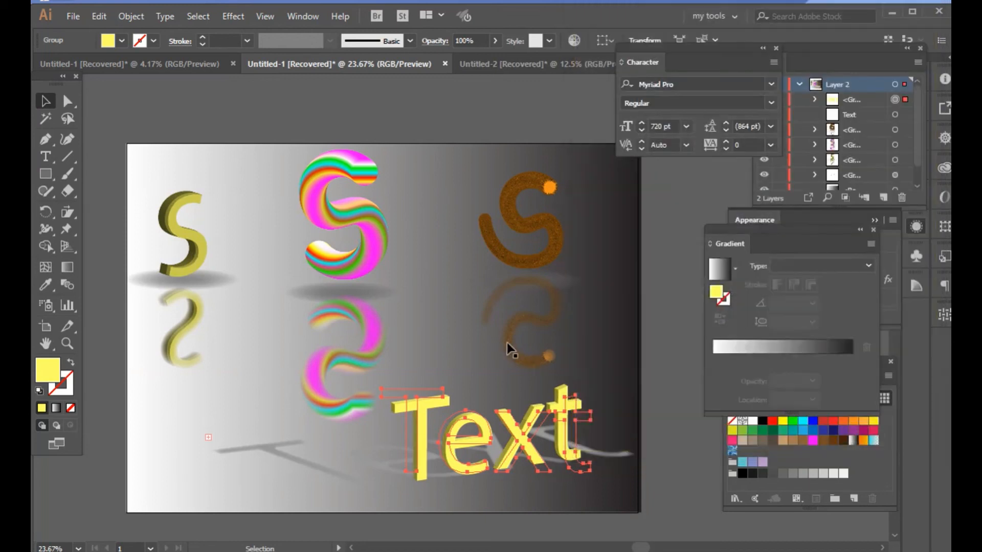
pyautogui.click(660, 349)
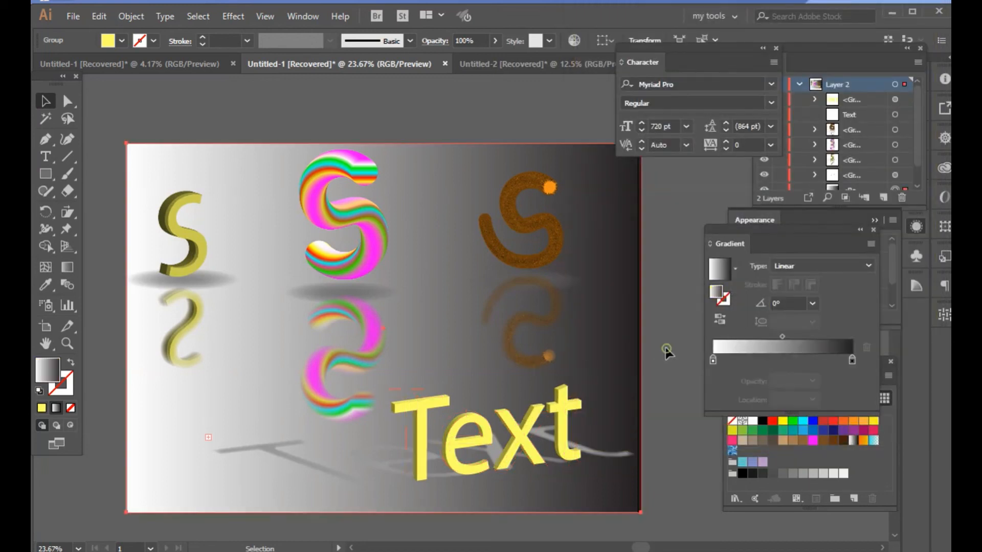
# - Collapse the Character, Layers, Appearance, Gradient and Swatches panels and line up the floating ones as icons clear of the artboard
pyautogui.click(762, 49)
pyautogui.moveTo(752, 85); pyautogui.dragTo(715, 116)
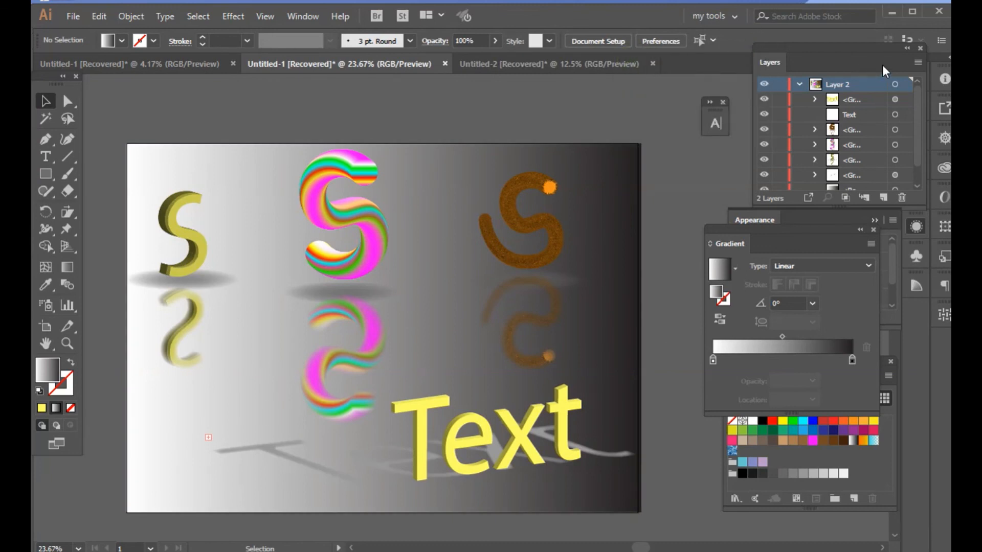
pyautogui.click(907, 49)
pyautogui.moveTo(845, 84); pyautogui.dragTo(873, 76)
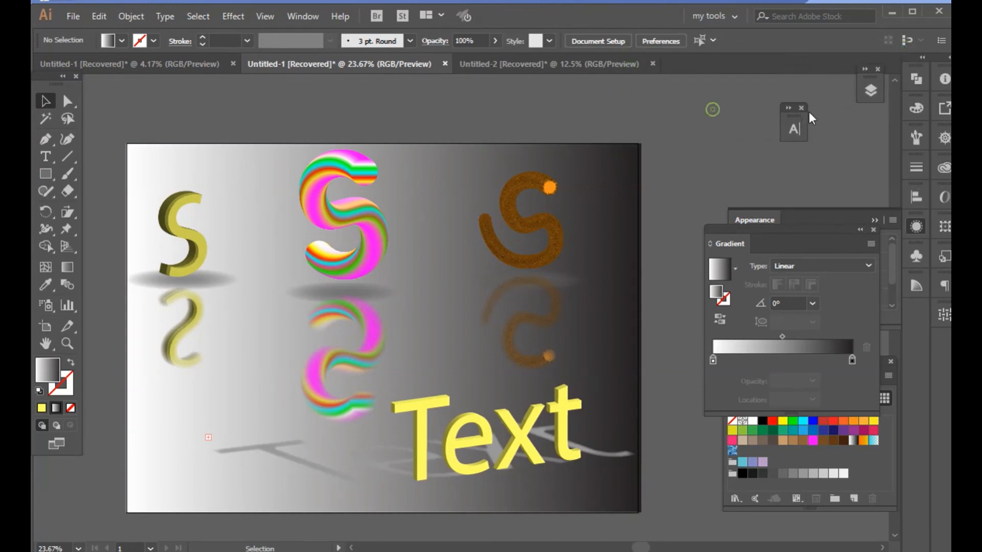
pyautogui.moveTo(809, 112); pyautogui.dragTo(840, 104)
pyautogui.click(875, 220)
pyautogui.click(860, 230)
pyautogui.moveTo(713, 239); pyautogui.dragTo(866, 159)
pyautogui.click(877, 361)
pyautogui.moveTo(748, 364); pyautogui.dragTo(830, 191)
# - Group all the artwork on the artboard, including the gradient background, and deselect it
pyautogui.moveTo(115, 122); pyautogui.dragTo(611, 499)
pyautogui.rightClick(481, 140)
pyautogui.click(516, 227)
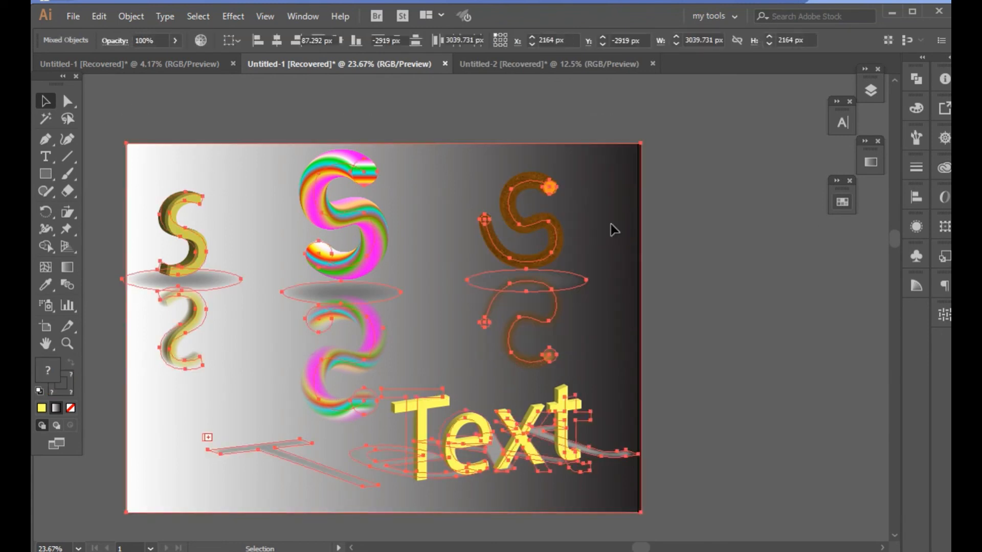
pyautogui.moveTo(565, 226); pyautogui.dragTo(621, 214)
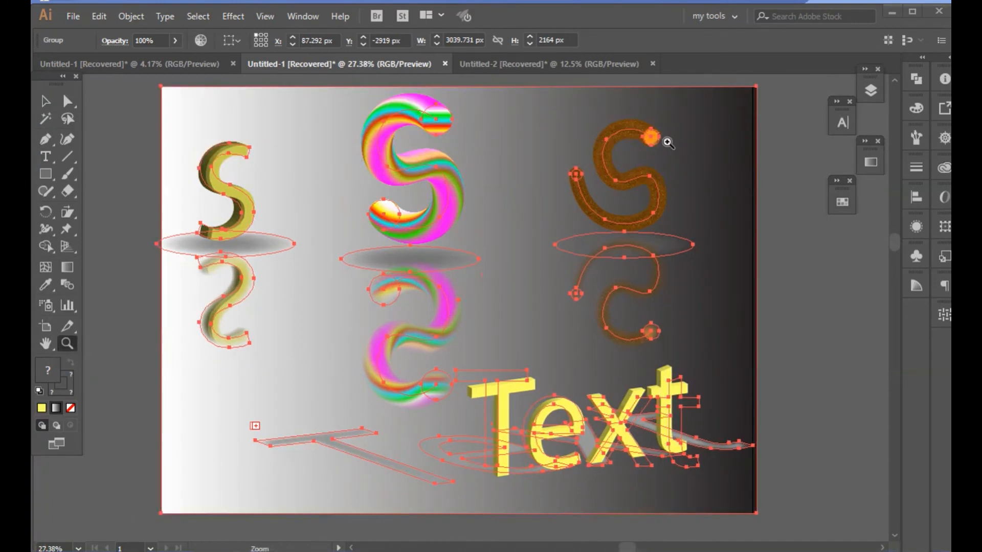
pyautogui.click(45, 101)
pyautogui.click(774, 224)
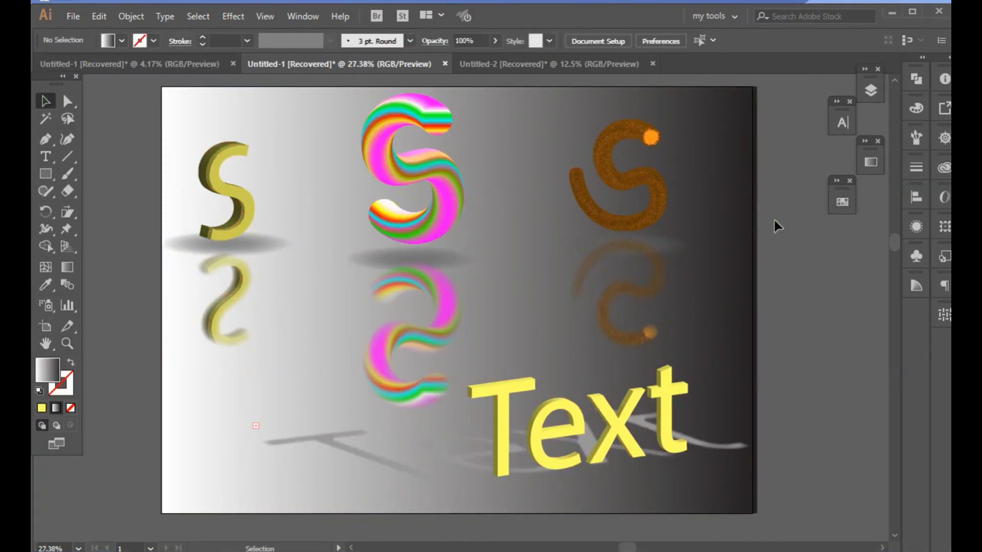